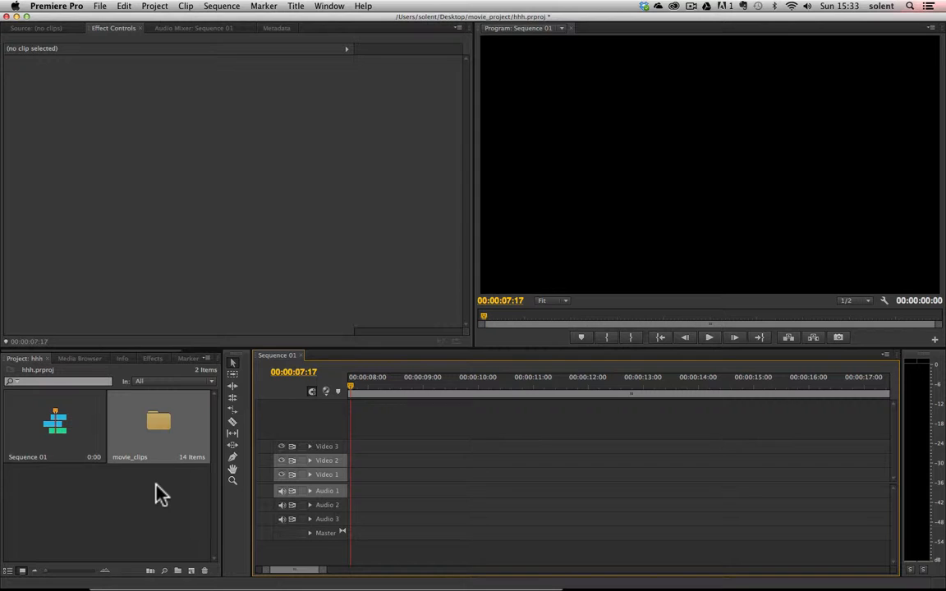
- Create an HD Bars and Tone item at 1280 × 720, 25 fps, square pixels, with 48000 Hz audio
right_click(160, 494)
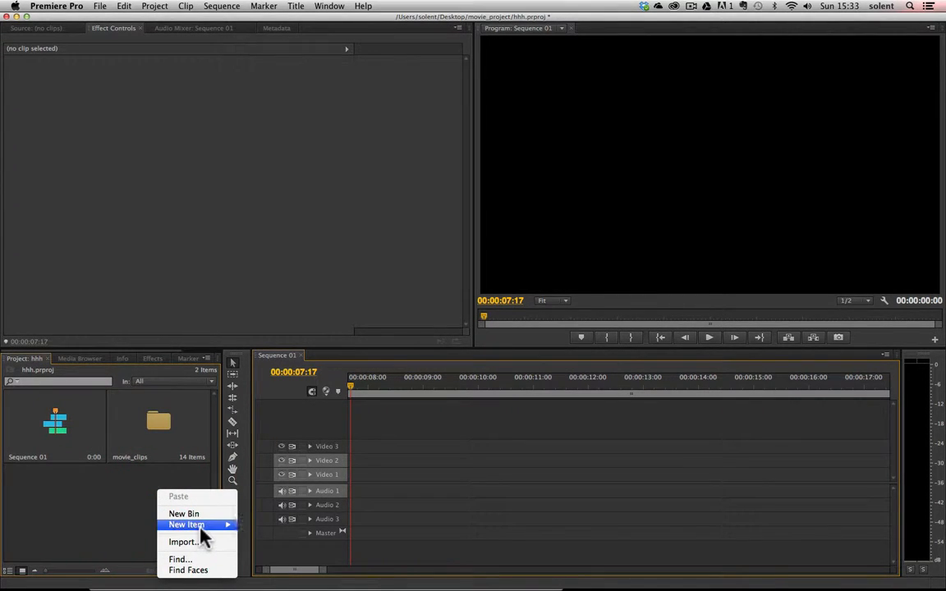
mouse_move(204, 526)
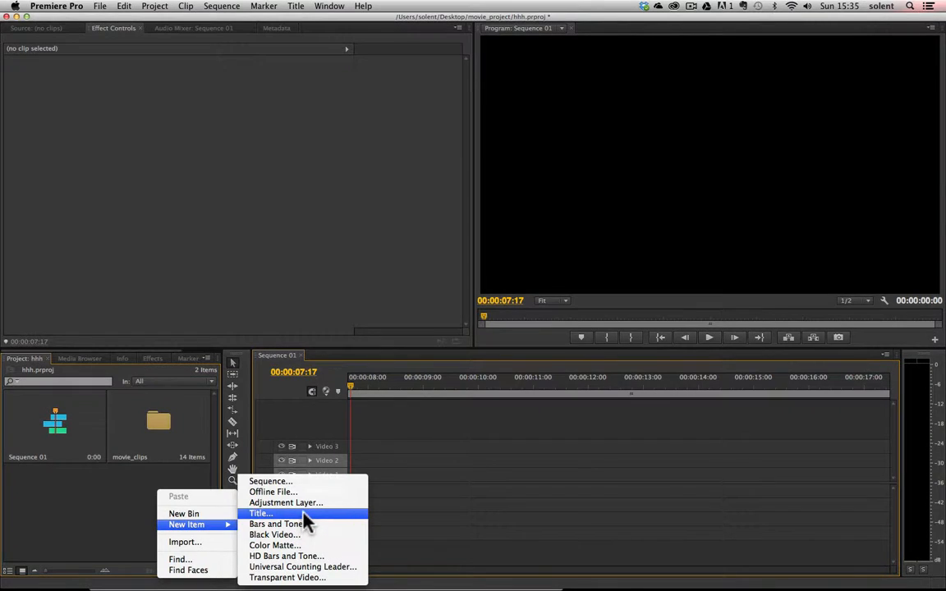
left_click(314, 559)
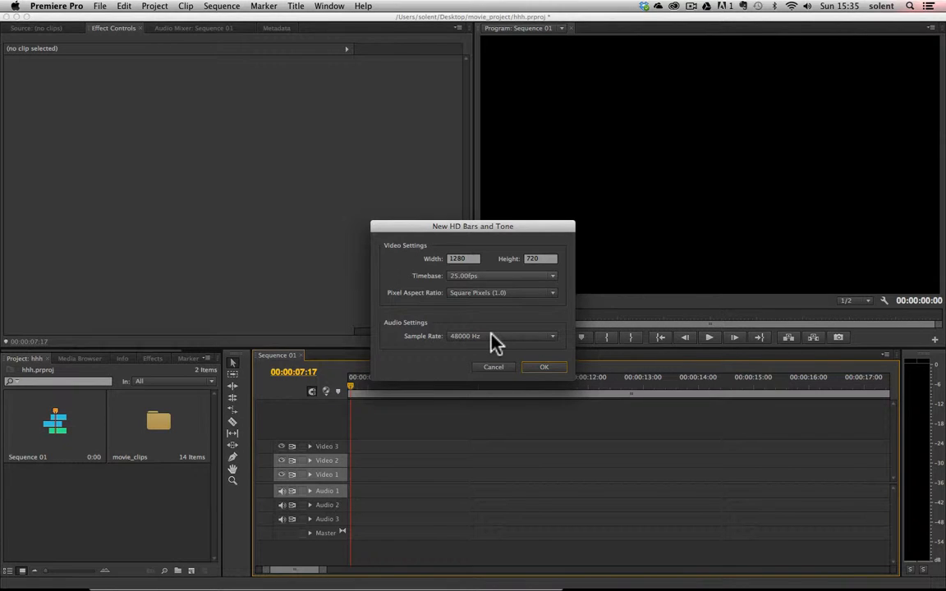
left_click(548, 371)
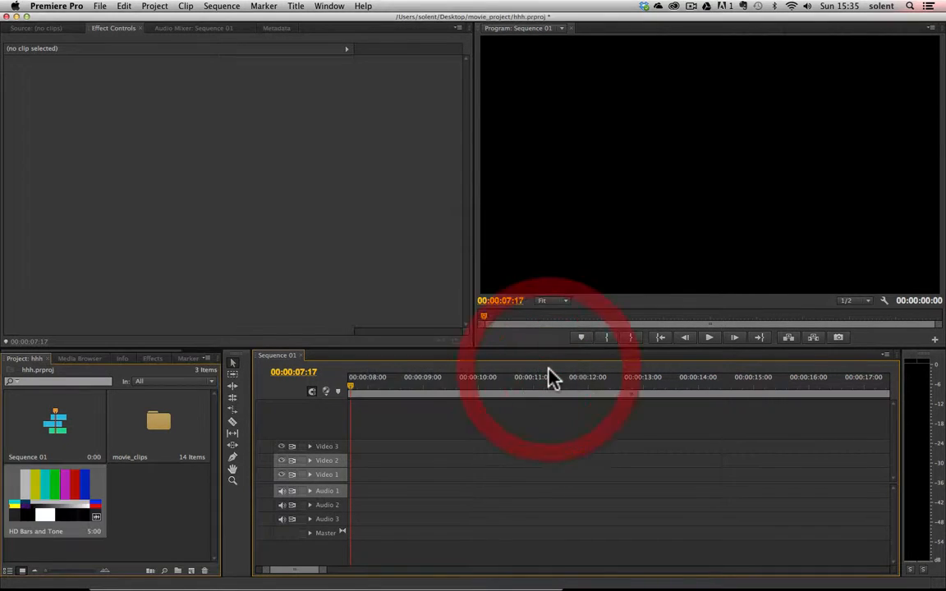
- Add the HD Bars and Tone clip to Video 1, preview its playback, and align it to the sequence start
left_click(47, 490)
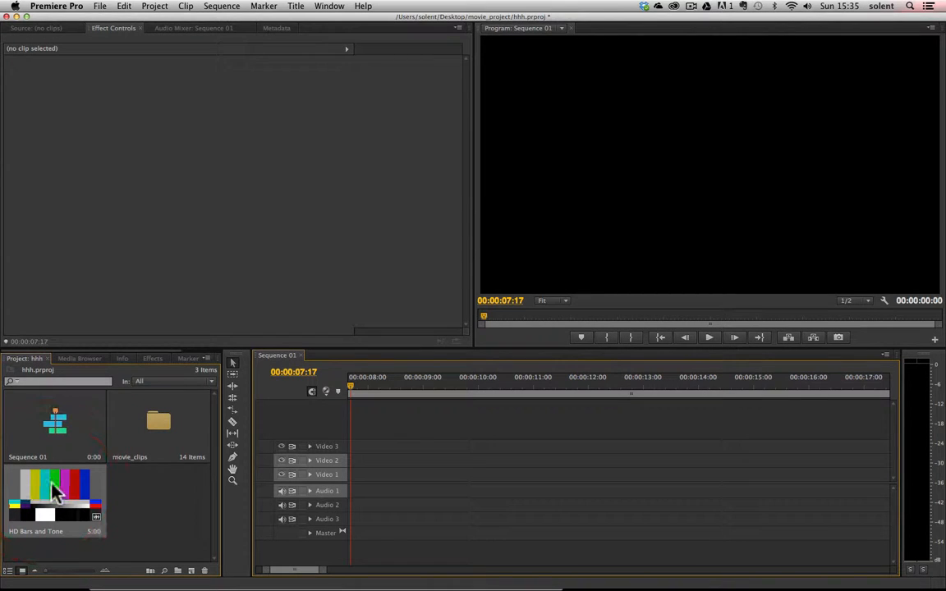
left_click_drag(53, 491, 356, 478)
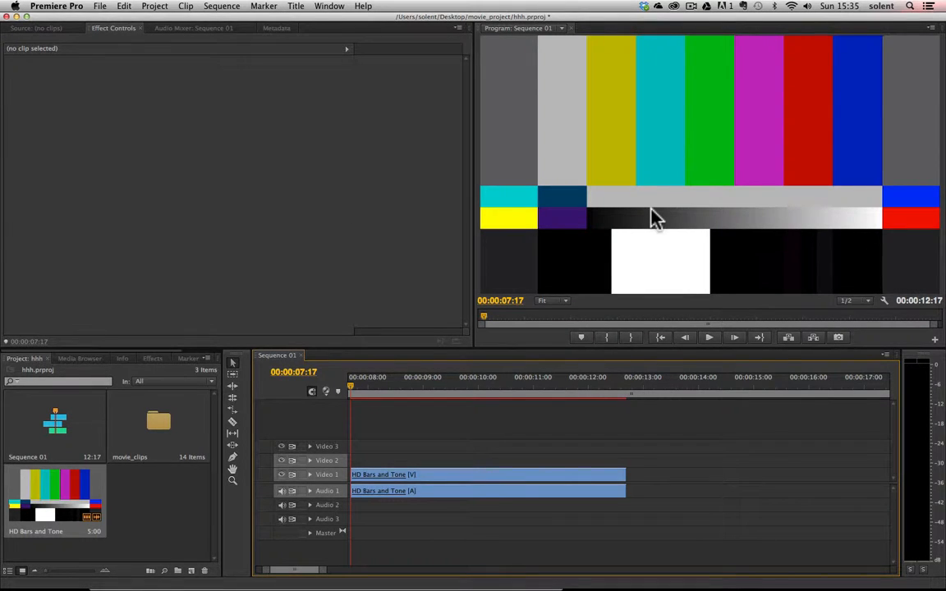
key("space")
key("space")
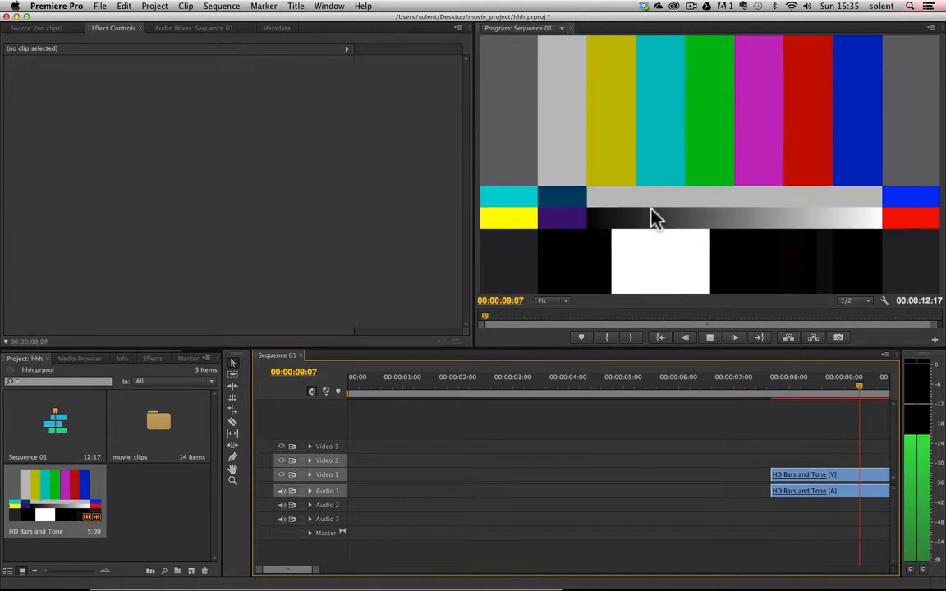
left_click_drag(834, 477, 402, 485)
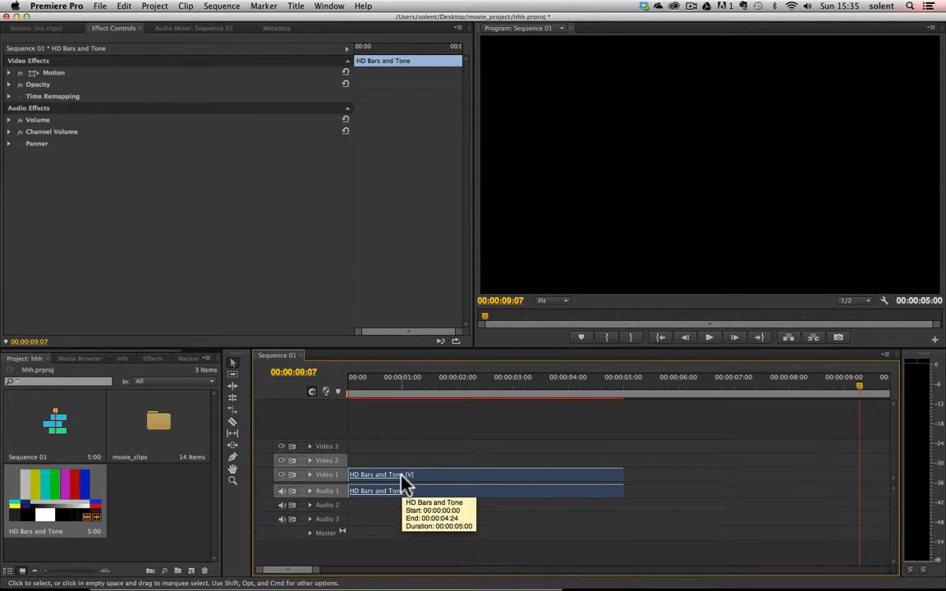
- Delete the HD Bars and Tone item from the project together with its clip in the sequence
left_click(57, 503)
key("Delete")
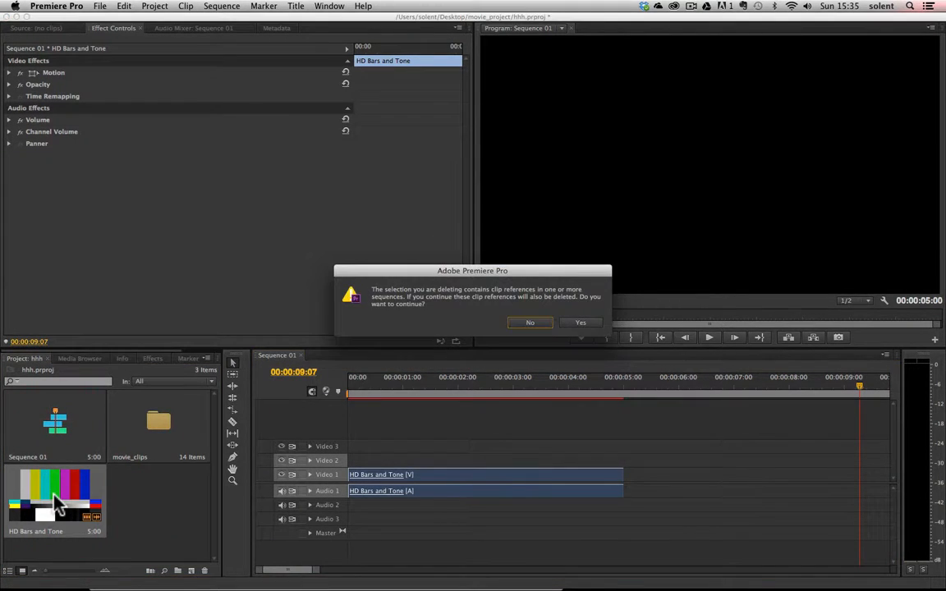
left_click(585, 323)
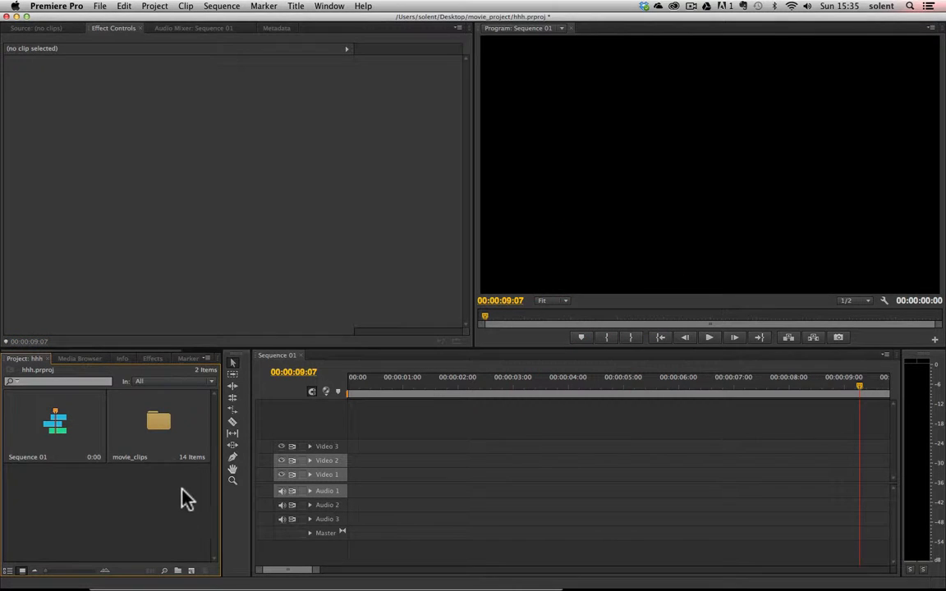
- Create a Black Video item at 1280 × 720, 25 fps, with square pixels
right_click(170, 497)
mouse_move(219, 533)
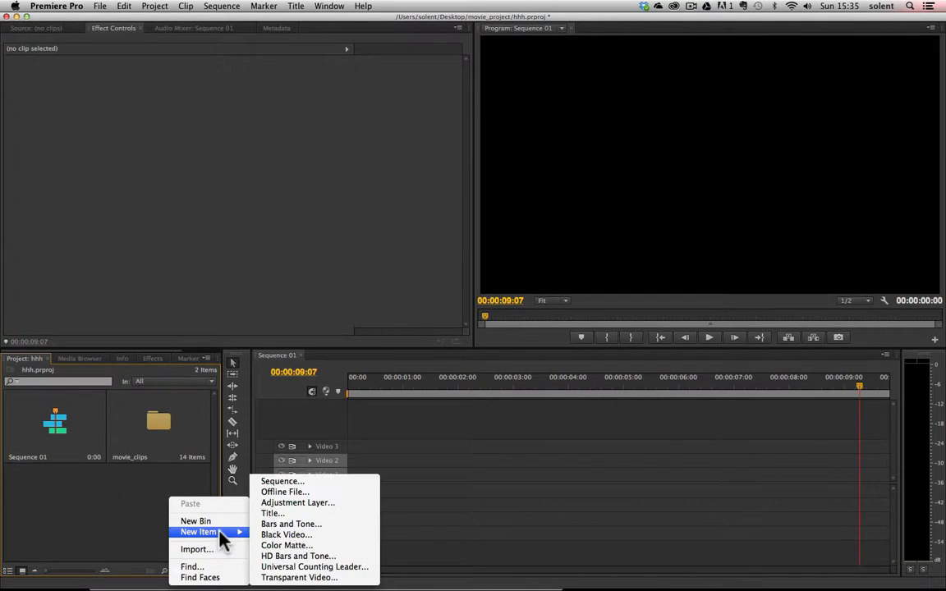
left_click(276, 535)
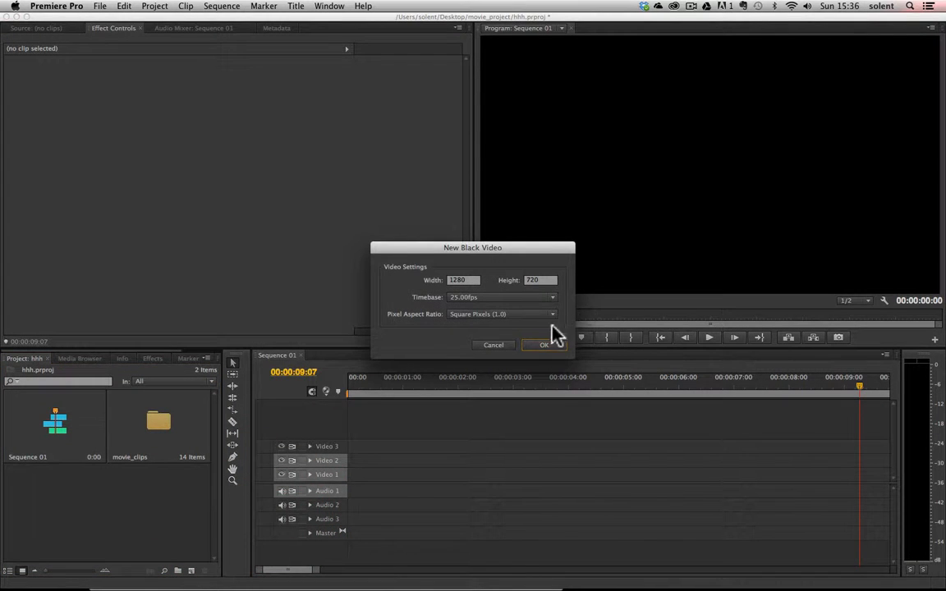
left_click(544, 345)
- Place the Black Video clip on Video 2 at the start of the sequence and scrub through it
left_click_drag(99, 506, 354, 460)
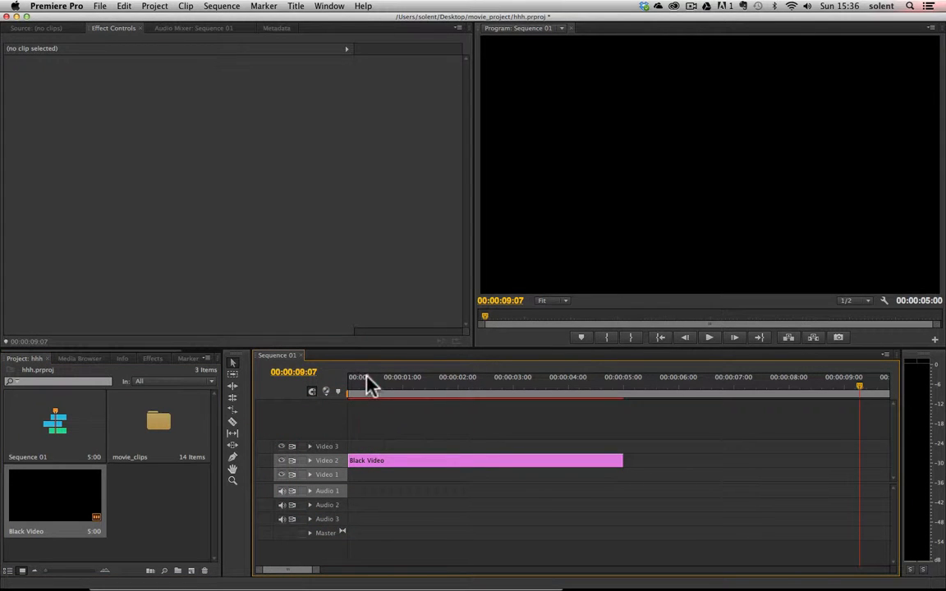
left_click(501, 384)
left_click(428, 389)
left_click(617, 391)
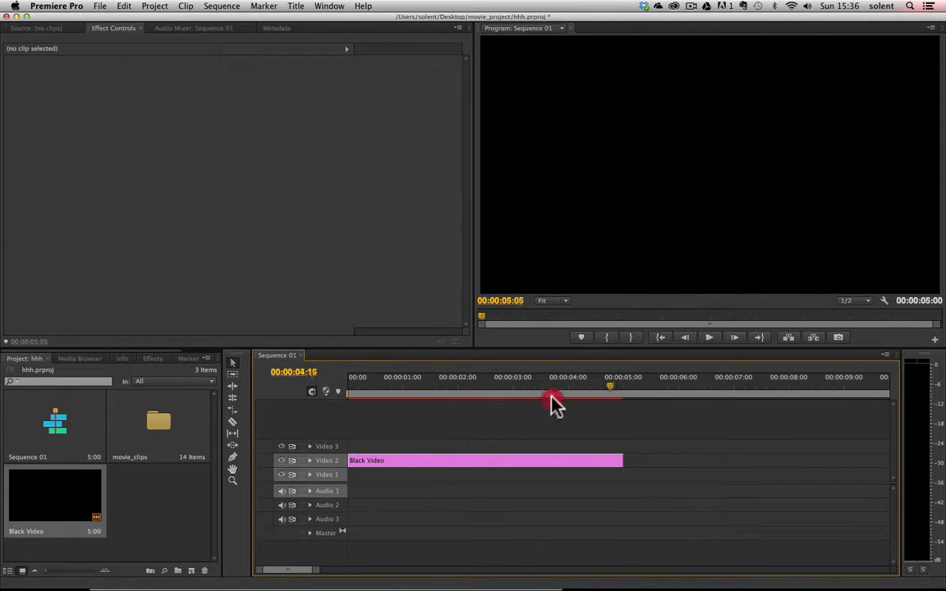
left_click(478, 391)
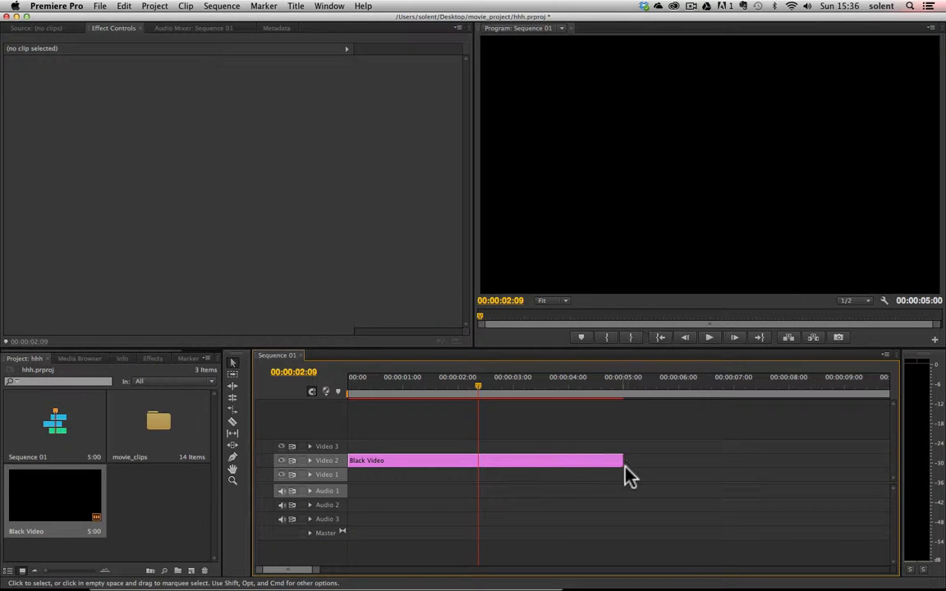
- Delete the Black Video item from the project together with its clip in the sequence
left_click(39, 503)
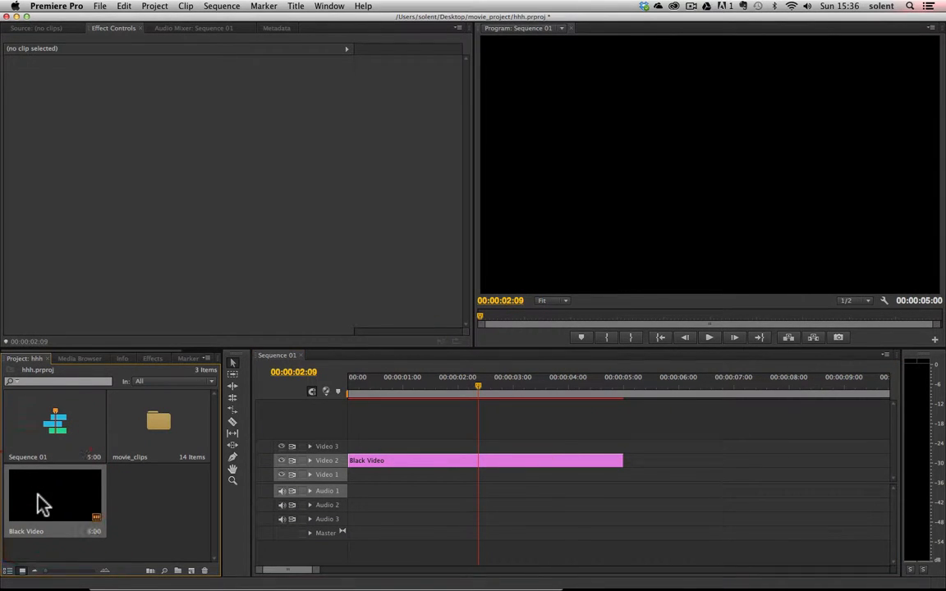
key("Delete")
left_click(582, 323)
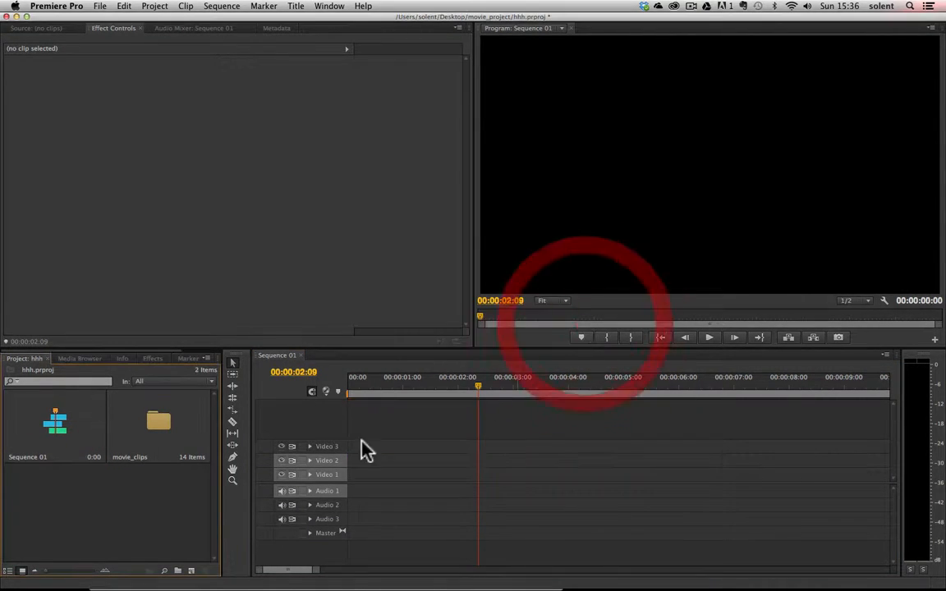
- Create a Universal Counting Leader at 1280 × 720, 25 fps and 48000 Hz, keeping the default colors and cue blip options
right_click(163, 499)
mouse_move(201, 536)
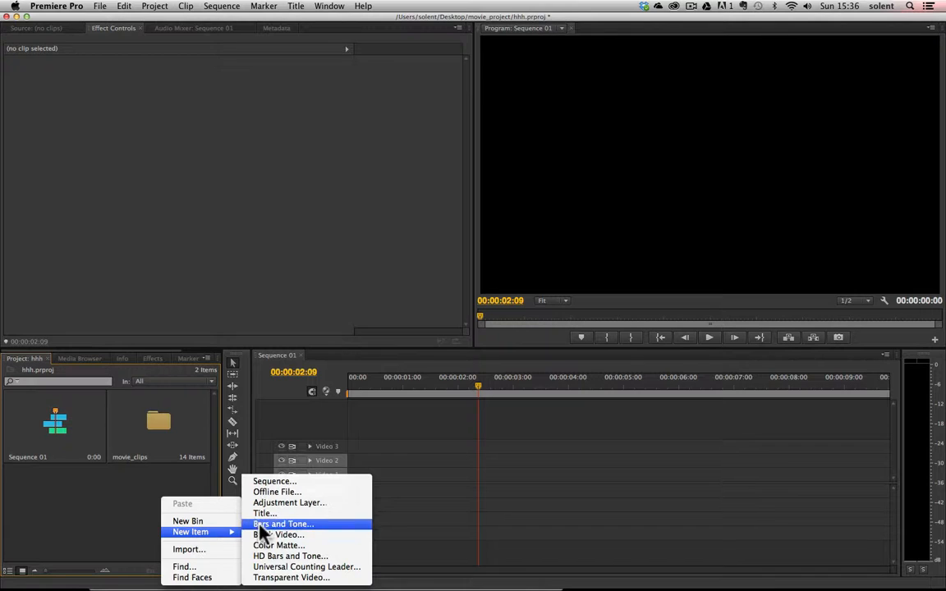
left_click(355, 573)
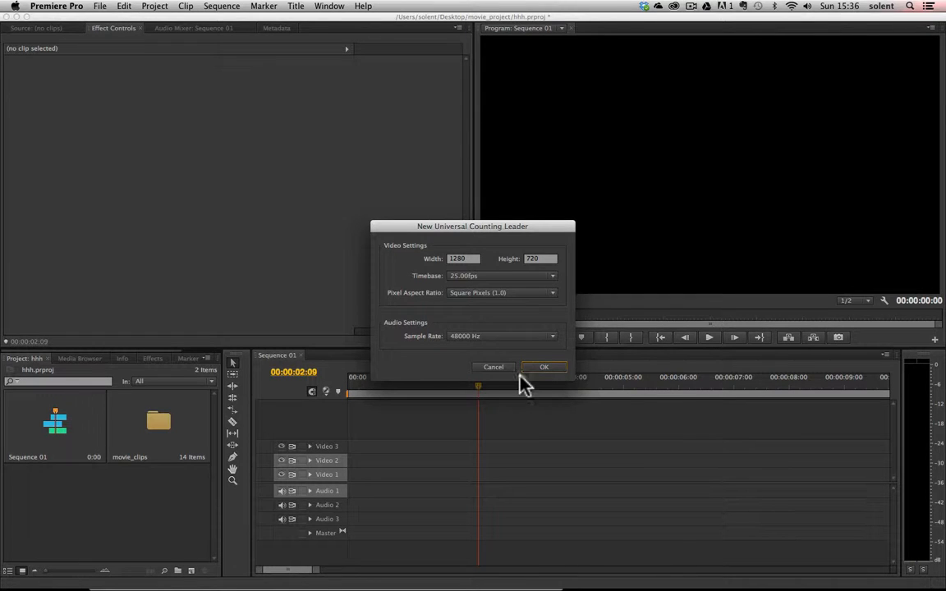
left_click(533, 370)
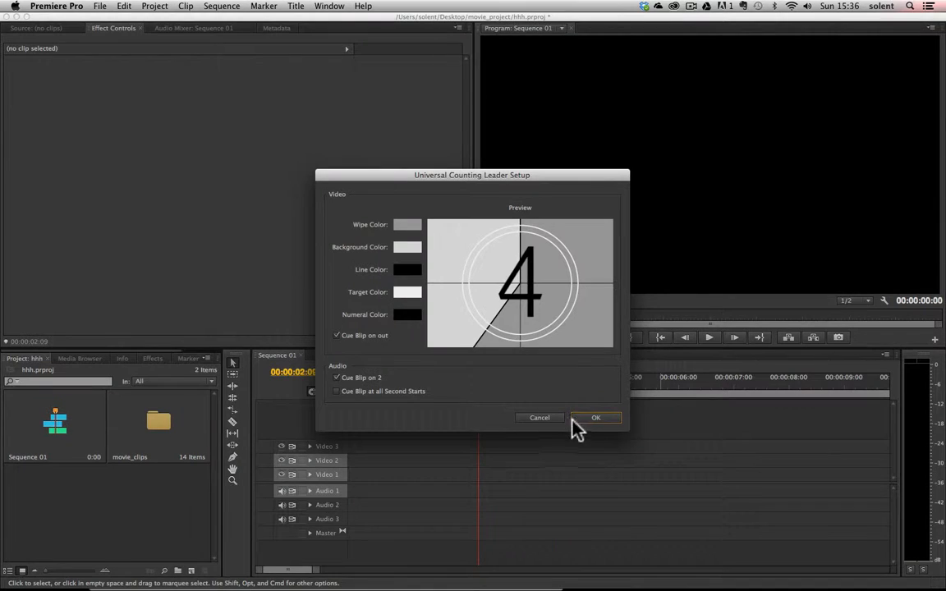
left_click(589, 418)
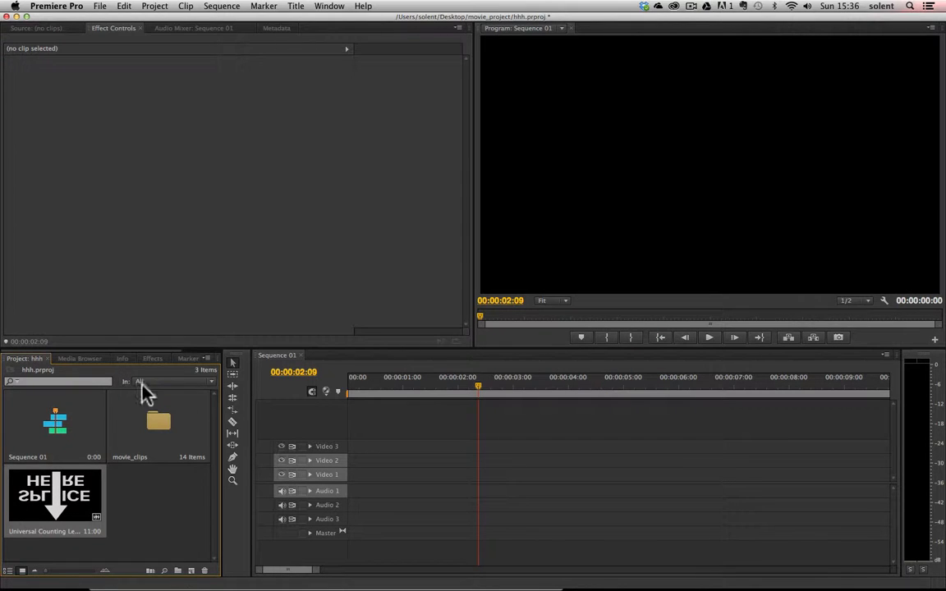
- Place the Universal Counting Leader on Video 1 at the start of the sequence and play it through
left_click_drag(62, 497, 351, 477)
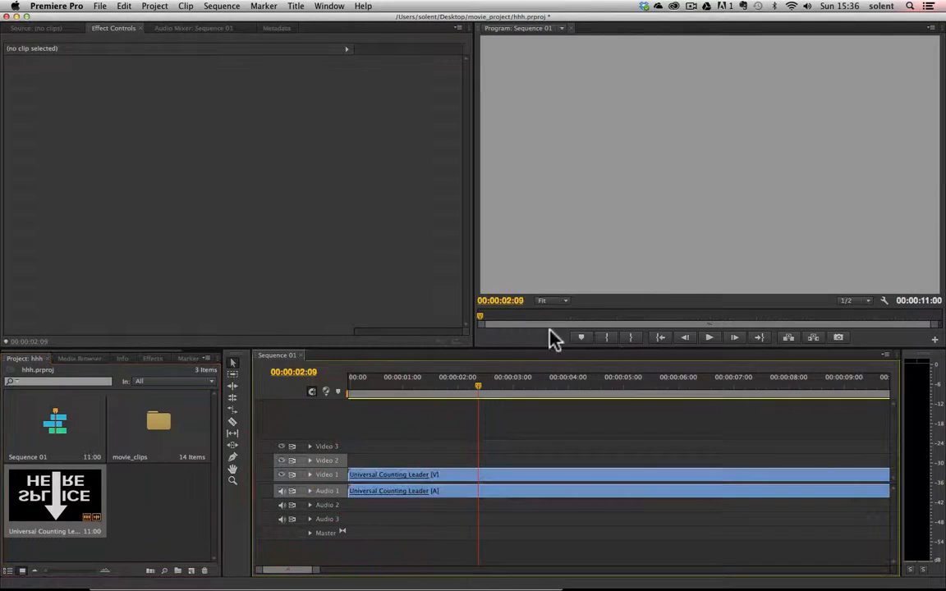
left_click_drag(478, 385, 280, 394)
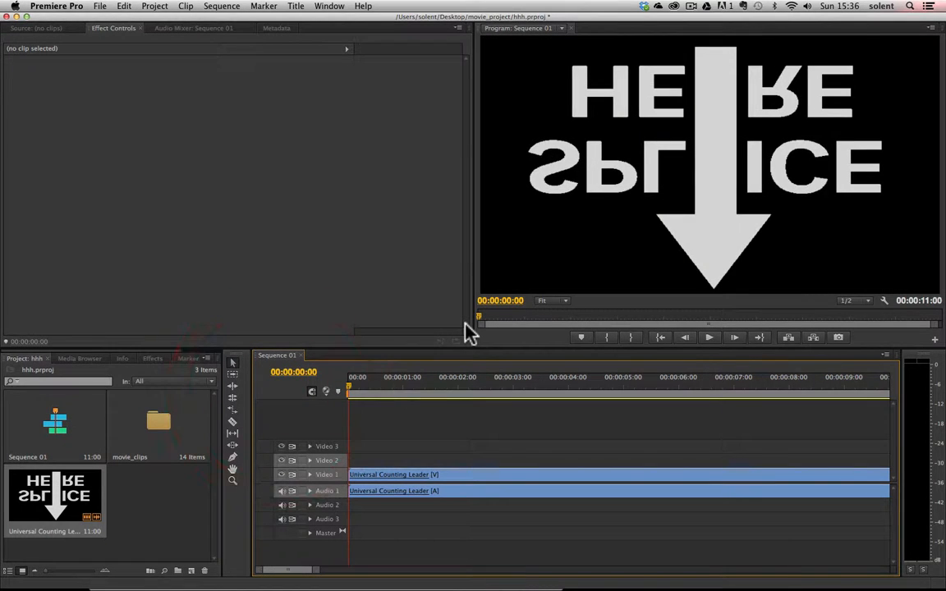
key("space")
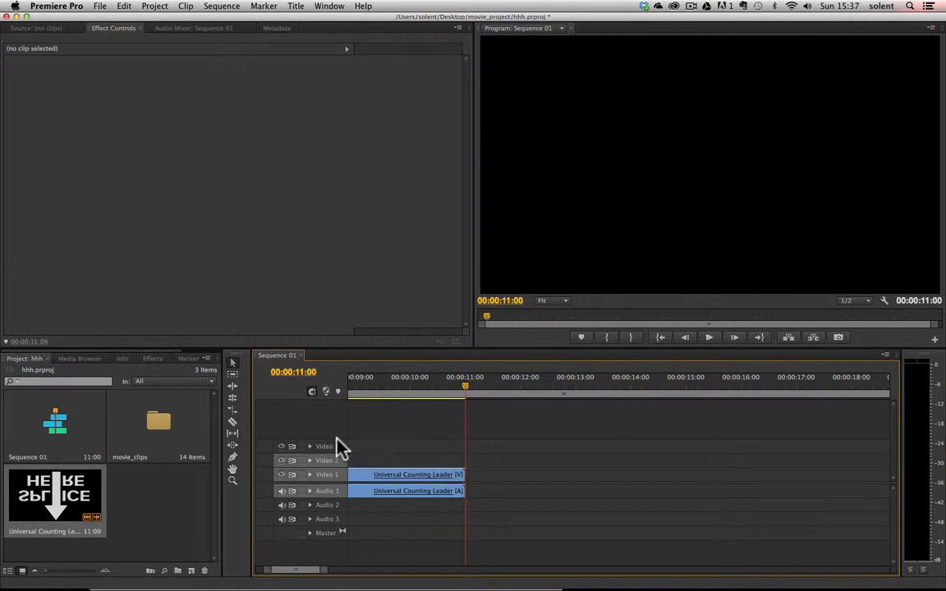
key("space")
key("space")
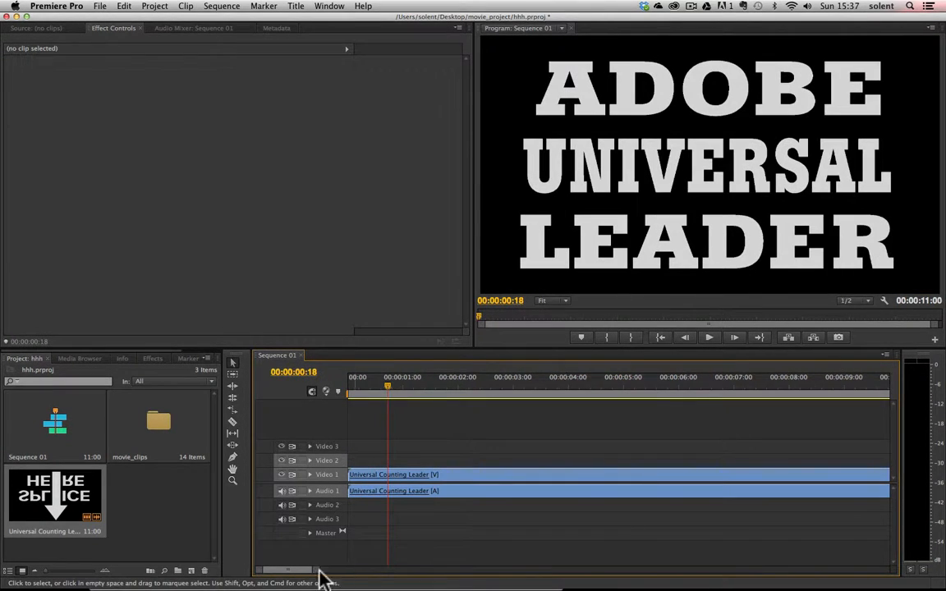
- Split the counting leader clip with the Razor tool at 00:00:02:24, on the Picture Start frame
left_click_drag(320, 570, 393, 569)
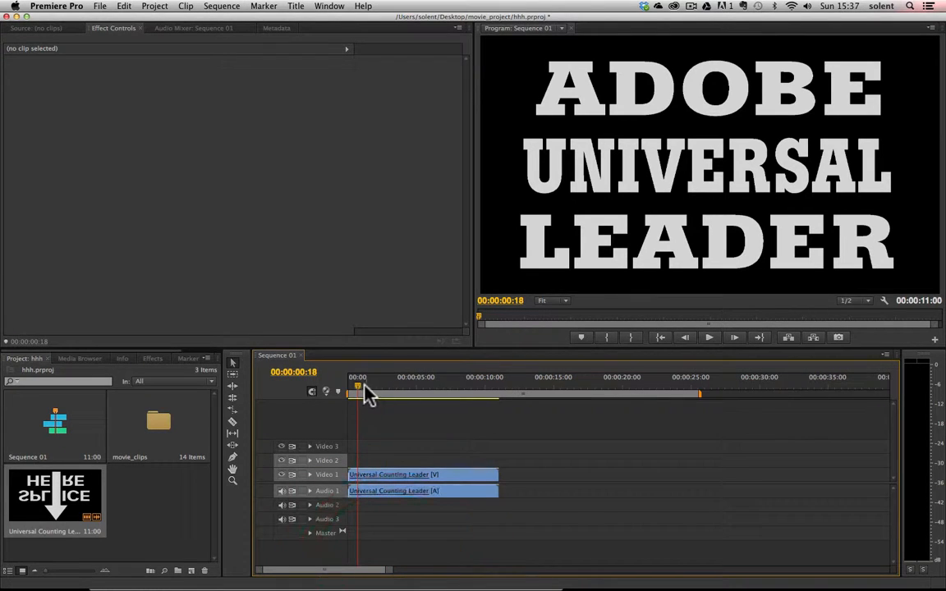
left_click_drag(358, 386, 386, 391)
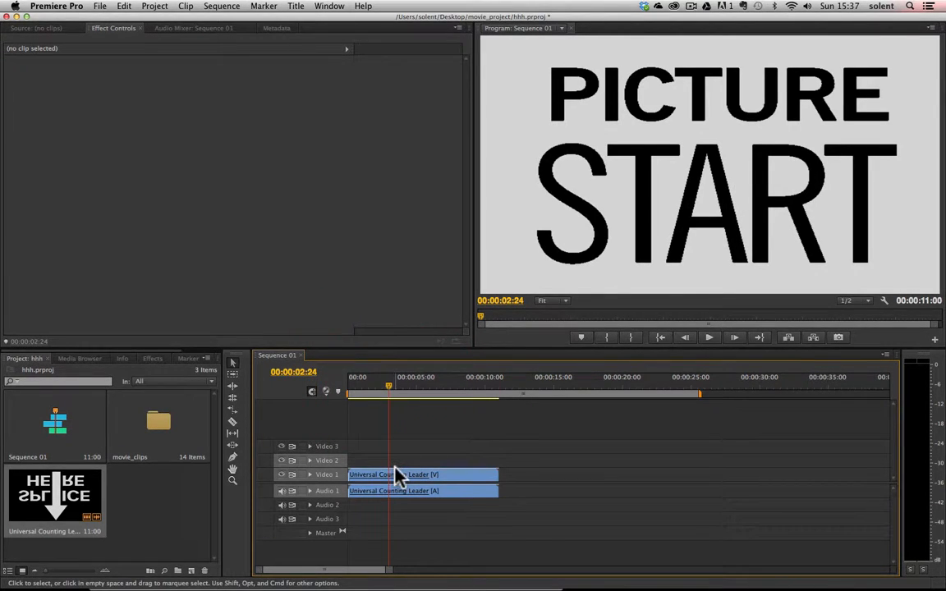
left_click(234, 422)
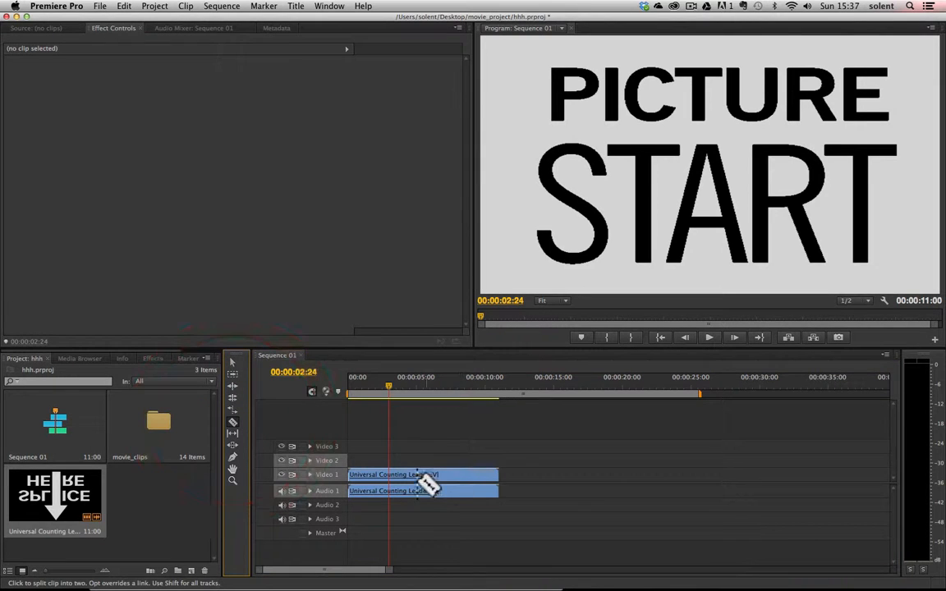
left_click(391, 477)
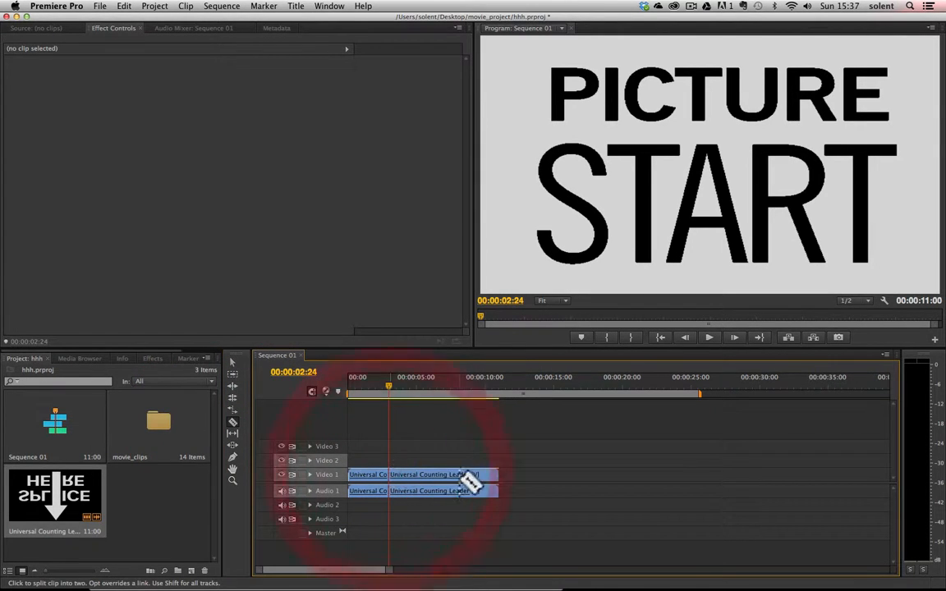
- Delete the clip section before the cut and move the remaining counting leader to the start of the sequence
left_click(233, 364)
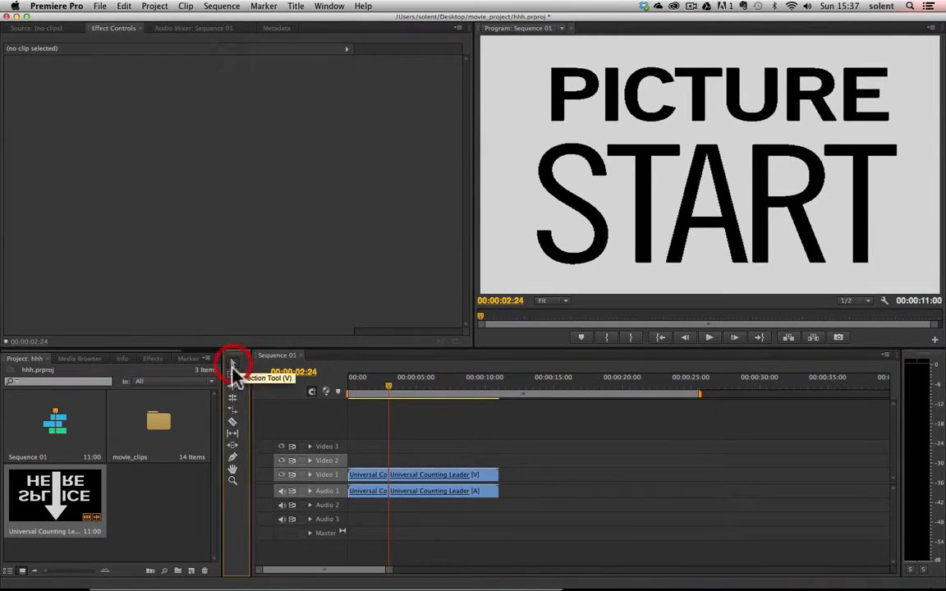
left_click(374, 481)
key("Delete")
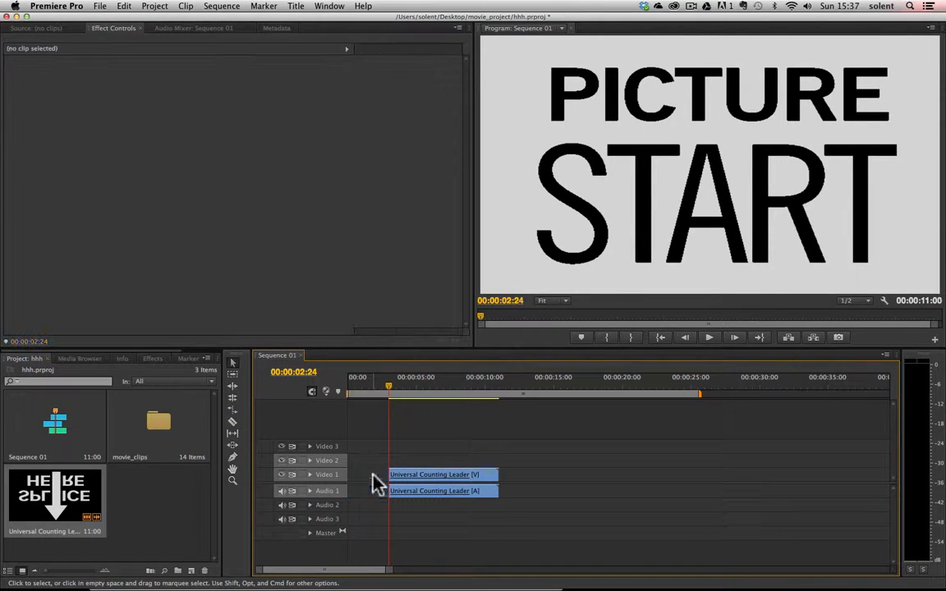
left_click_drag(438, 476, 378, 477)
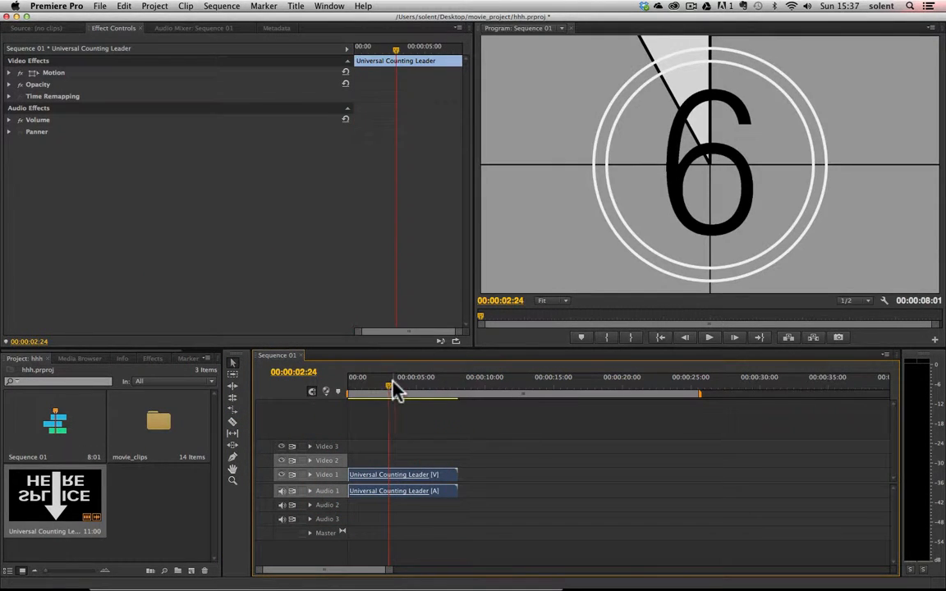
- Preview the trimmed counting leader from the start of the sequence and select its clip on Video 1
left_click_drag(392, 383, 339, 394)
key("space")
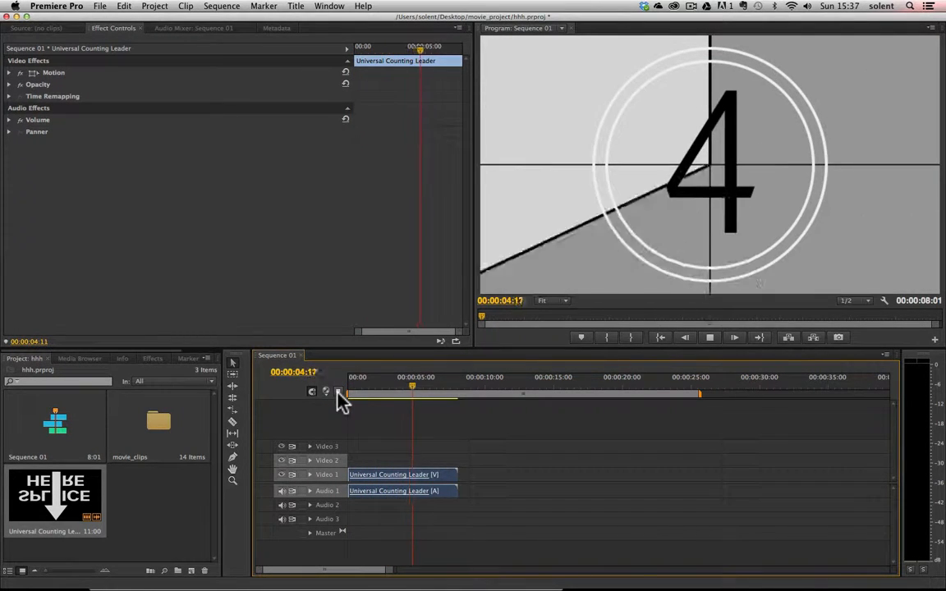
key("space")
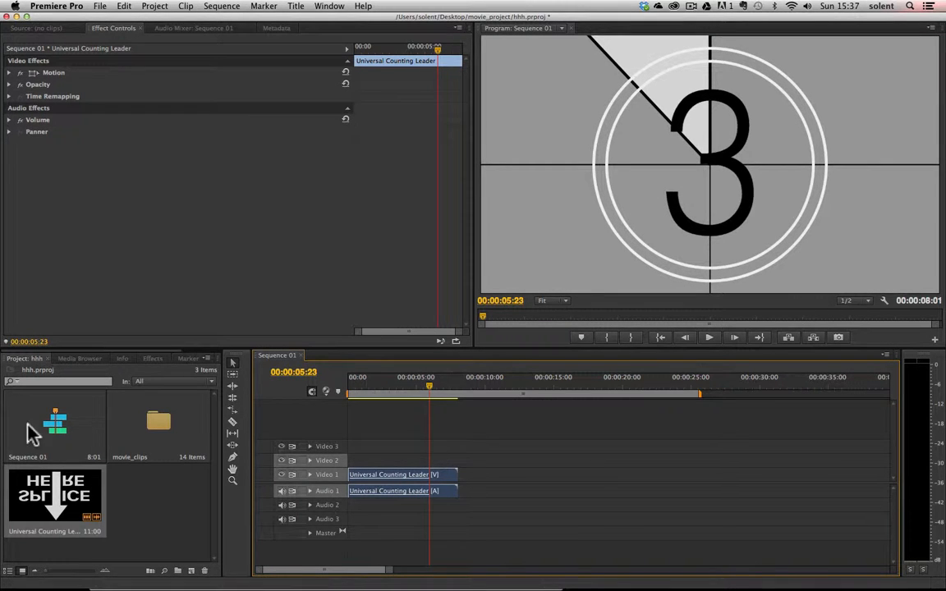
left_click(406, 482)
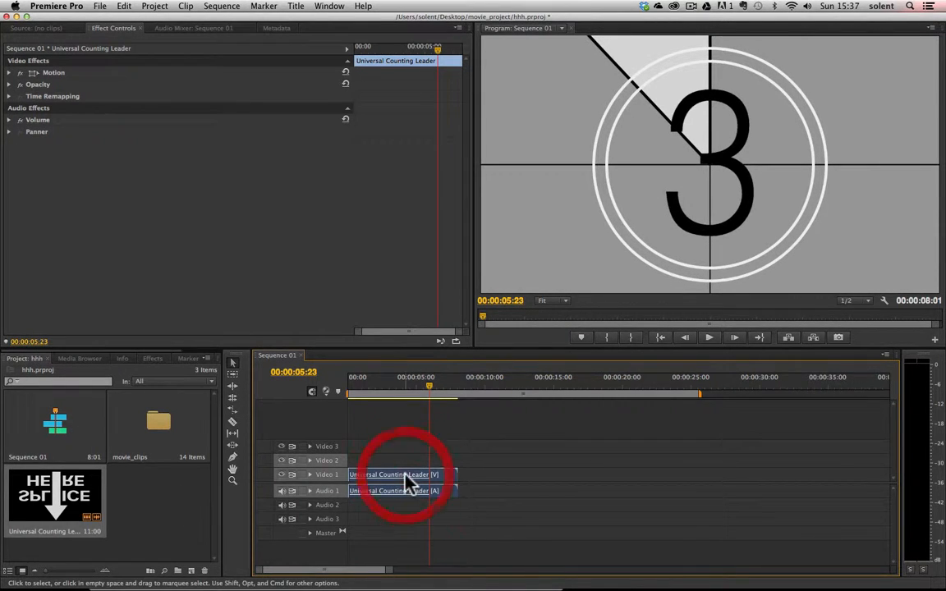
- Delete the counting leader clip from the sequence and remove the Universal Counting Leader item from the project
key("Delete")
left_click(81, 499)
key("Delete")
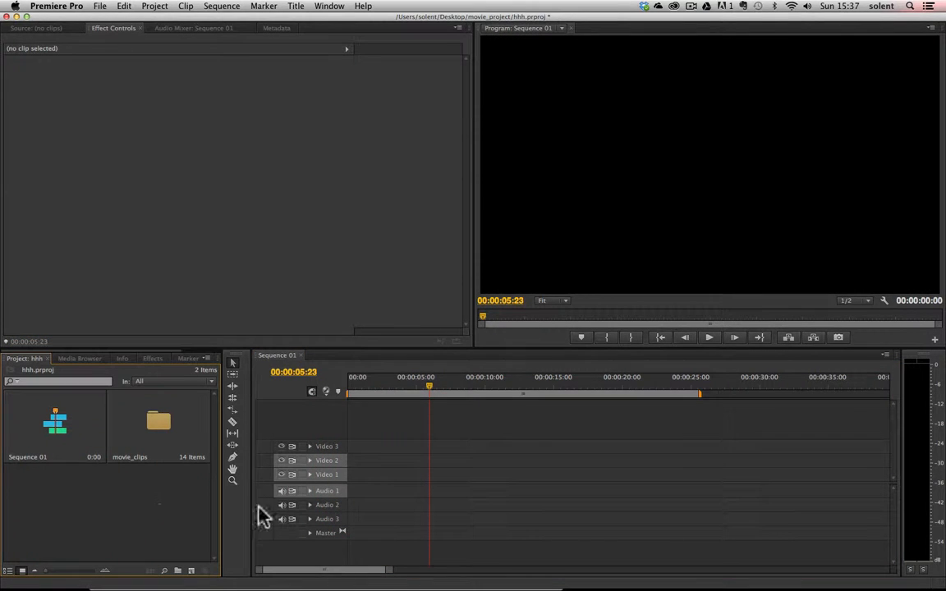
- Create a new title item named "intro" with the default video settings and open it in the title editor
right_click(150, 506)
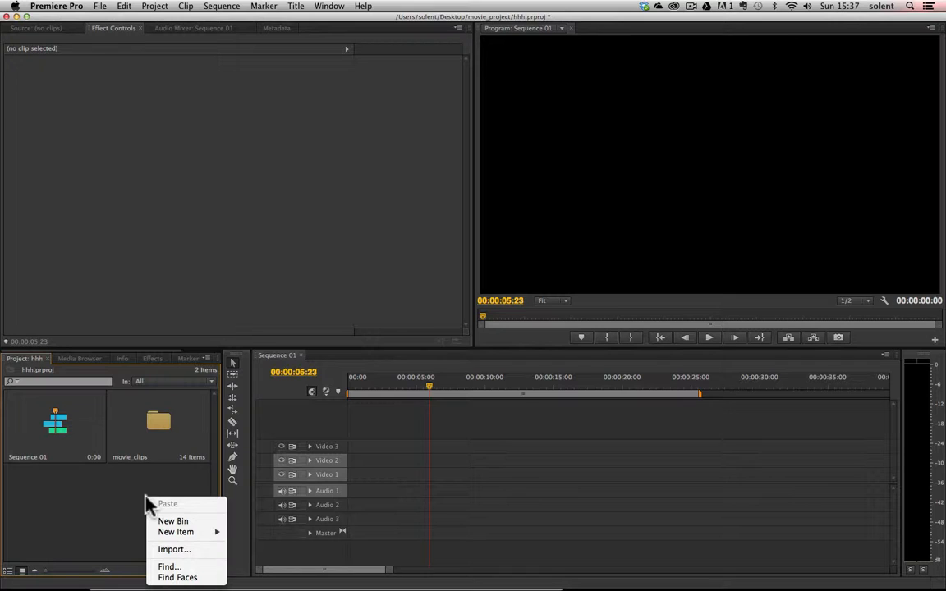
mouse_move(181, 533)
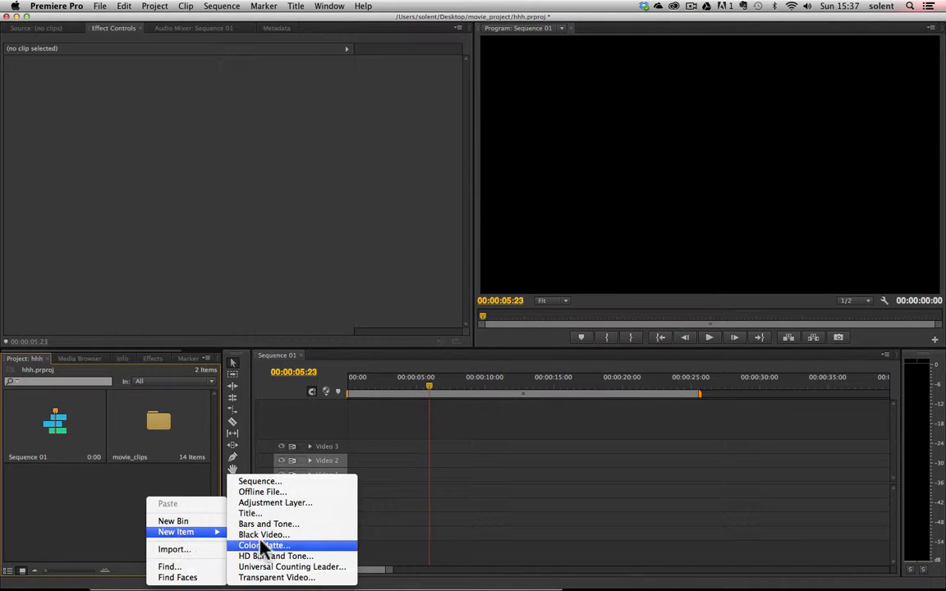
left_click(255, 514)
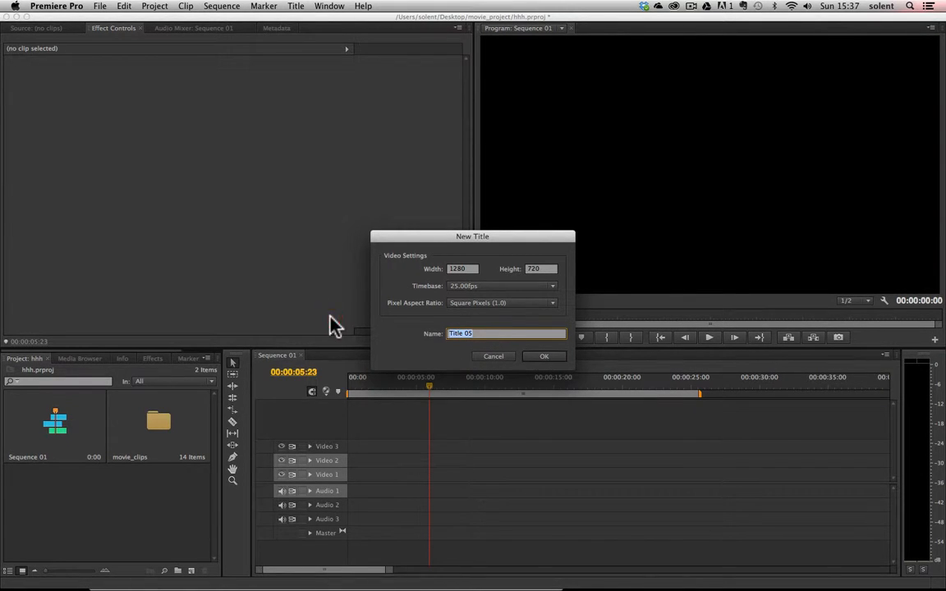
type("intro")
left_click(546, 357)
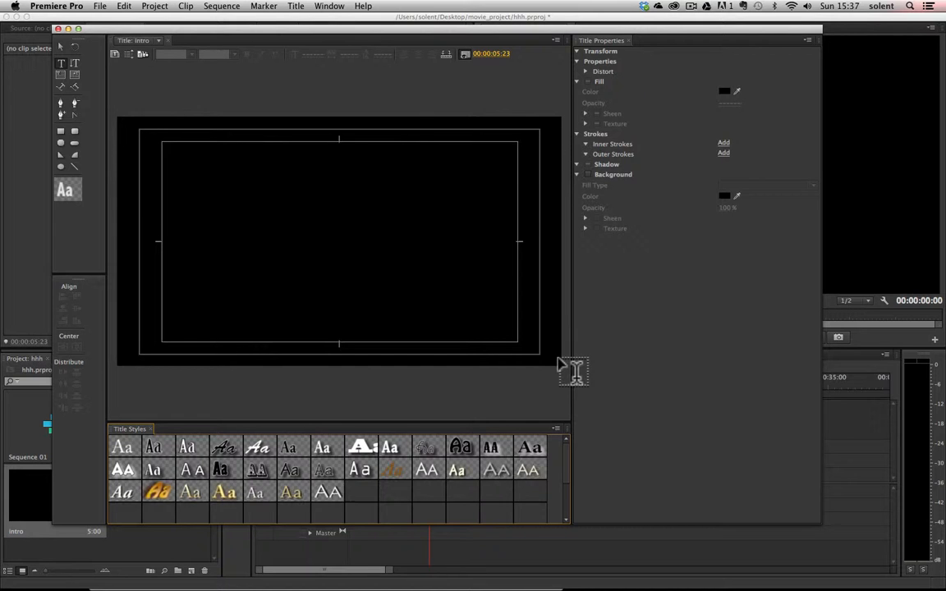
mouse_move(197, 31)
left_mouse_down()
mouse_move(203, 70)
mouse_move(194, 41)
left_mouse_up()
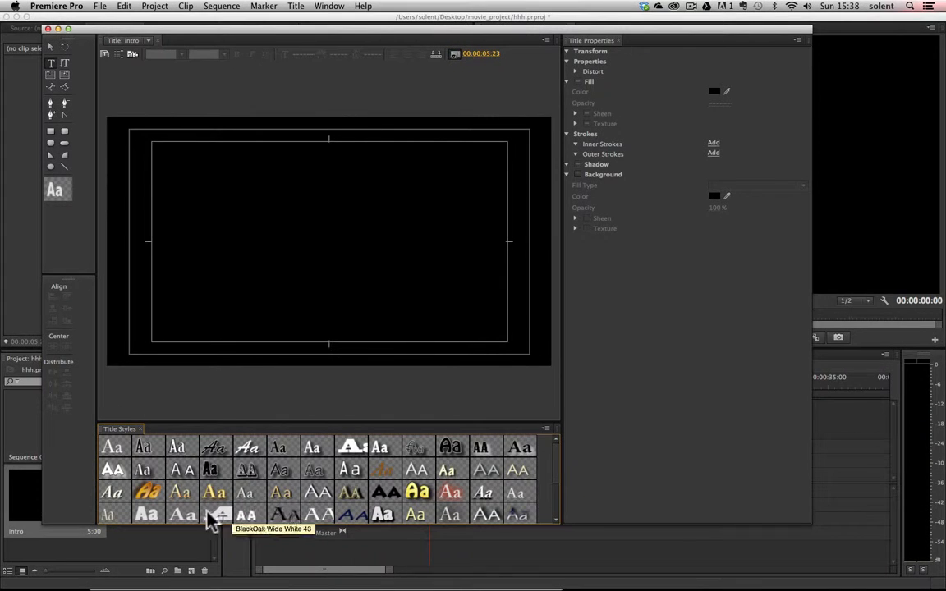
- Examine the title style library with its display options and the Roll/Crawl title types, leaving the title as Still
mouse_move(555, 452)
left_mouse_down()
mouse_move(560, 496)
mouse_move(558, 443)
left_mouse_up()
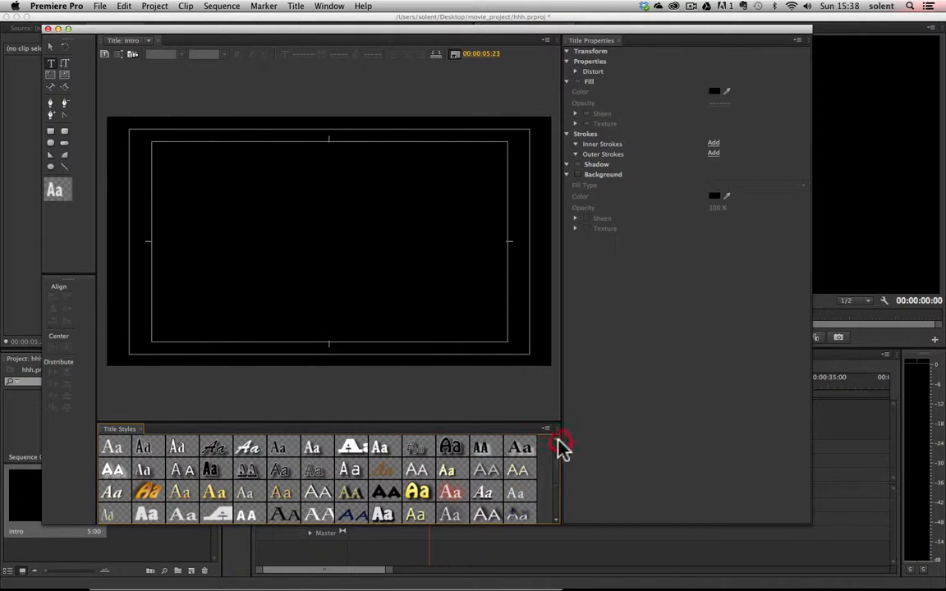
left_click(546, 429)
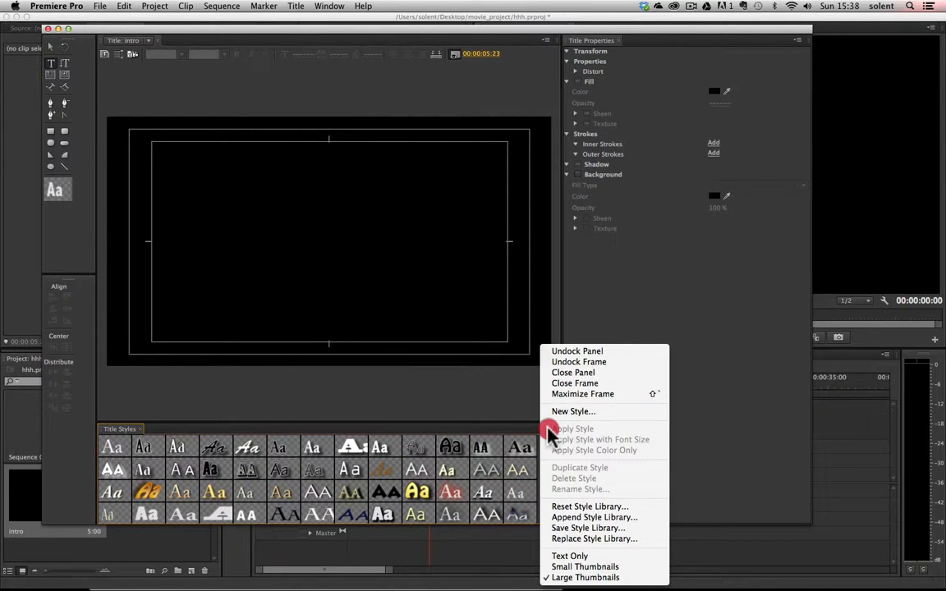
left_click(500, 403)
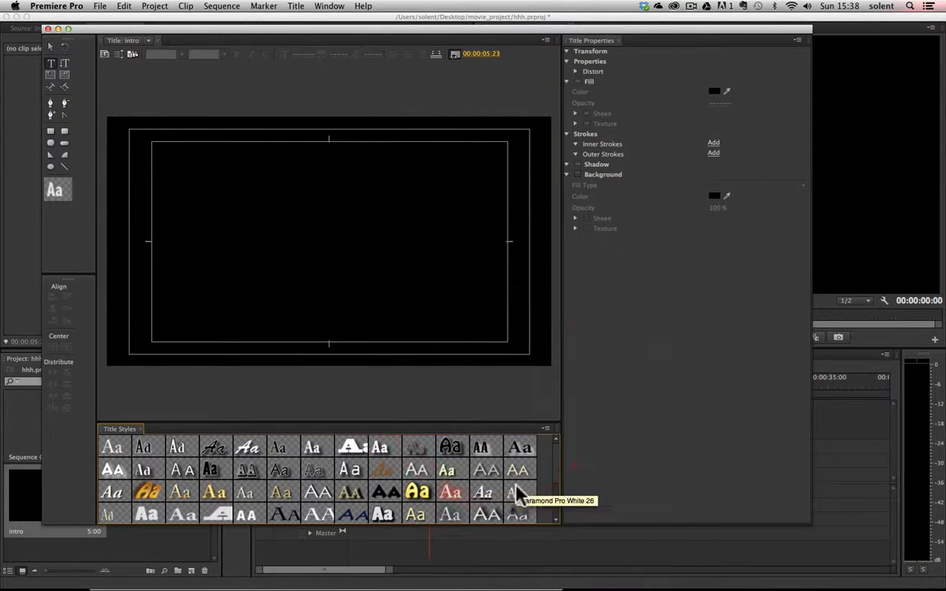
mouse_move(559, 451)
left_mouse_down()
mouse_move(559, 492)
mouse_move(570, 455)
left_mouse_up()
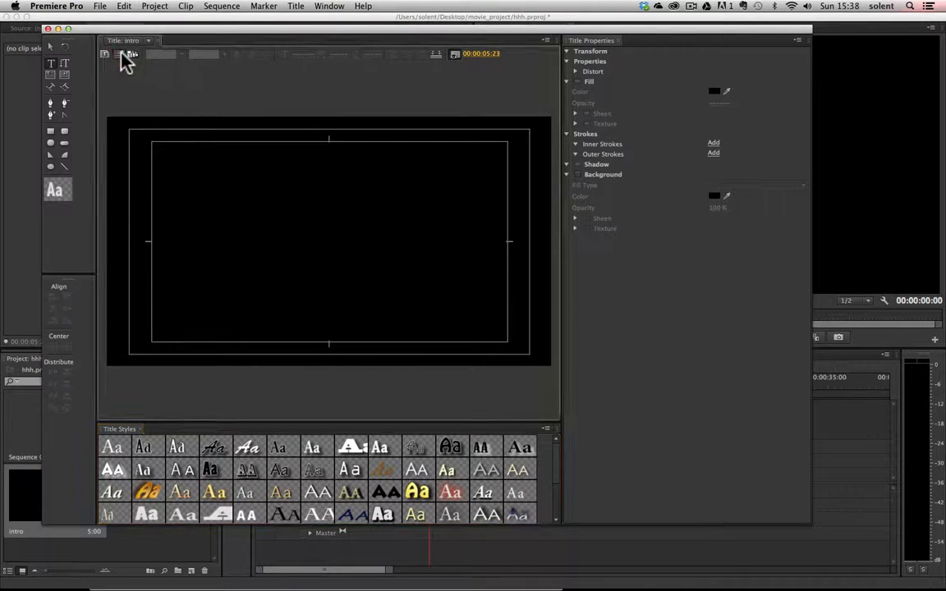
left_click(92, 43)
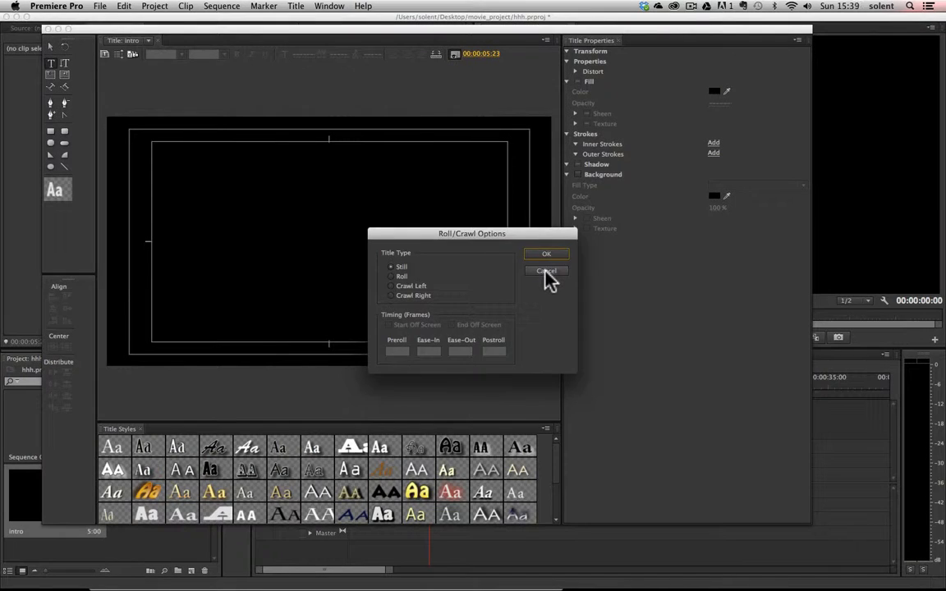
left_click(729, 210)
- Examine the title's available font families and font styles, and compare the canvas with background video hidden and shown
left_click(347, 86)
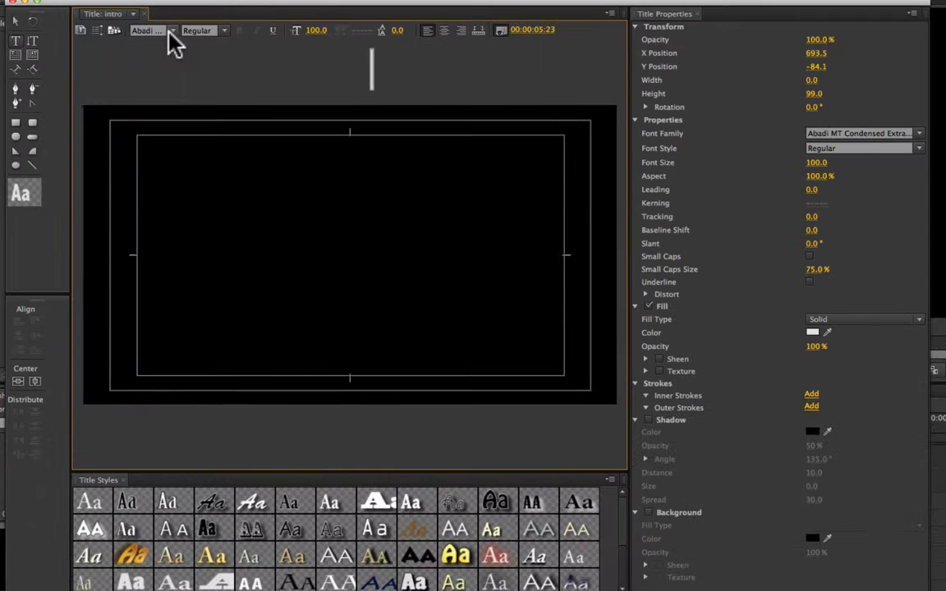
left_click(179, 54)
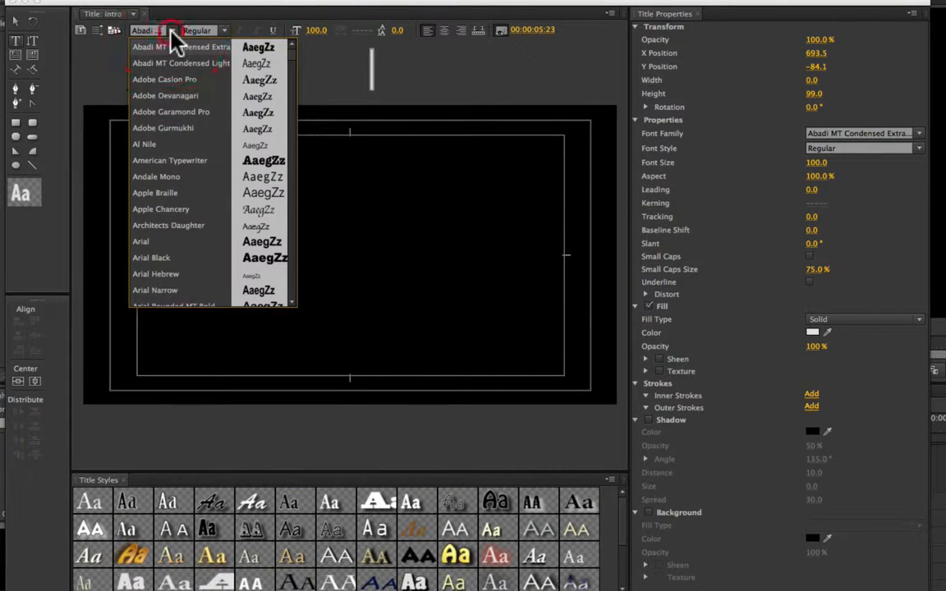
left_click(222, 33)
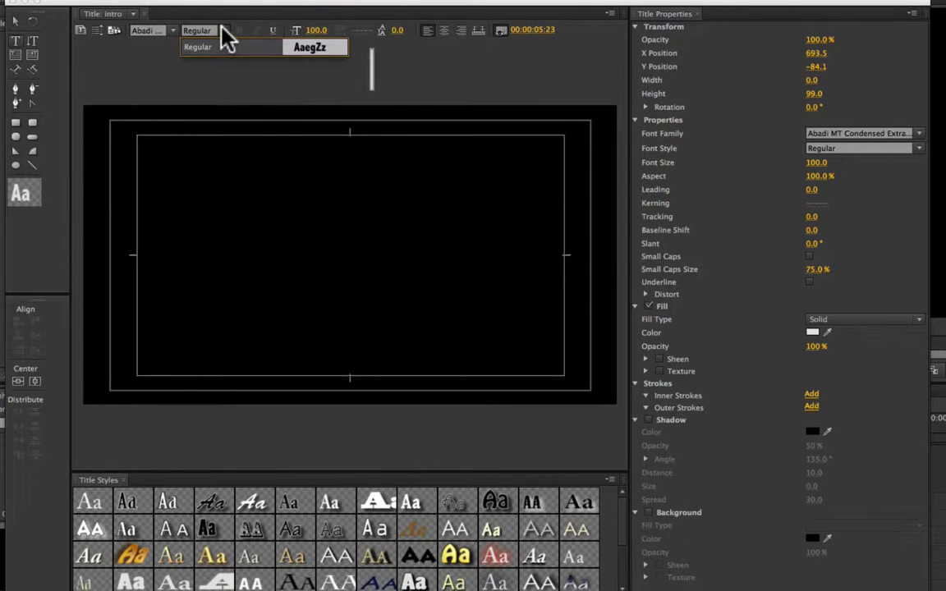
left_click(221, 31)
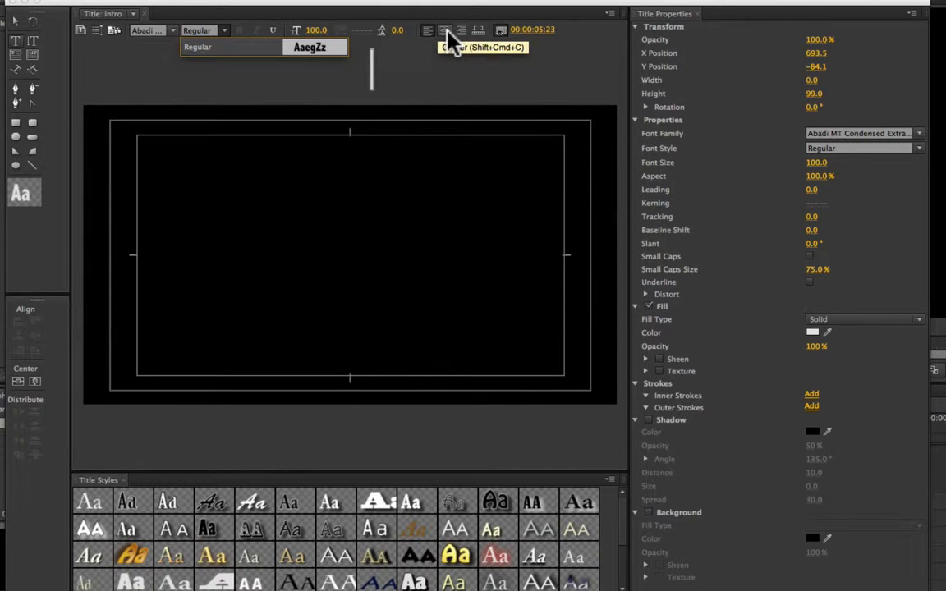
left_click(502, 33)
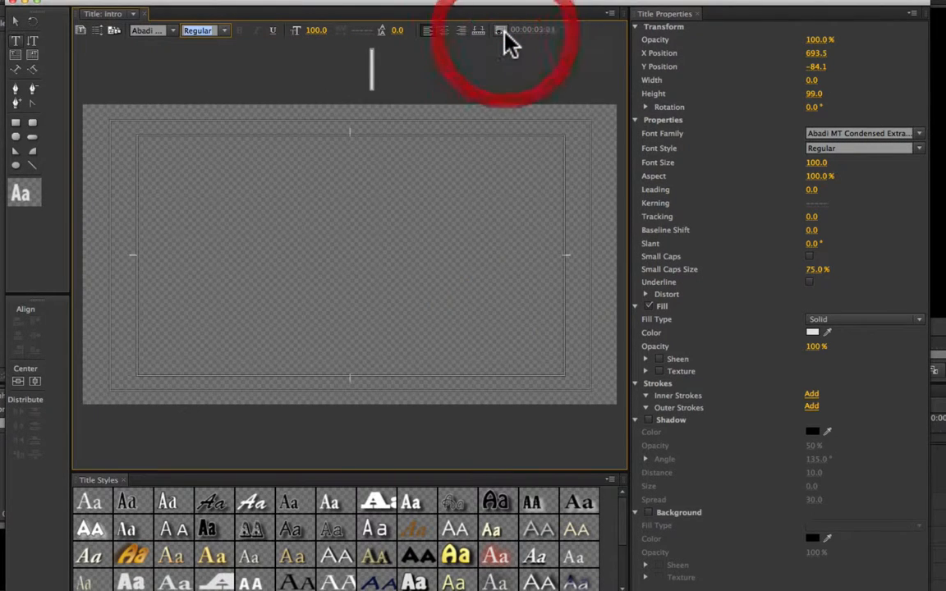
left_click(503, 33)
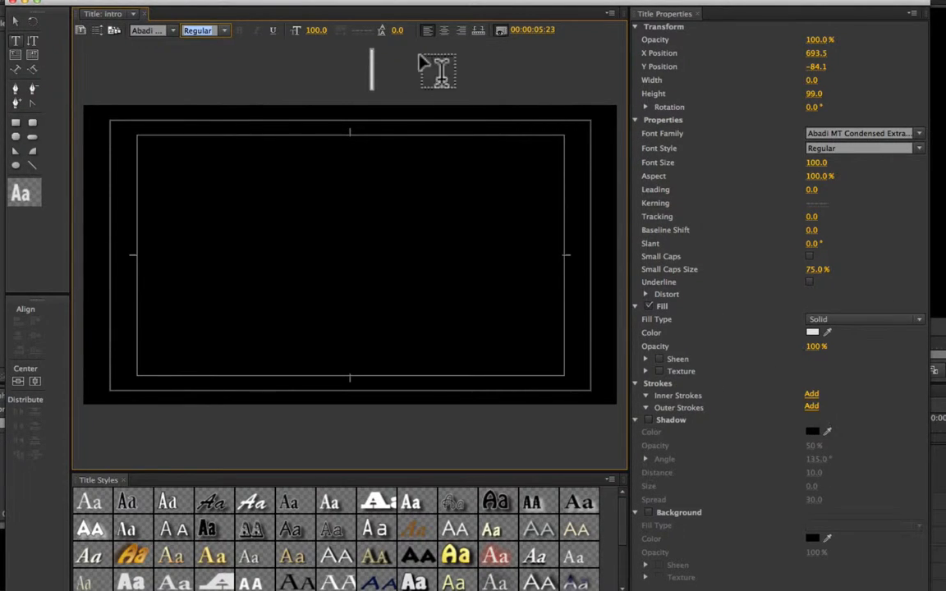
- Add the text "THE FILM" in the upper part of the title's safe area
left_click(284, 189)
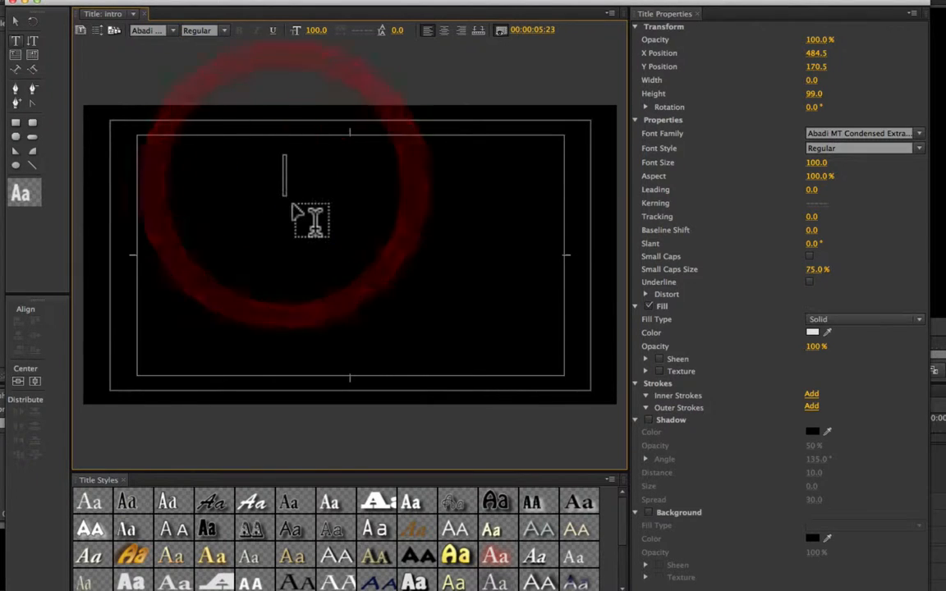
type("TH")
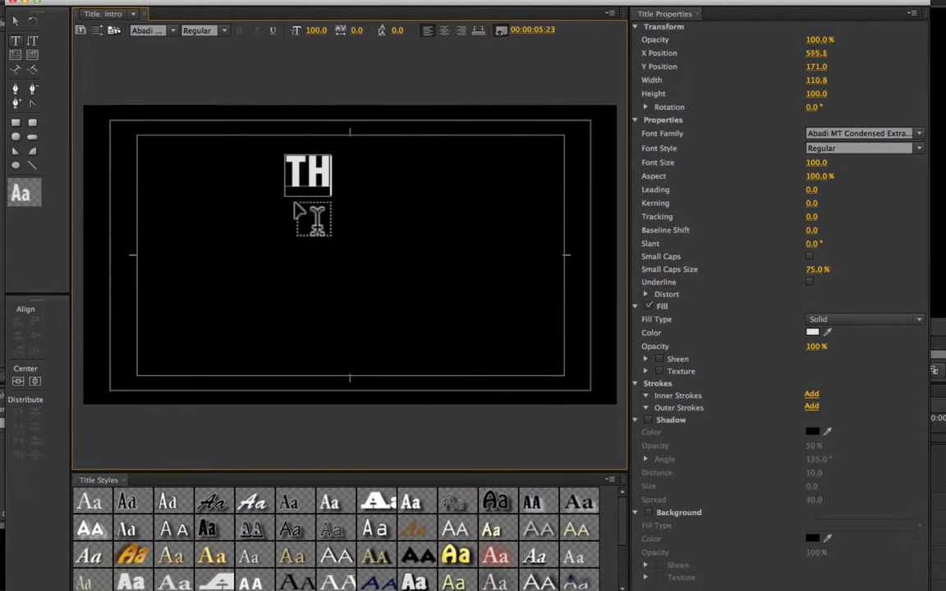
type("E FILM")
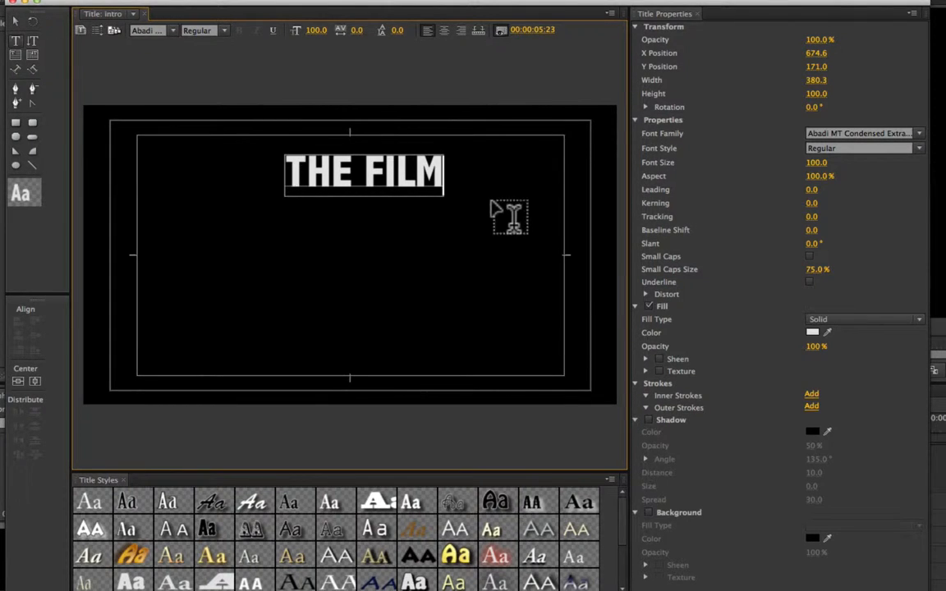
- Enlarge the "THE FILM" text to a font size of about 208 and move it near the middle of the frame
left_click(15, 21)
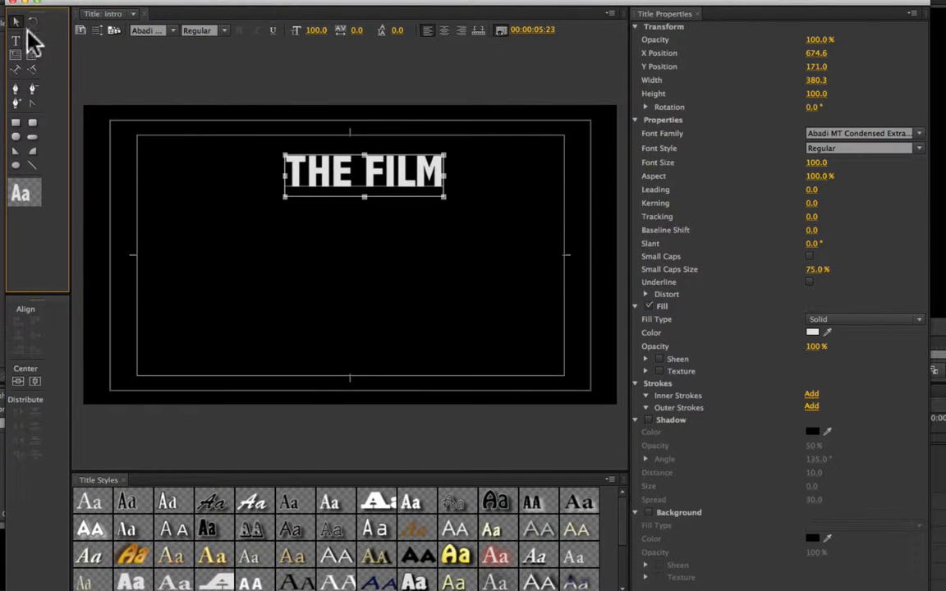
left_click_drag(443, 196, 592, 274)
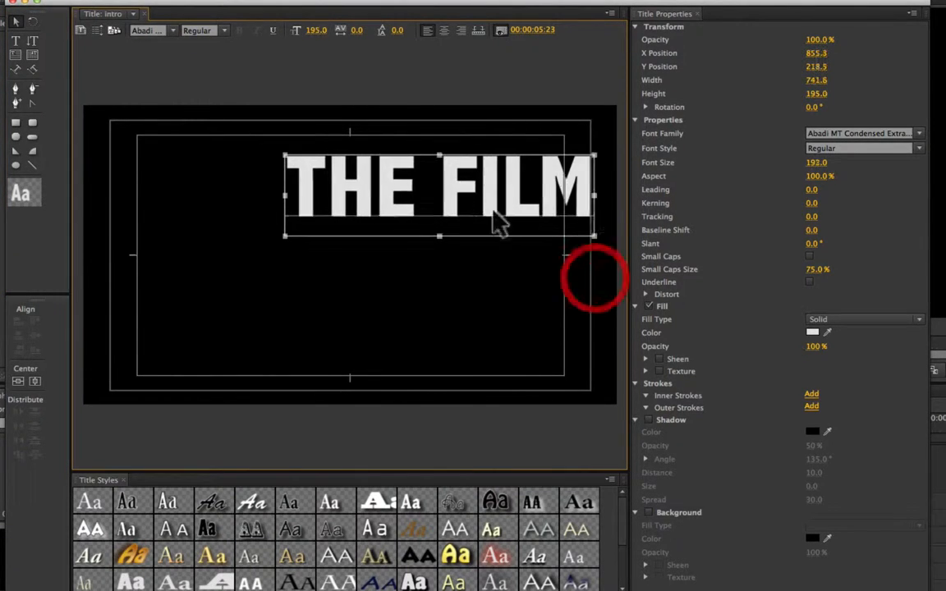
left_click_drag(428, 230, 380, 243)
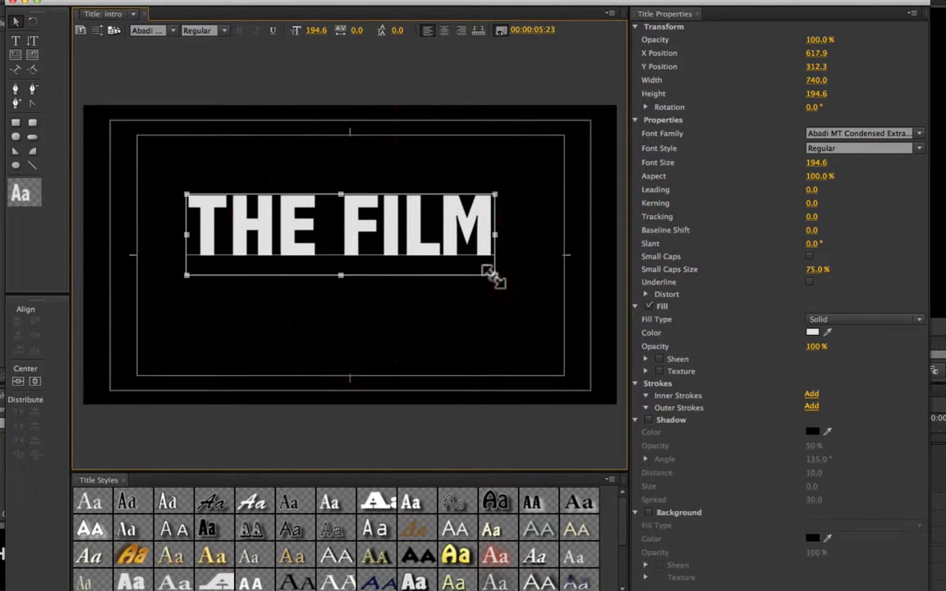
mouse_move(496, 276)
left_mouse_down()
mouse_move(529, 296)
mouse_move(509, 289)
left_mouse_up()
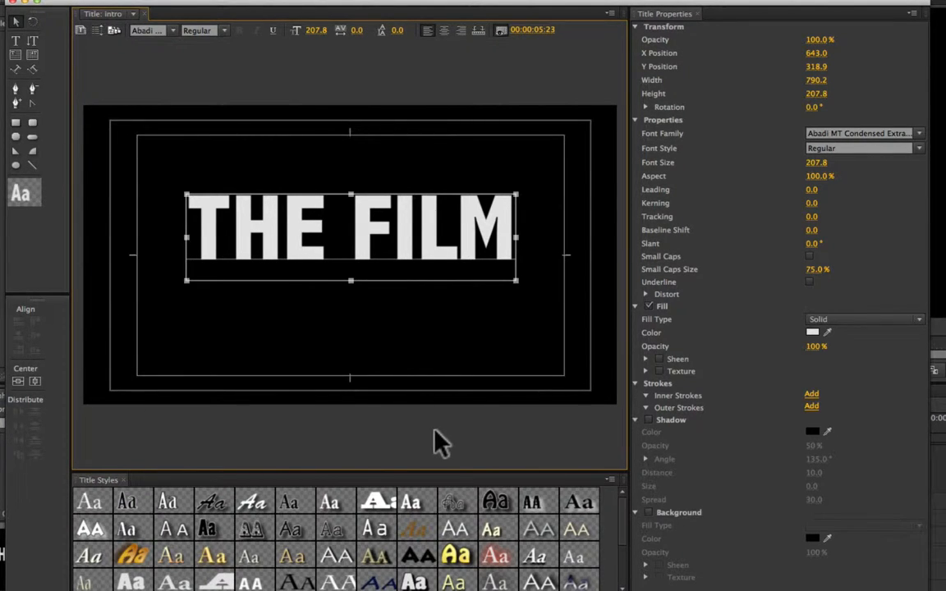
mouse_move(452, 232)
left_mouse_down()
mouse_move(505, 247)
mouse_move(355, 260)
mouse_move(427, 260)
mouse_move(414, 257)
mouse_move(454, 237)
mouse_move(426, 249)
left_mouse_up()
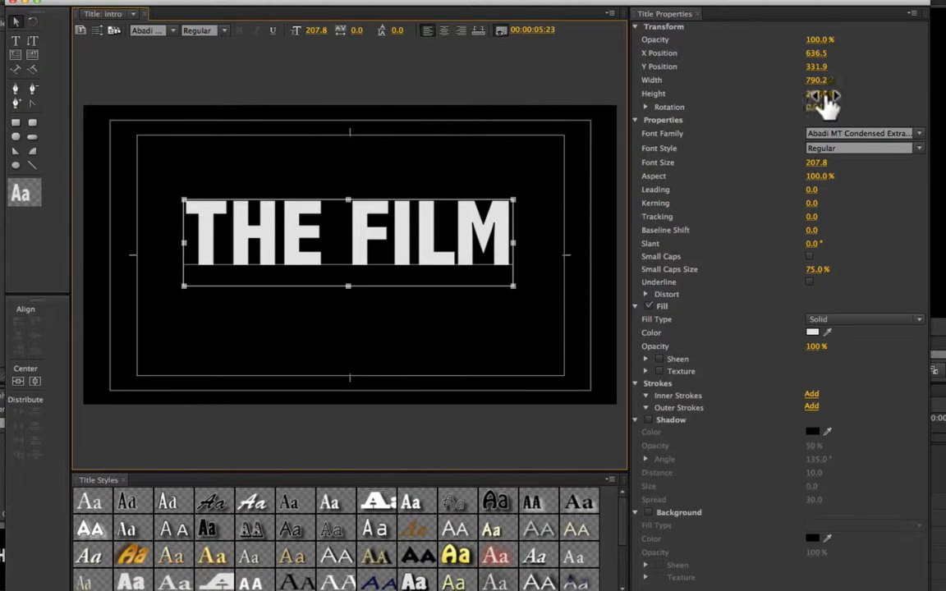
left_click(646, 108)
left_click(646, 109)
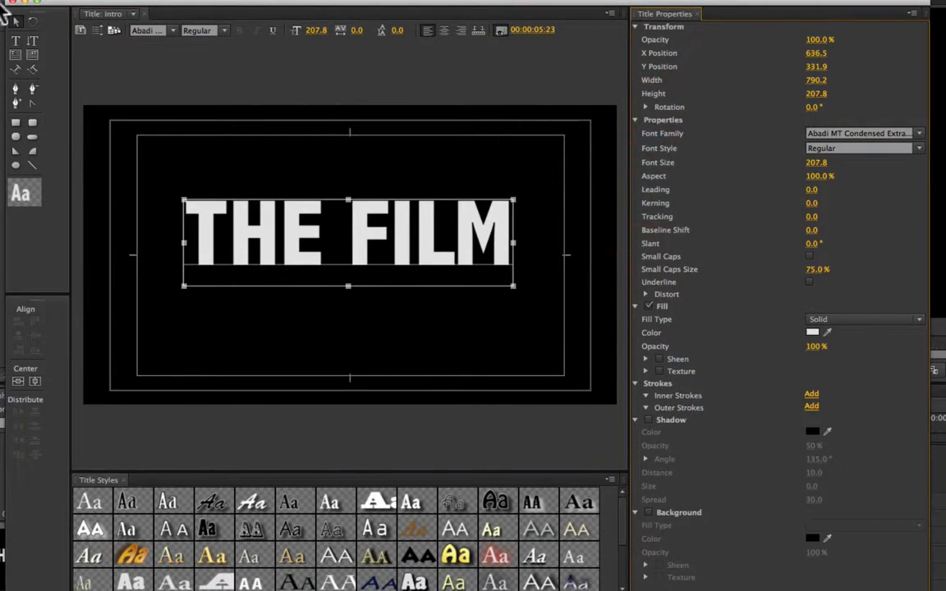
left_click(34, 27)
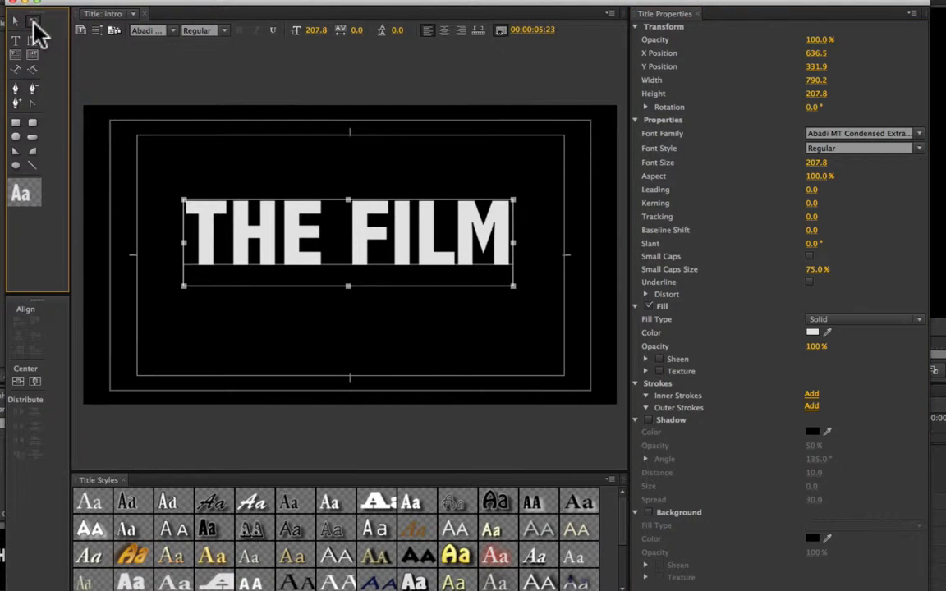
left_click(920, 134)
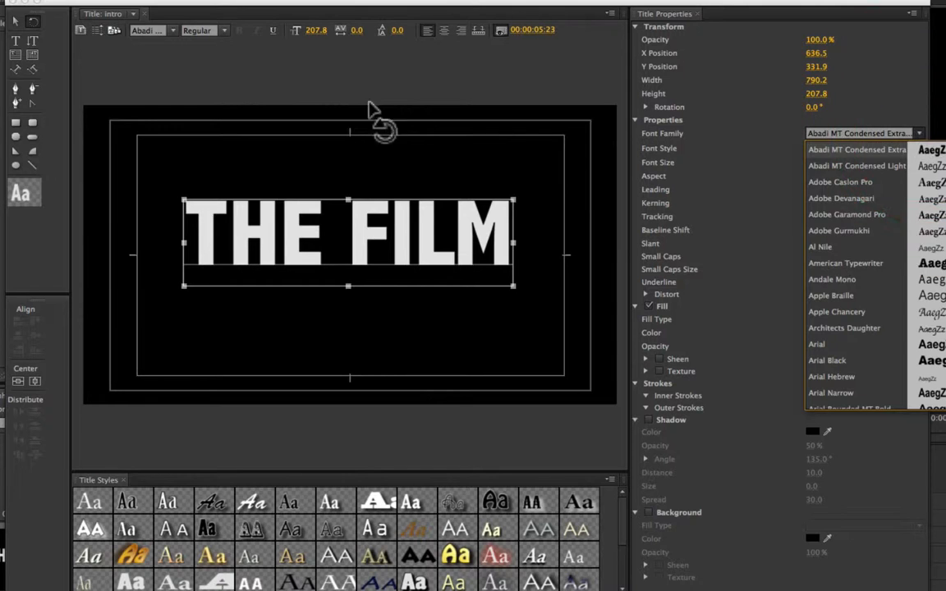
left_click(353, 97)
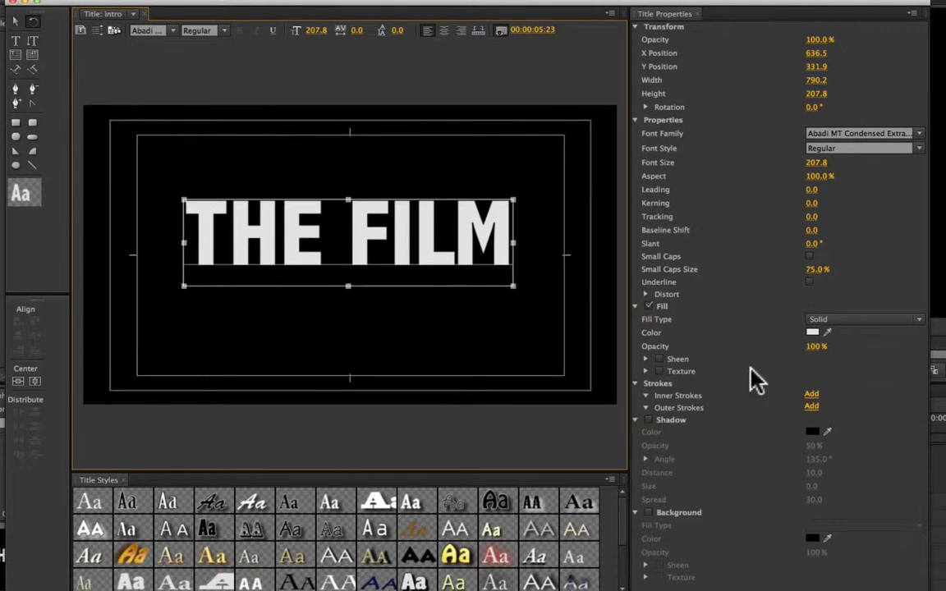
left_click(381, 248)
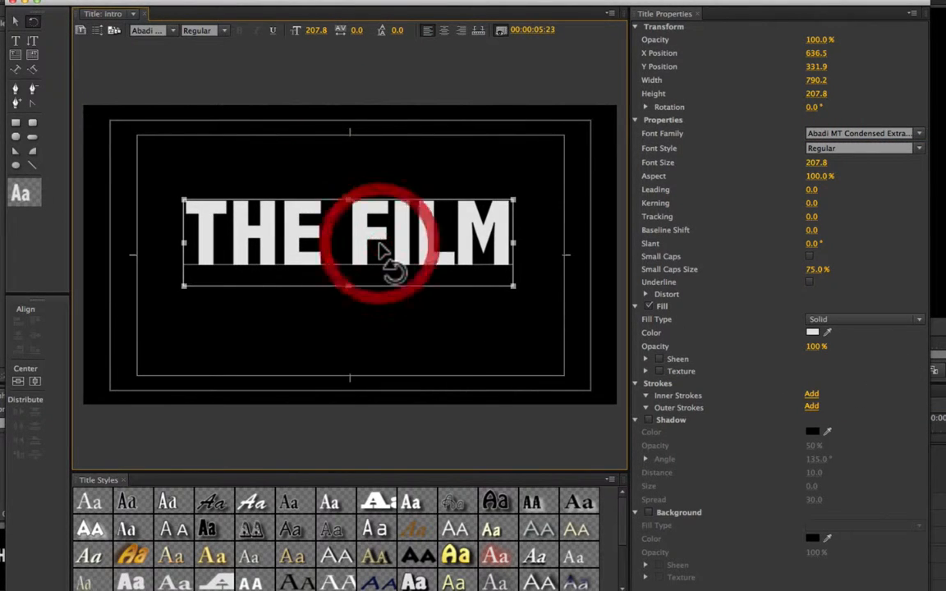
- Select all of the "THE FILM" text and set its solid fill color to red, F20404
left_click(14, 40)
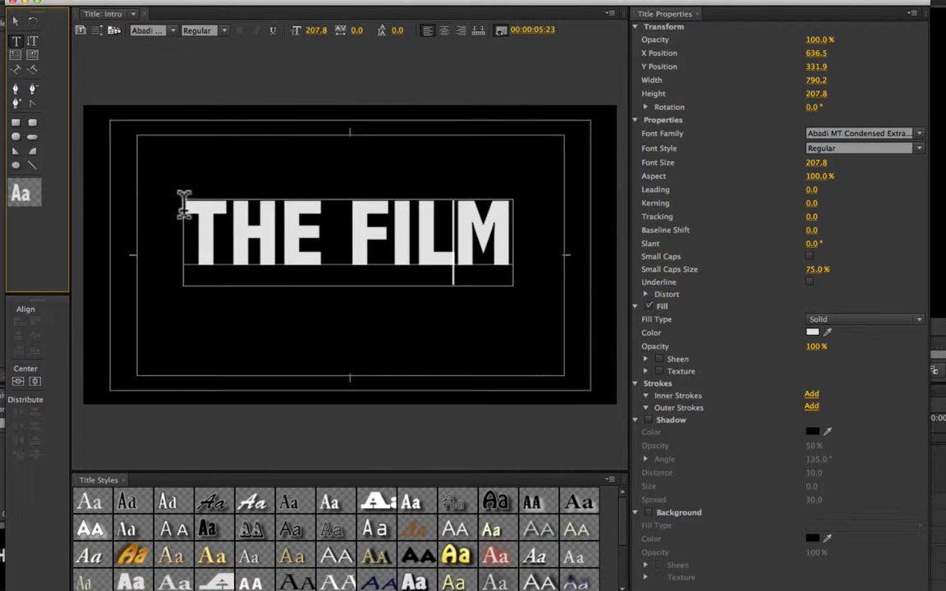
left_click_drag(190, 206, 534, 253)
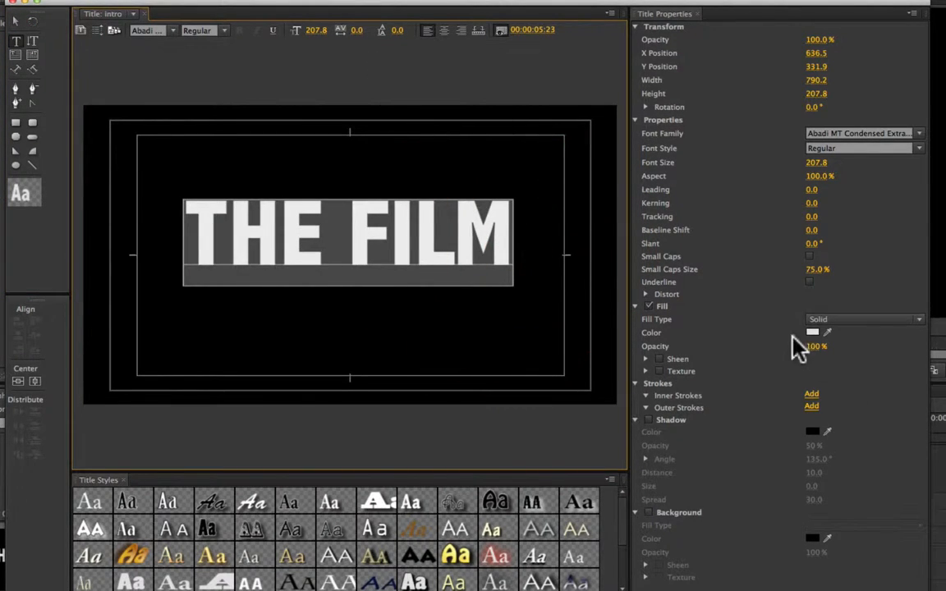
left_click(813, 334)
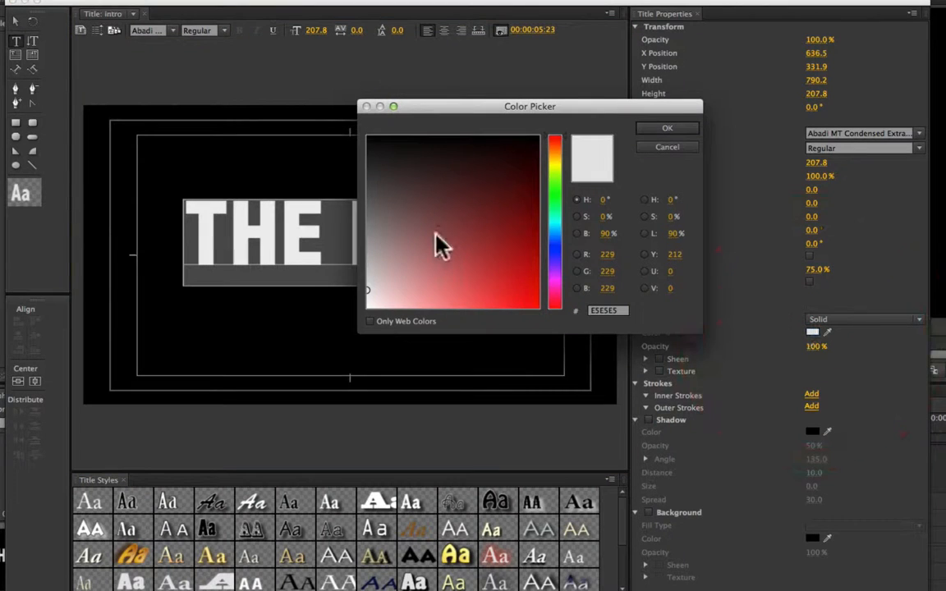
left_click(537, 299)
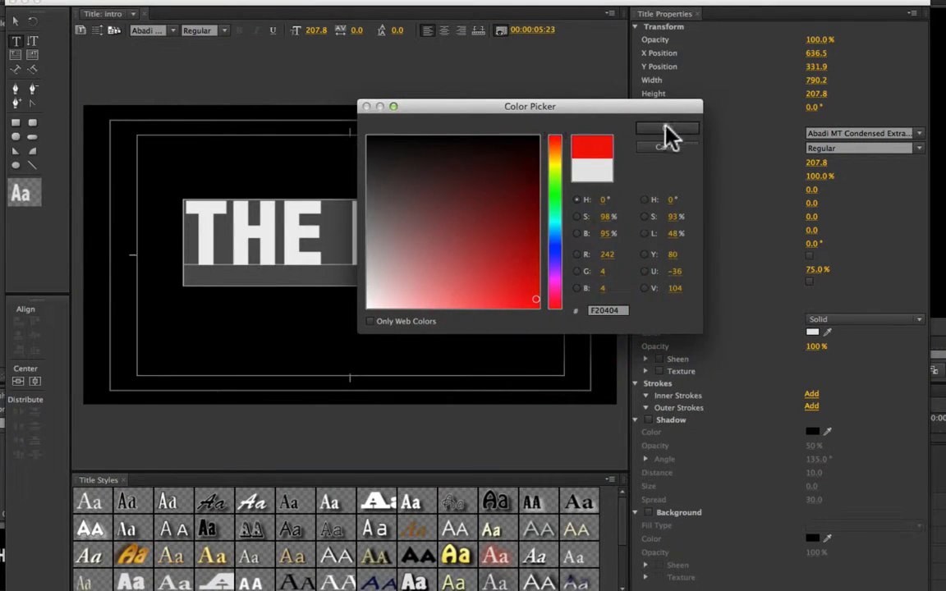
left_click(667, 129)
left_click(373, 218)
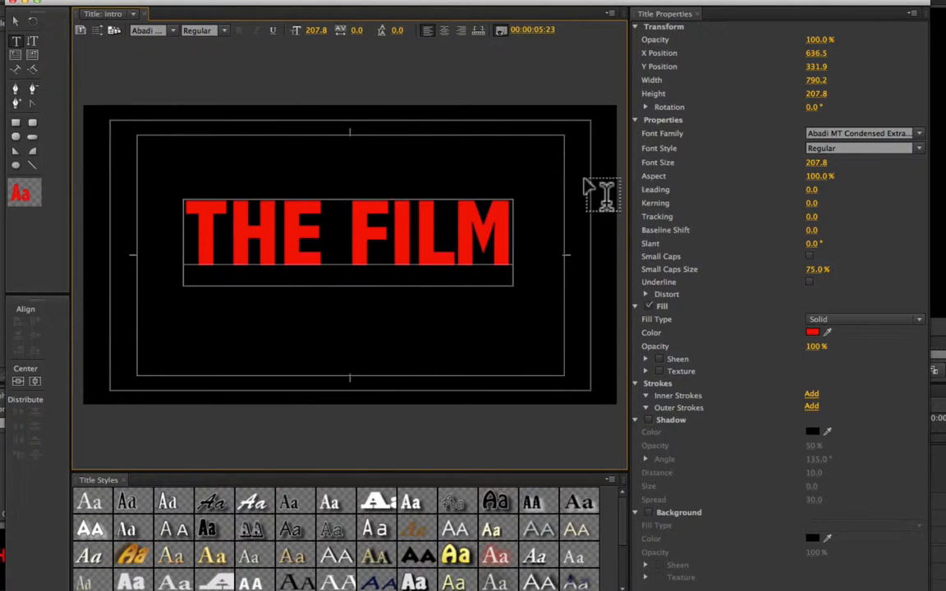
- Center the "THE FILM" text vertically and horizontally in the frame, and compare the canvas with background video hidden and shown
left_click(15, 21)
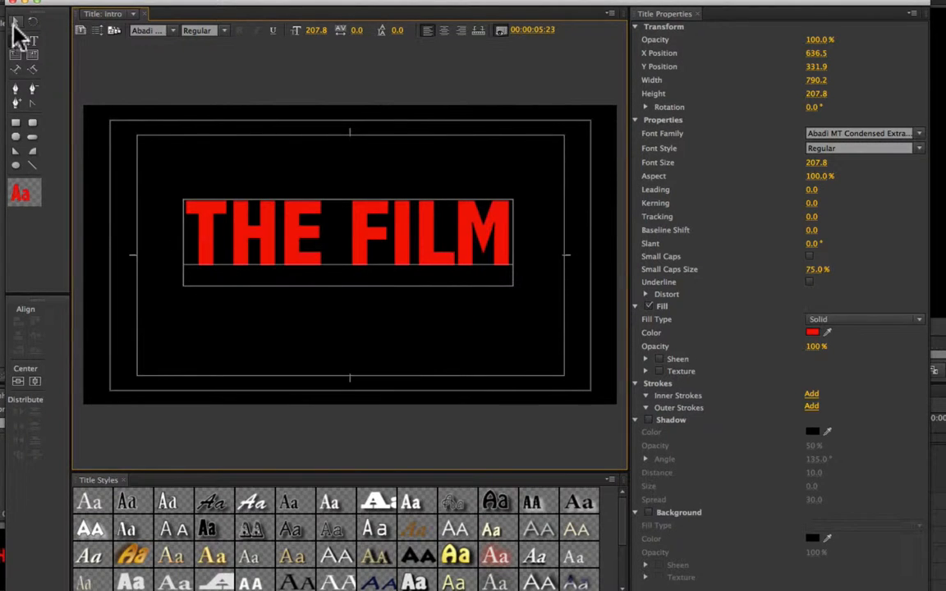
left_click(18, 382)
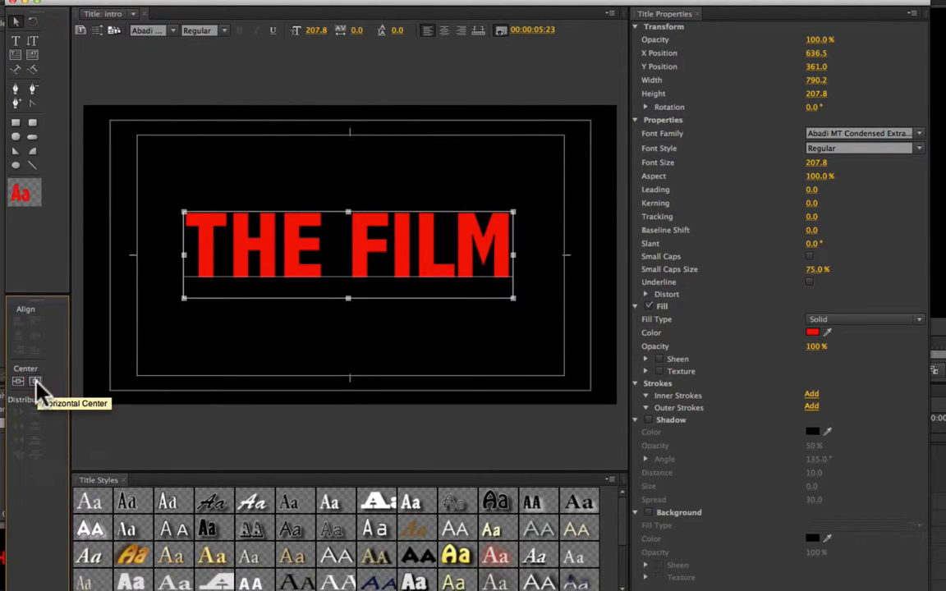
left_click(35, 382)
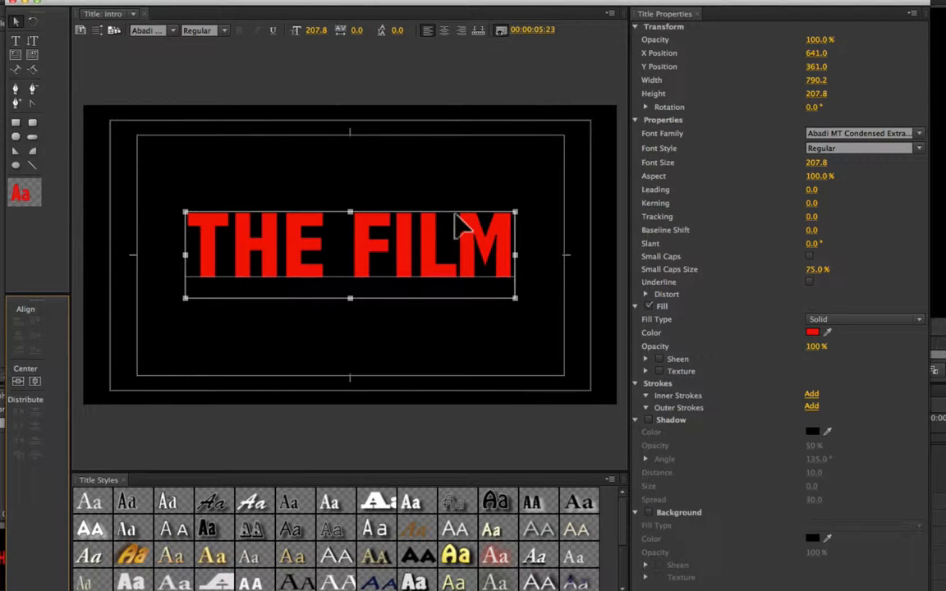
left_click(502, 32)
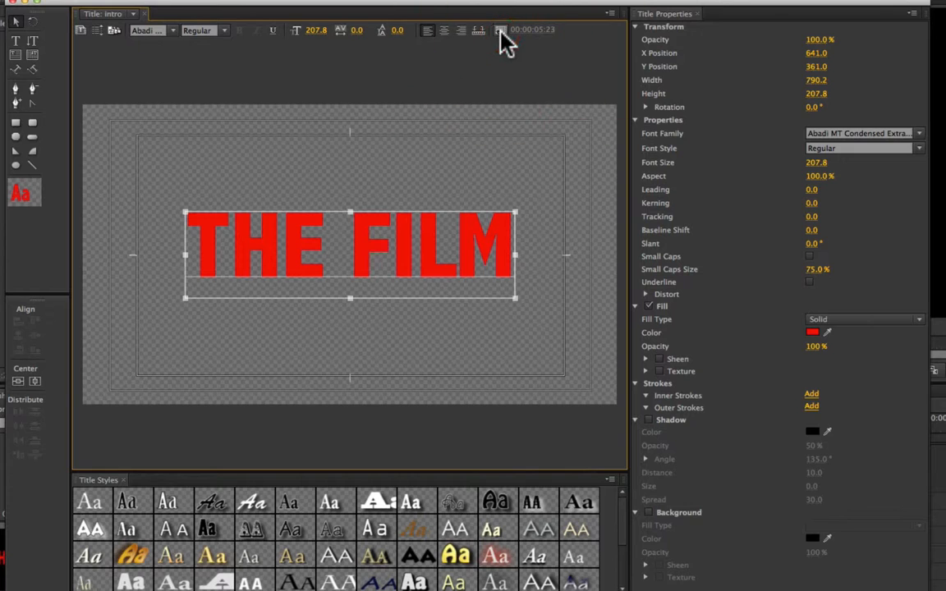
left_click(500, 30)
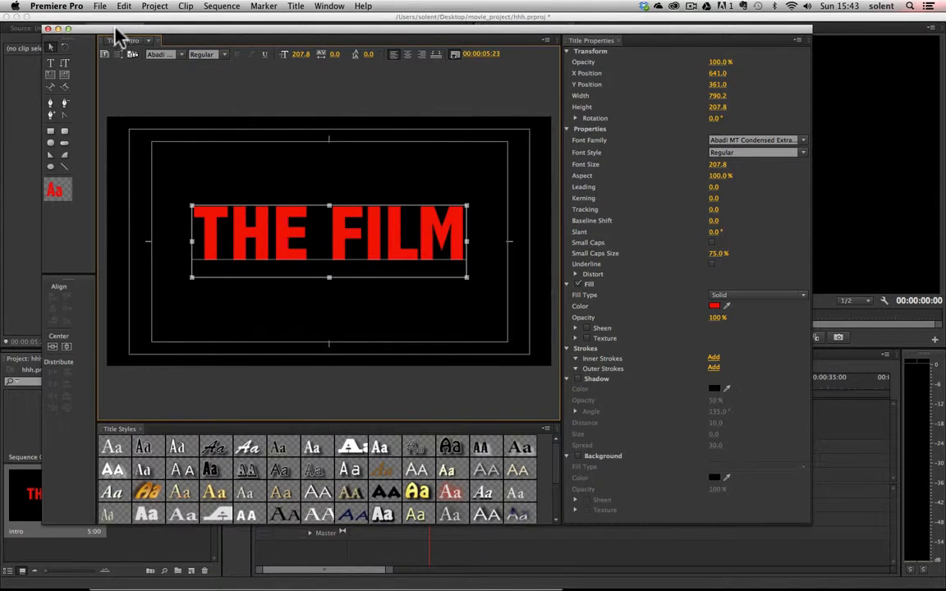
- Place the intro title at the start of Video 2 in the sequence and return the playhead to the beginning
left_click_drag(116, 33, 945, 116)
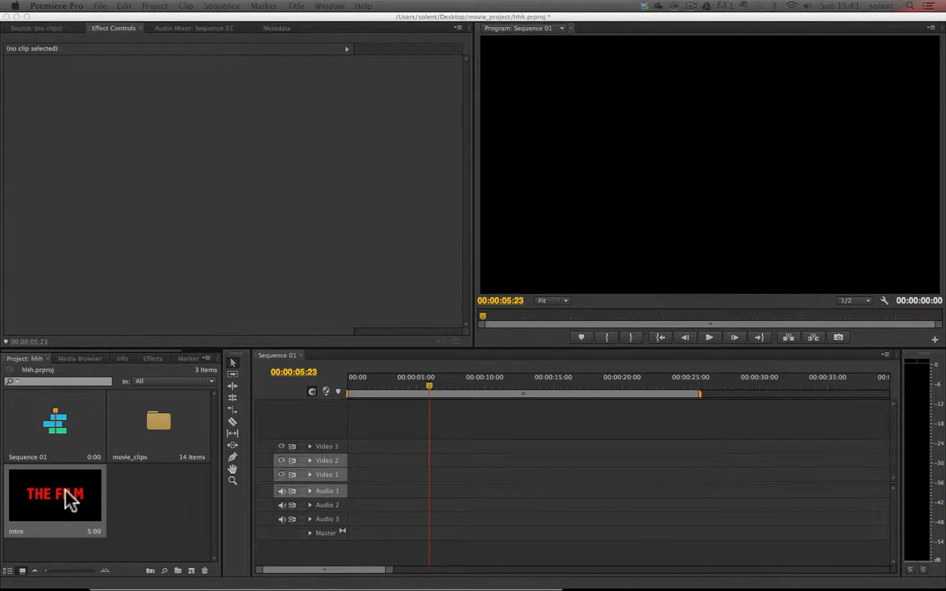
left_click_drag(66, 492, 350, 461)
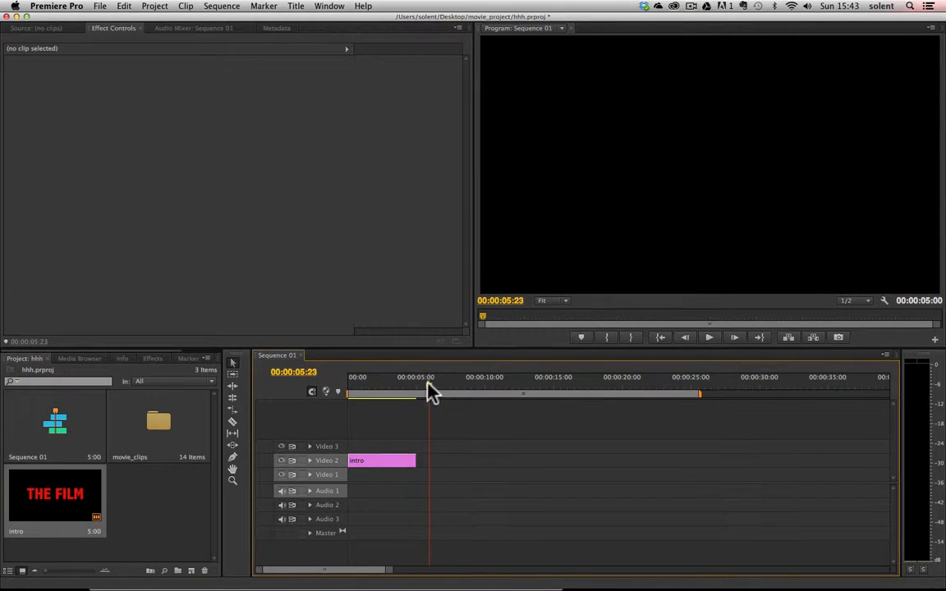
left_click_drag(428, 383, 345, 398)
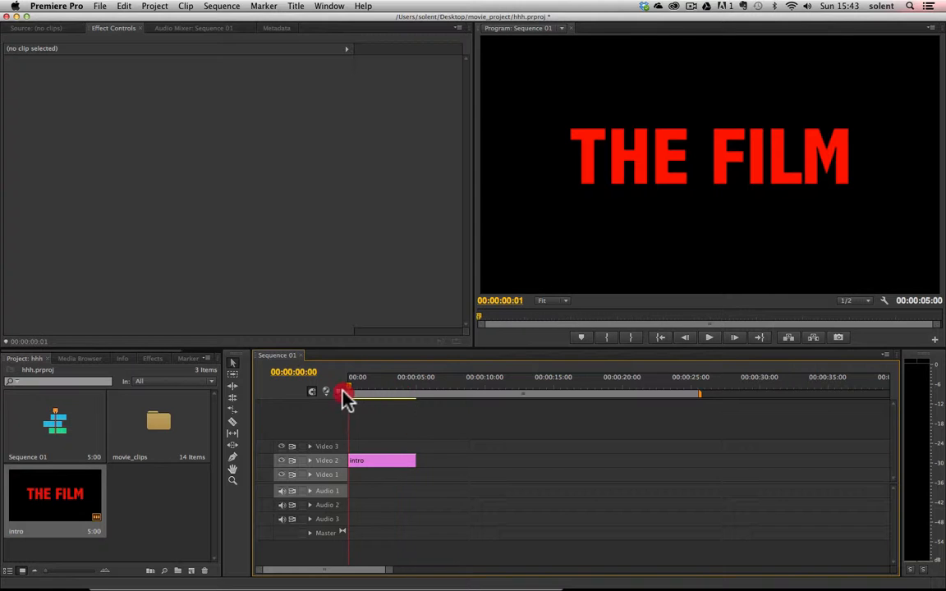
- Expand the Video 2 track and place vienna_prater_riesenrad_2_1280x720 from the movie_clips bin on Video 1 directly beneath intro
left_click(311, 462)
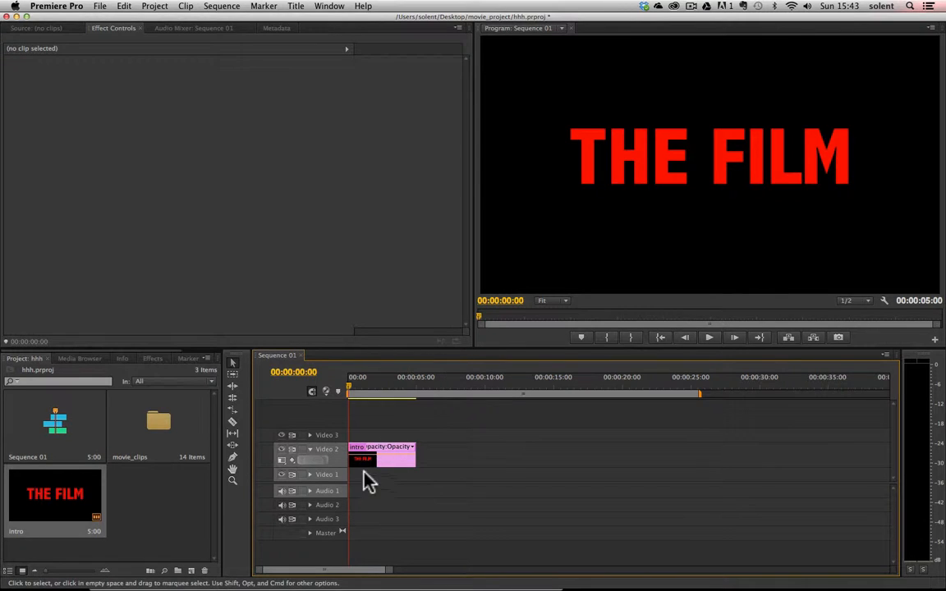
double_click(162, 422)
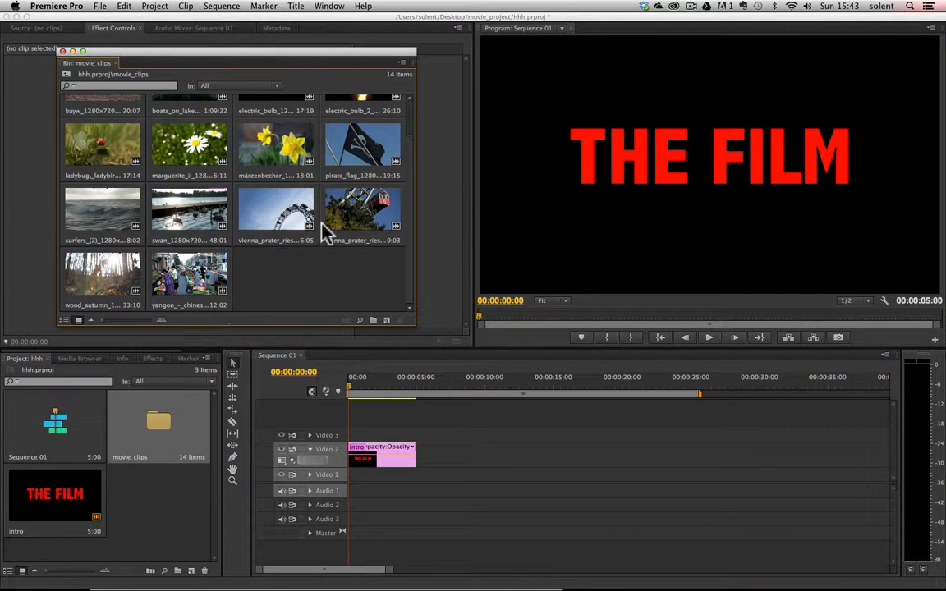
left_click_drag(331, 212, 345, 482)
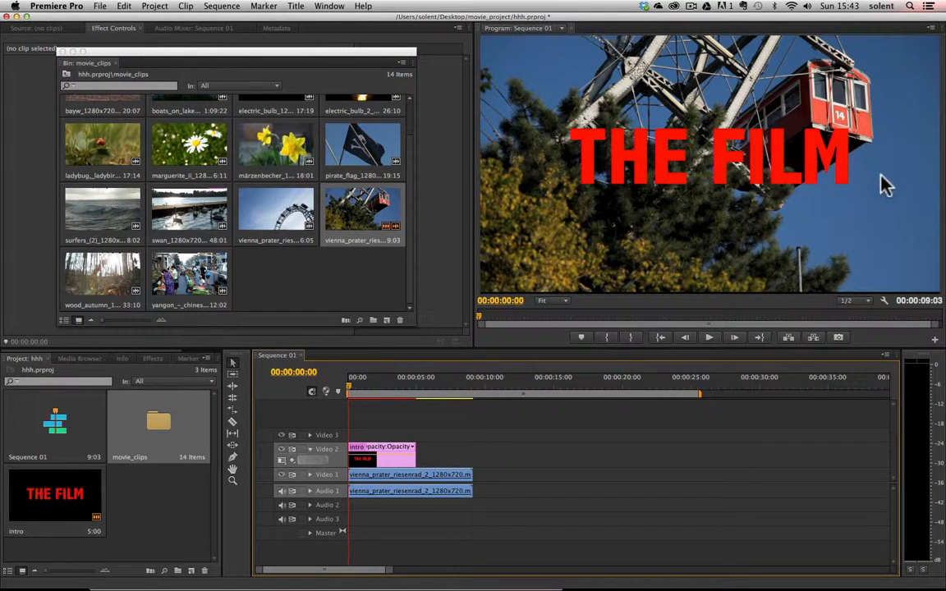
left_click(413, 449)
mouse_move(409, 472)
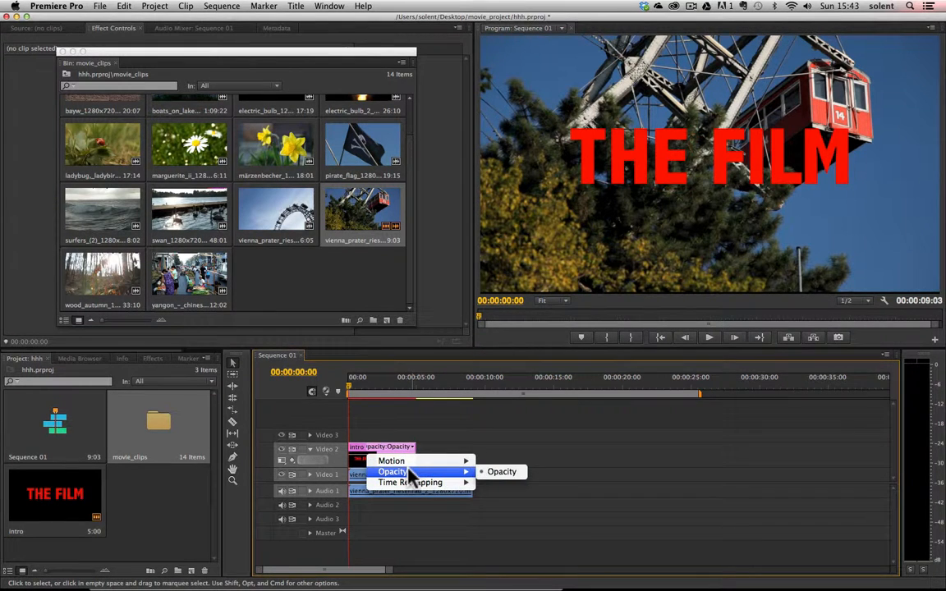
left_click(436, 251)
- Reopen the intro title, move "THE FILM" up to about X 629.7, Y 244.2, and close the title and movie_clips windows
double_click(72, 486)
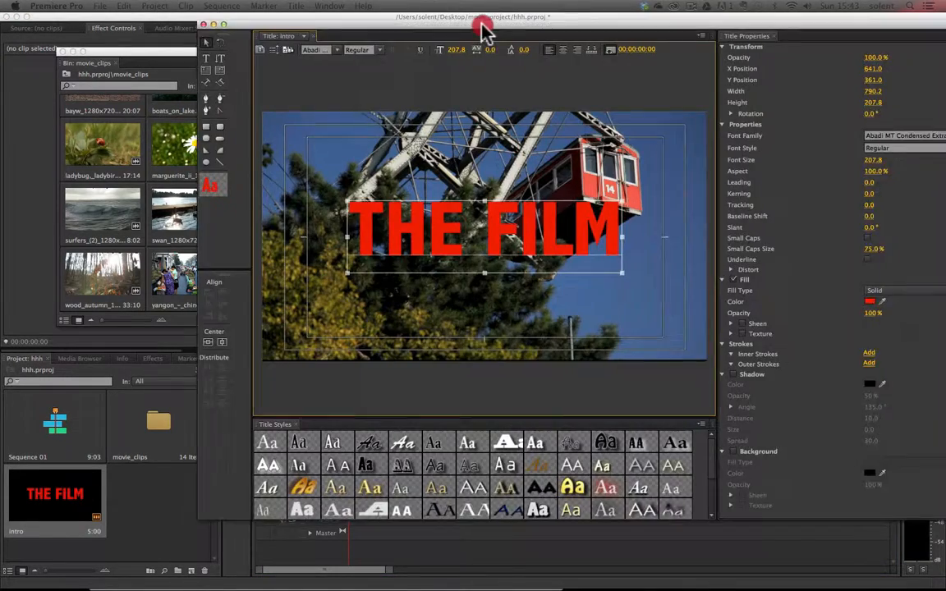
left_click_drag(482, 26, 370, 47)
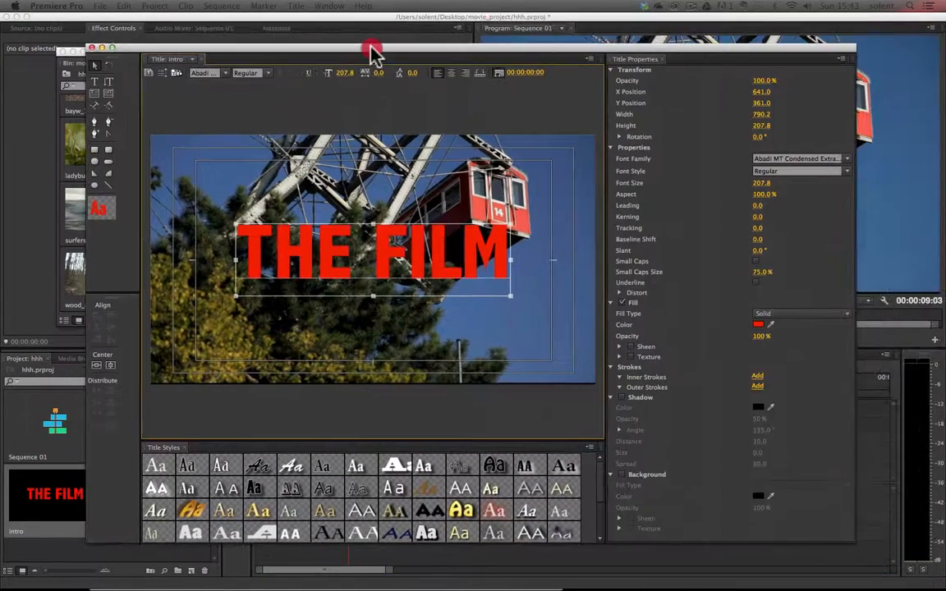
left_click_drag(385, 256, 382, 215)
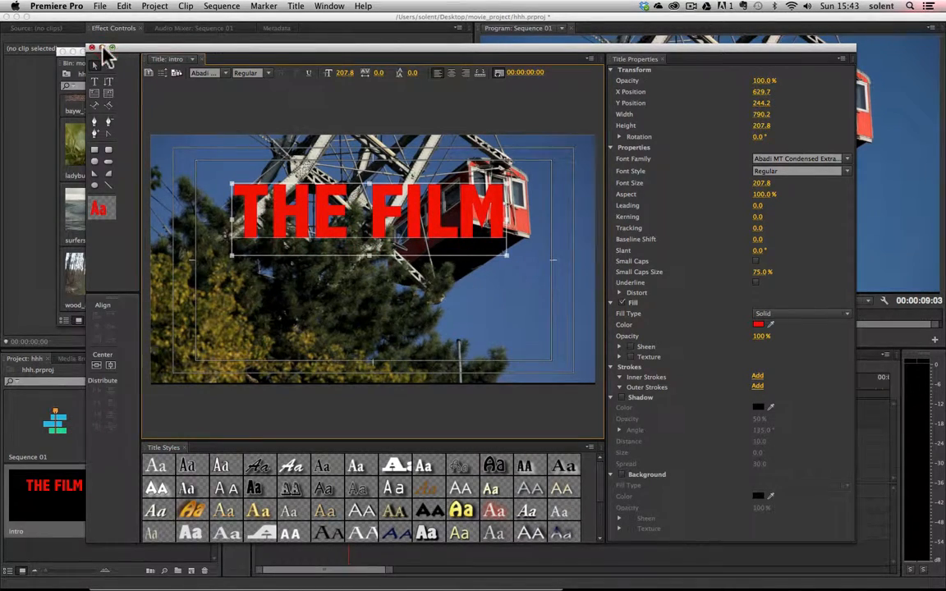
left_click(93, 47)
left_click(678, 216)
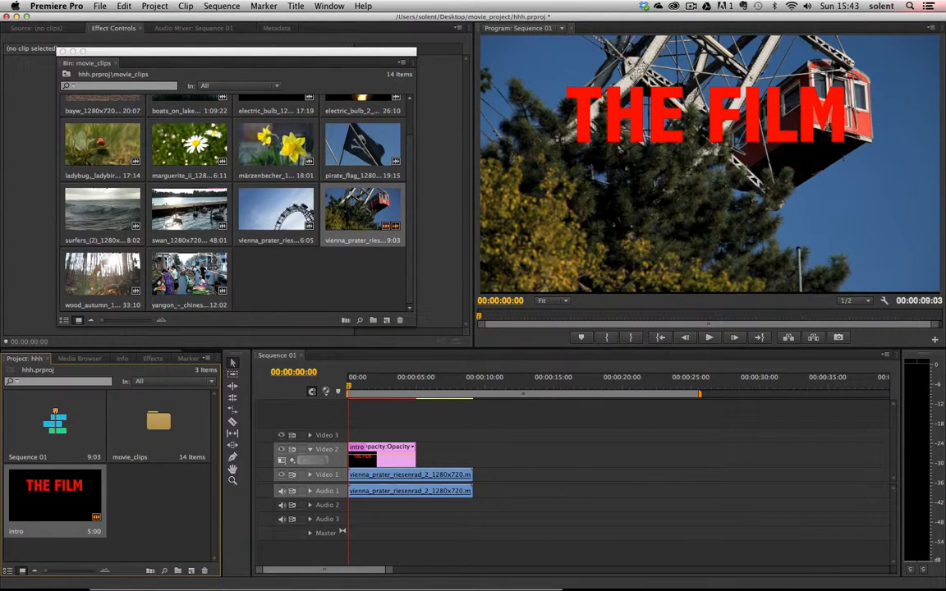
left_click(62, 51)
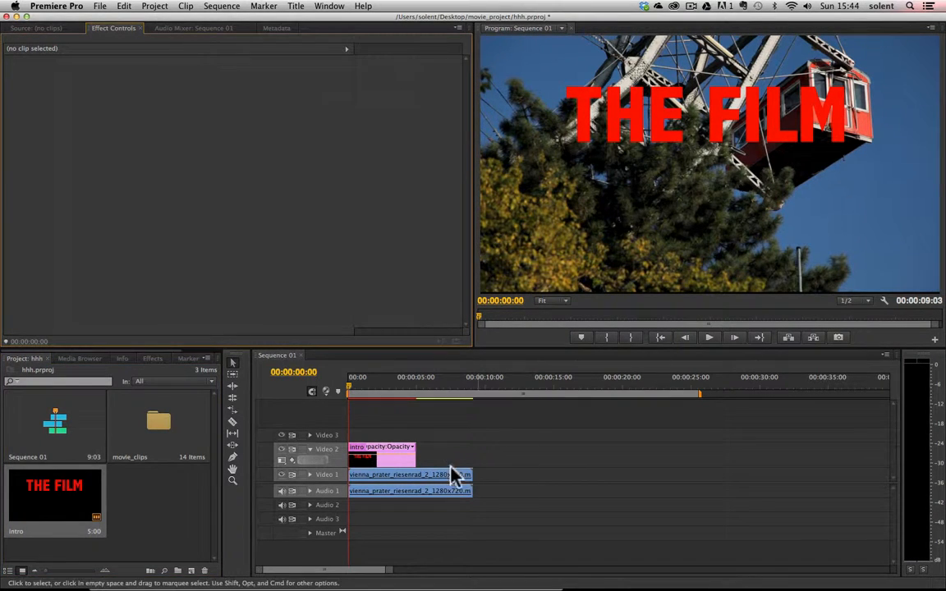
- Extend the intro clip to match the vienna_prater clip's length, and arrange both back to back on Video 1 with intro first
left_click_drag(415, 454, 473, 454)
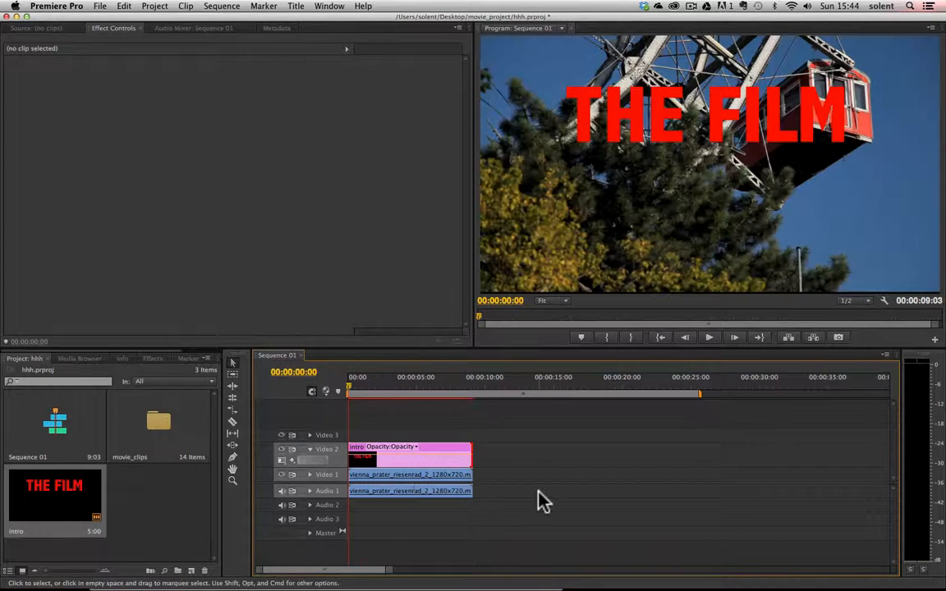
left_click(435, 476)
left_click(433, 492, "shift")
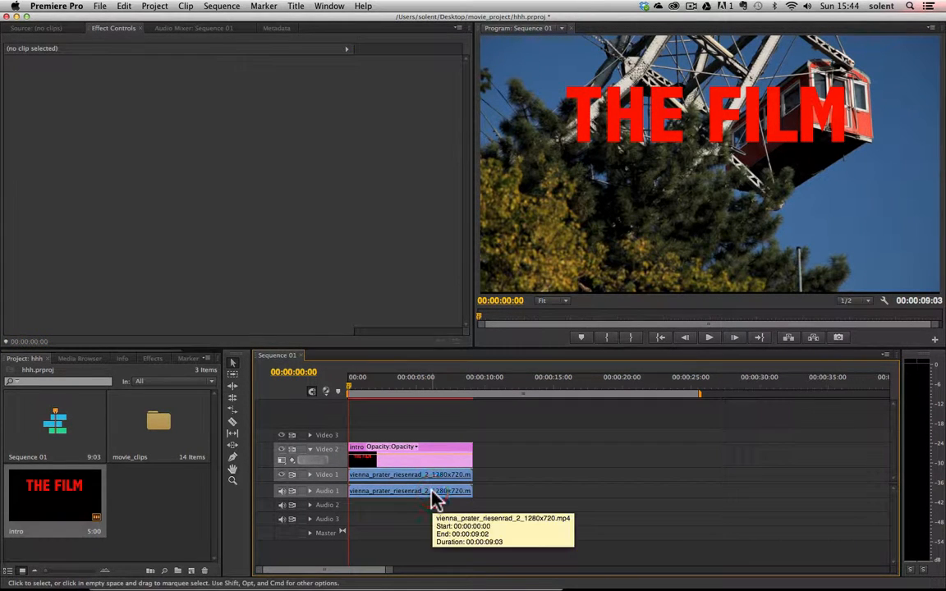
left_click(417, 474, "shift")
left_click_drag(419, 476, 578, 491)
left_click_drag(455, 457, 432, 478)
left_click_drag(541, 481, 511, 487)
- Apply the Dip to Black video transition at the cut between intro and the vienna_prater clip
left_click(152, 359)
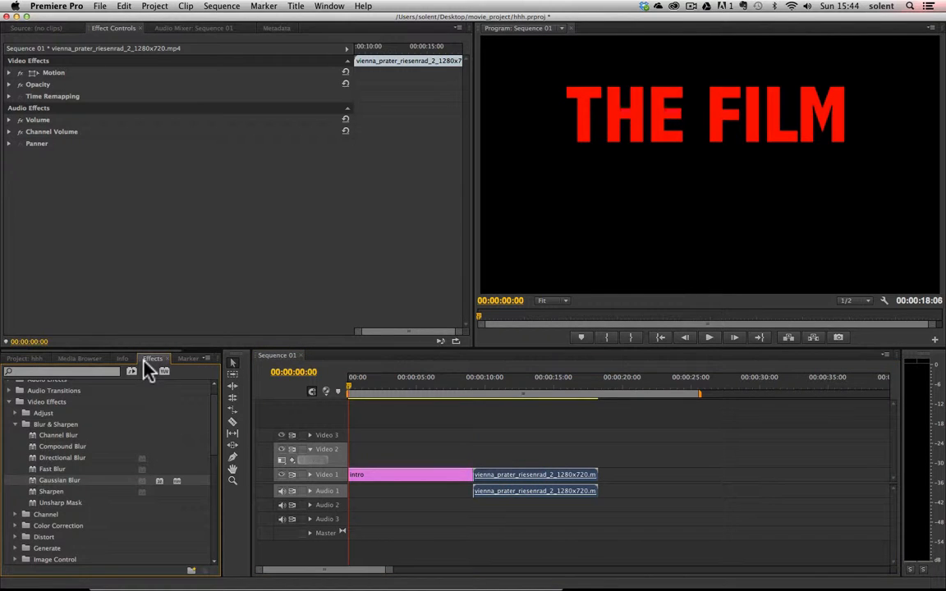
left_click(10, 424)
left_click(9, 403)
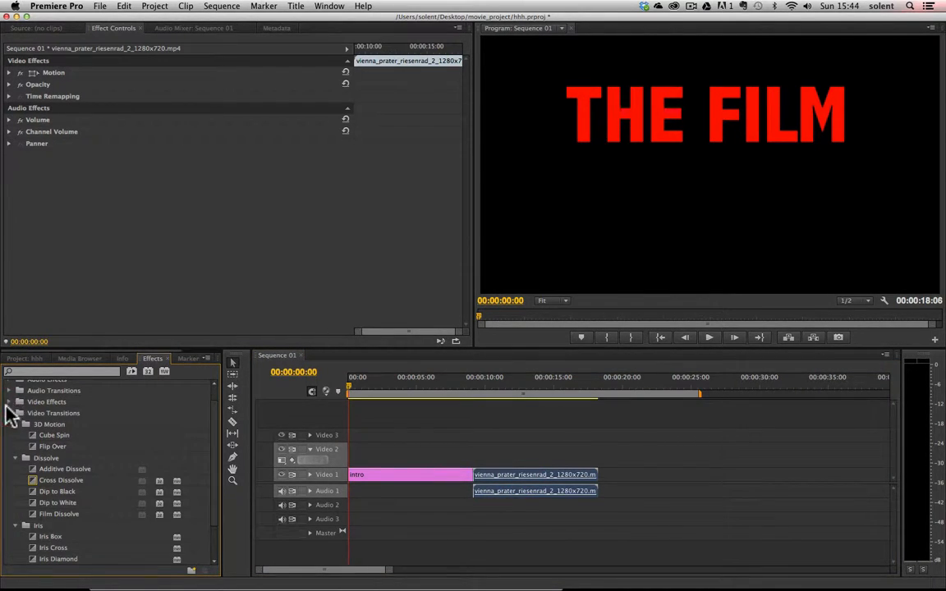
left_click(9, 413)
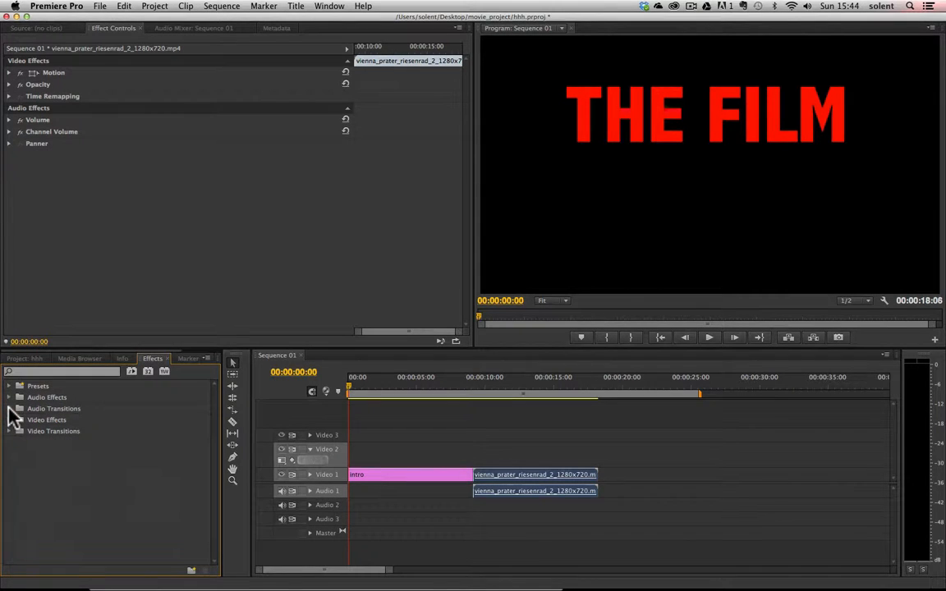
left_click(11, 431)
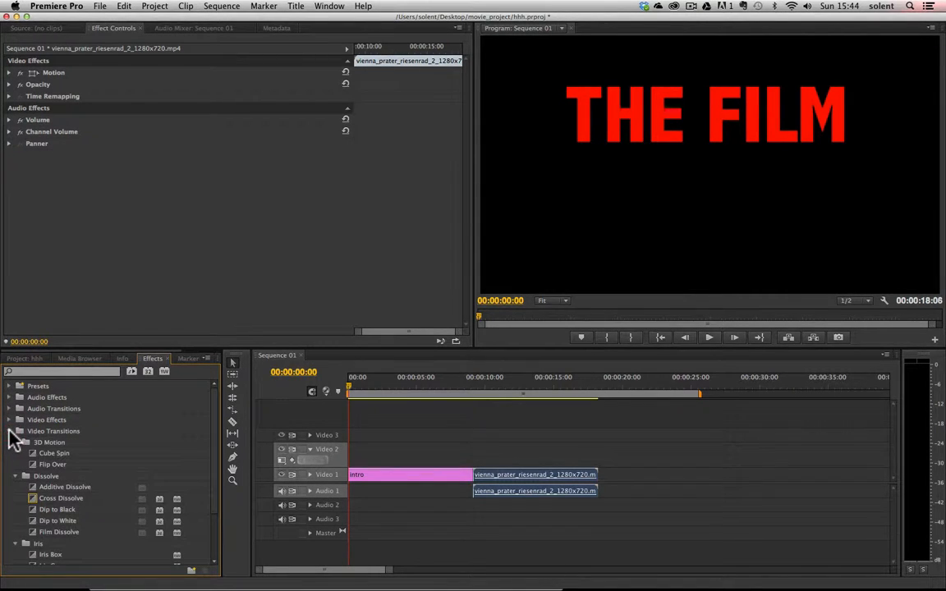
left_click_drag(47, 512, 475, 476)
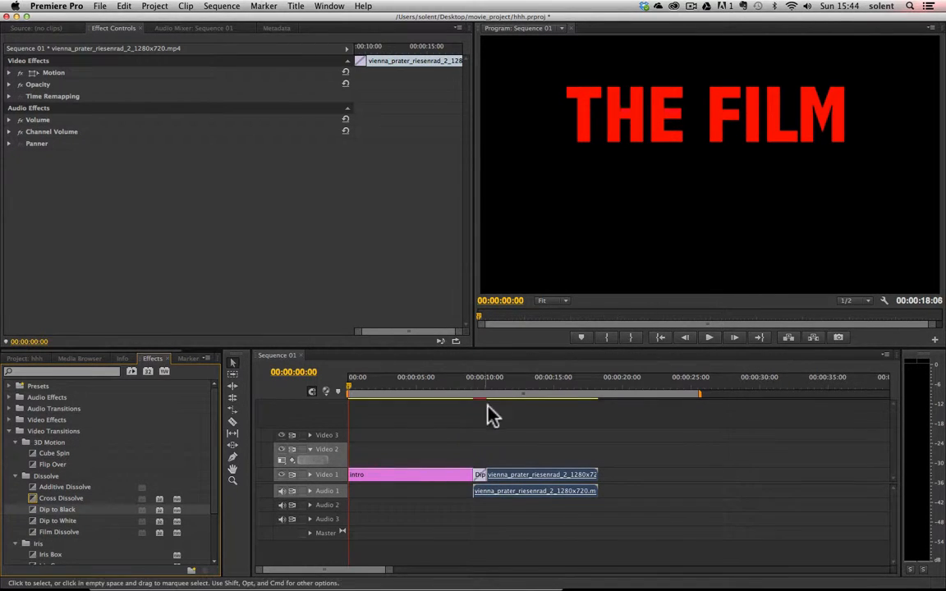
- Play the sequence from just before the Dip to Black transition to preview it, and undo the transition
left_click_drag(351, 394, 460, 398)
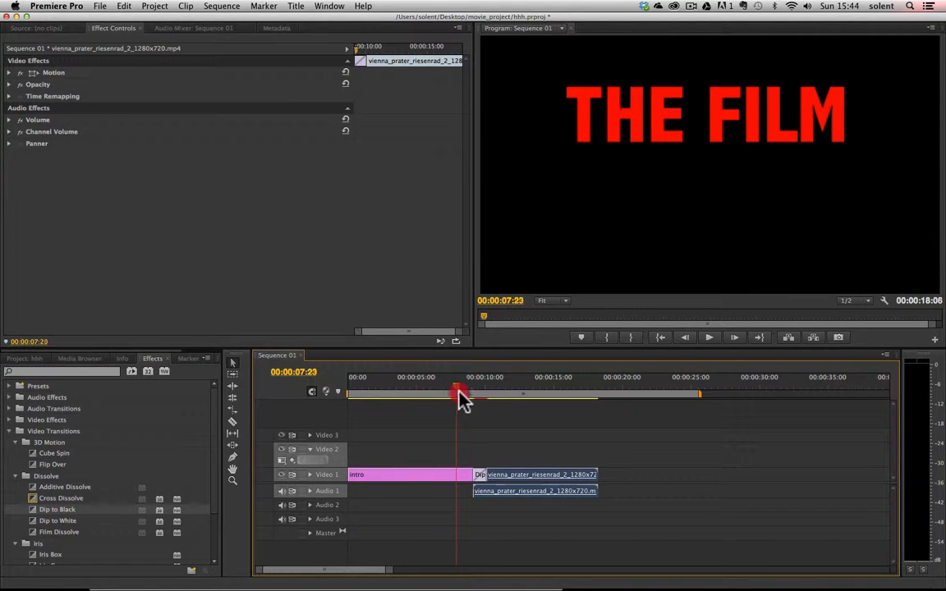
key("space")
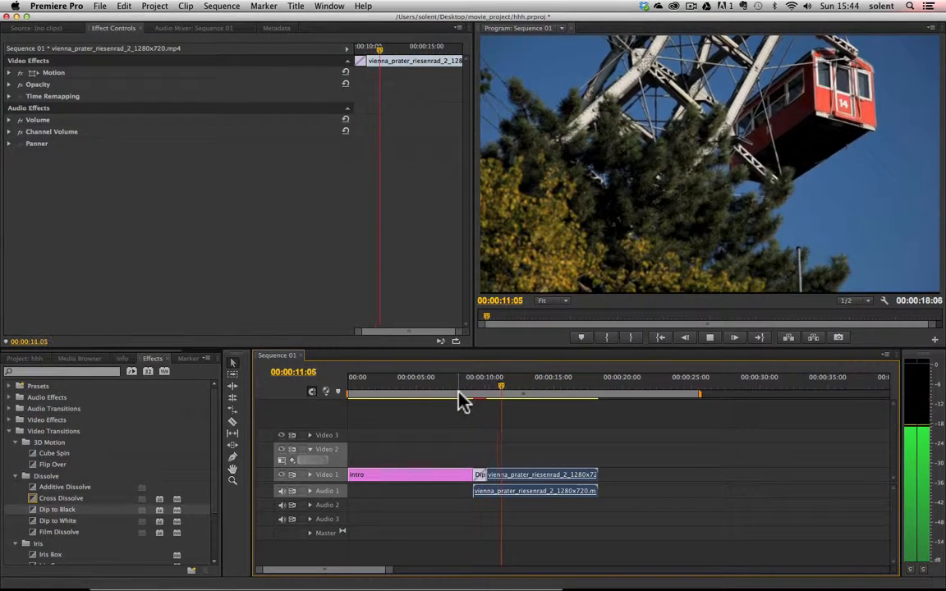
key("space")
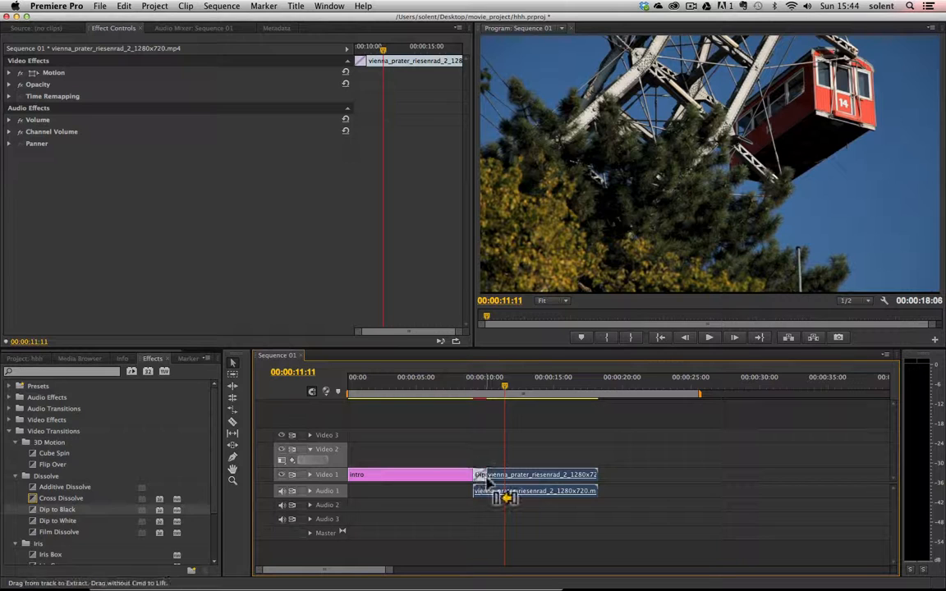
key("super+z")
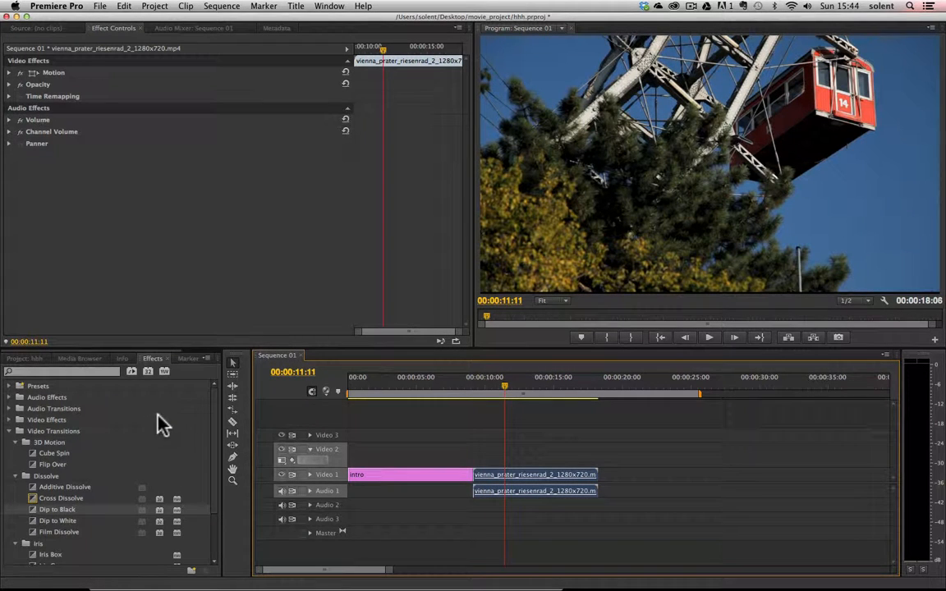
- Reopen the intro title from the project for editing and move its window aside to uncover the timeline
left_click(24, 359)
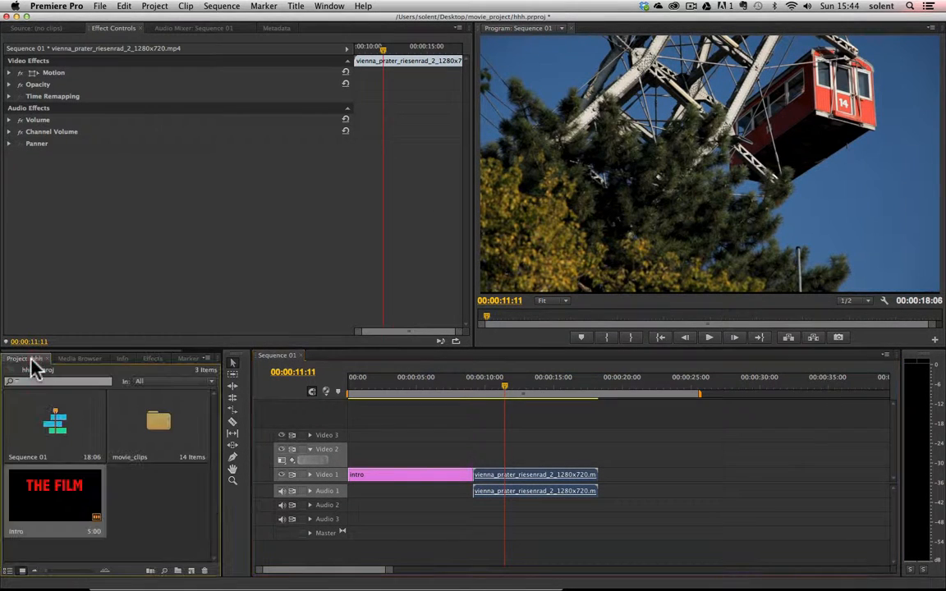
double_click(86, 493)
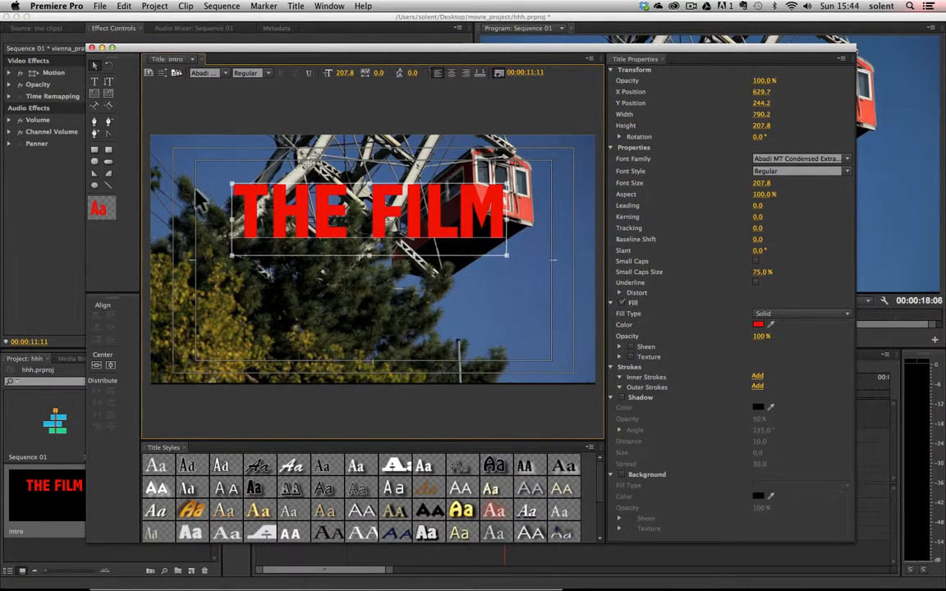
left_click_drag(329, 60, 600, 152)
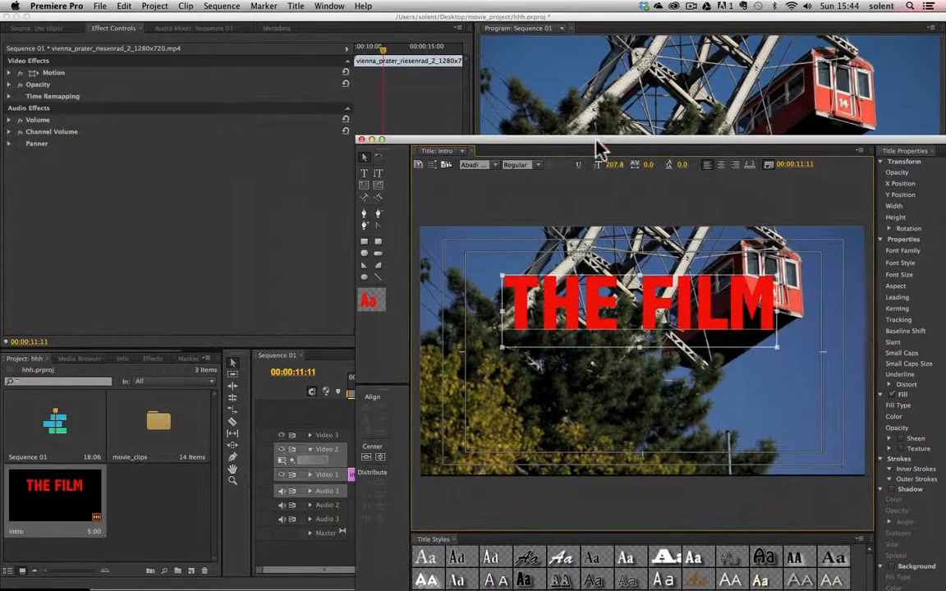
left_click(350, 462)
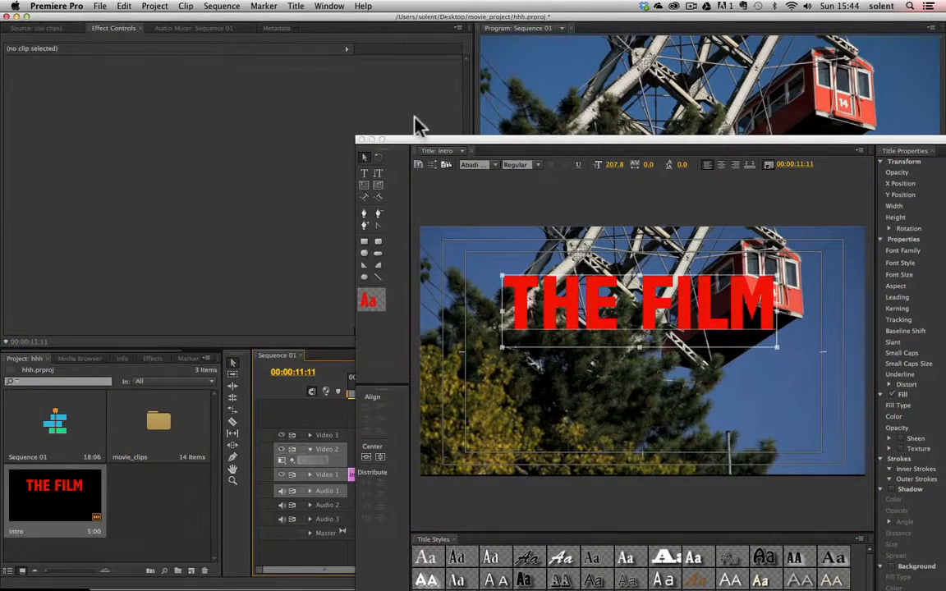
left_click_drag(432, 143, 598, 140)
- Delete the vienna_prater clip from the sequence and move the playhead to the start of the intro clip
left_click(526, 484)
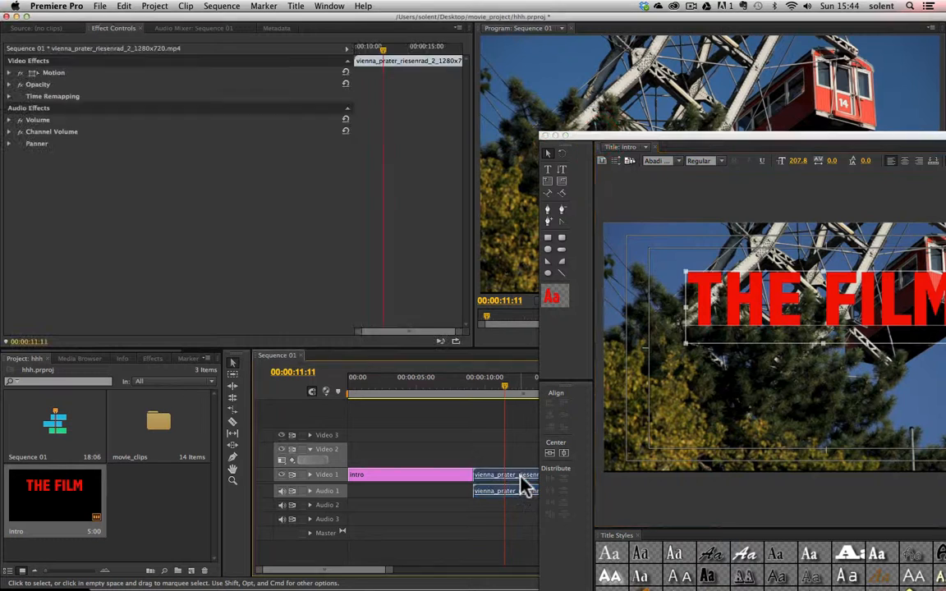
key("Delete")
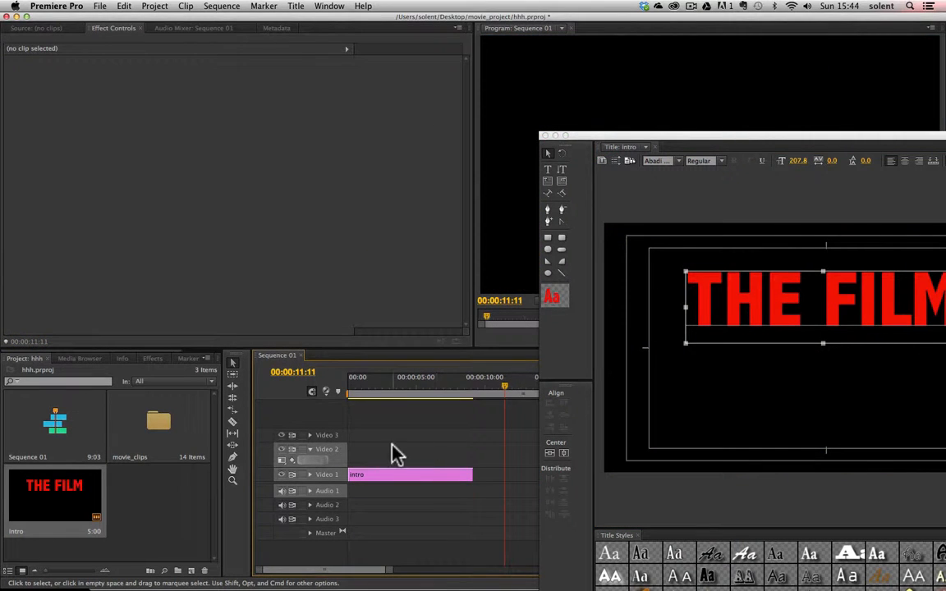
left_click(351, 383)
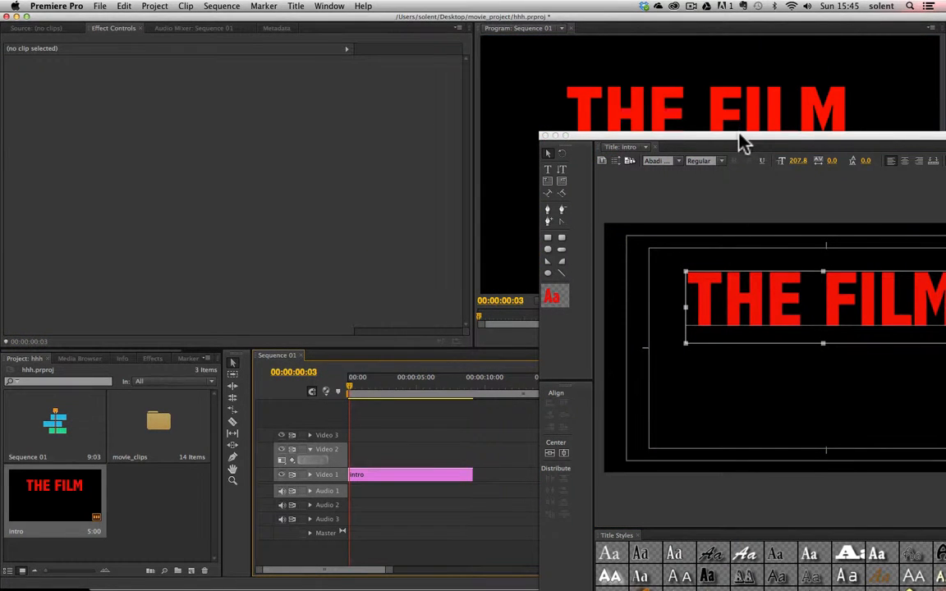
- Change the intro title's type to Roll with Start Off Screen enabled, and close the title window
left_click_drag(743, 144, 258, 64)
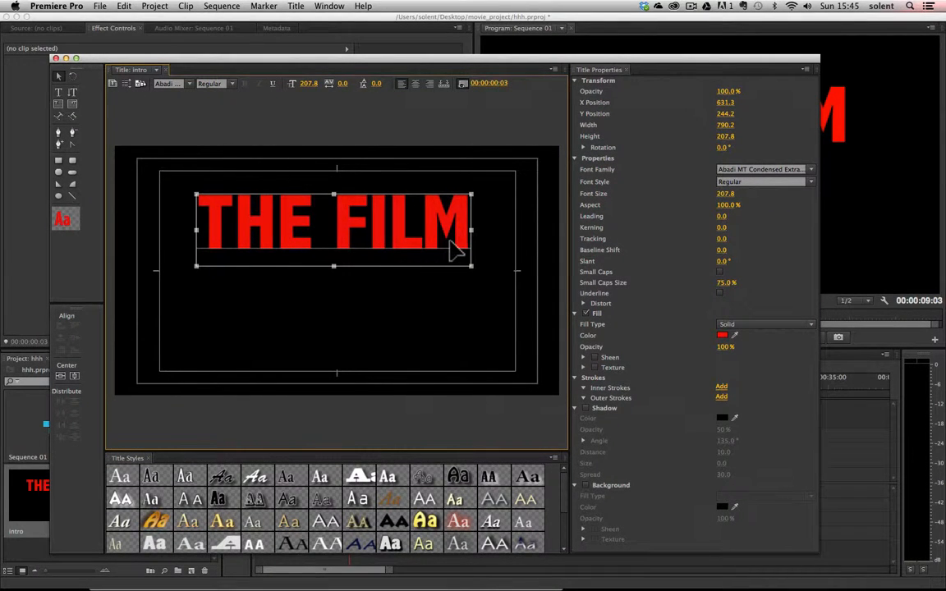
left_click(128, 85)
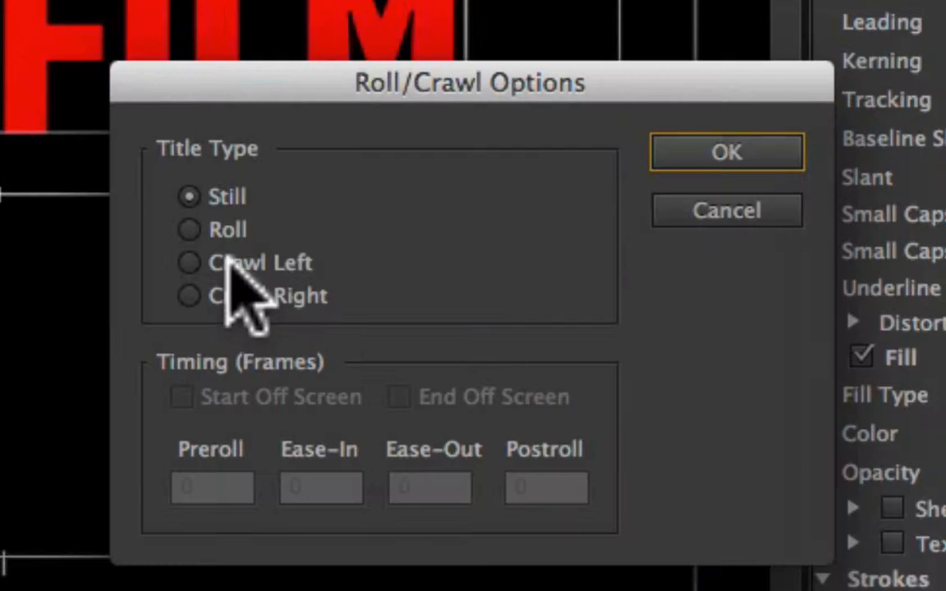
left_click(189, 231)
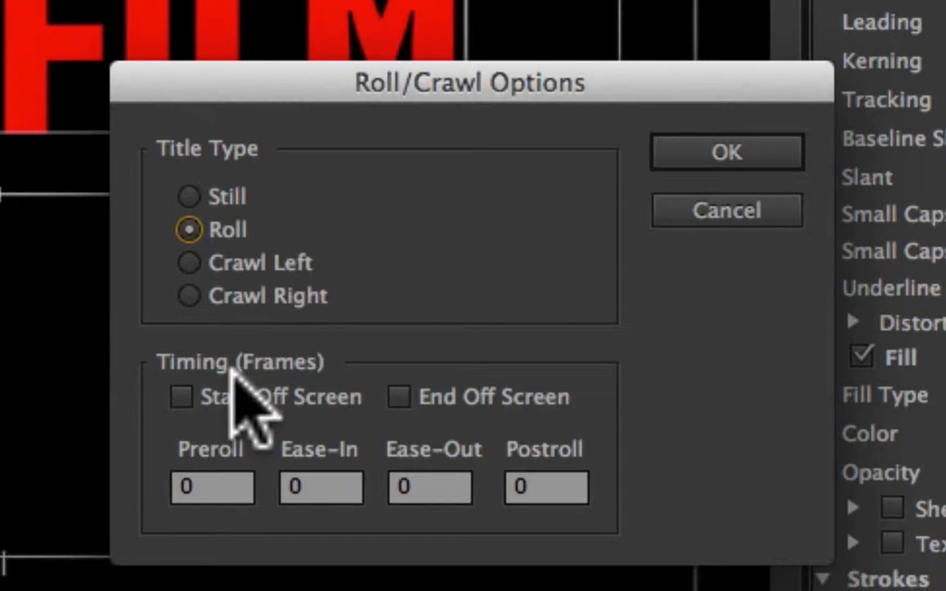
left_click(183, 397)
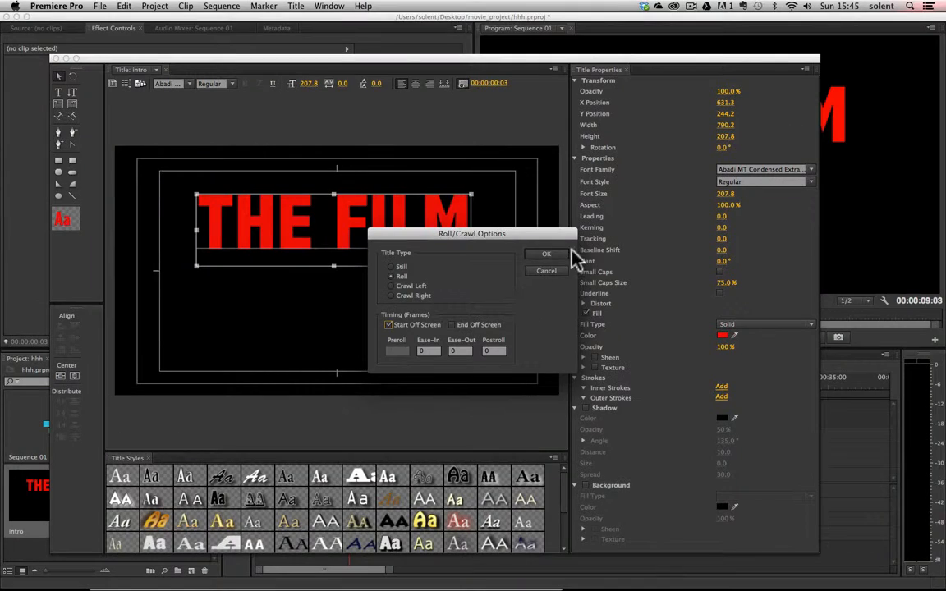
left_click(562, 259)
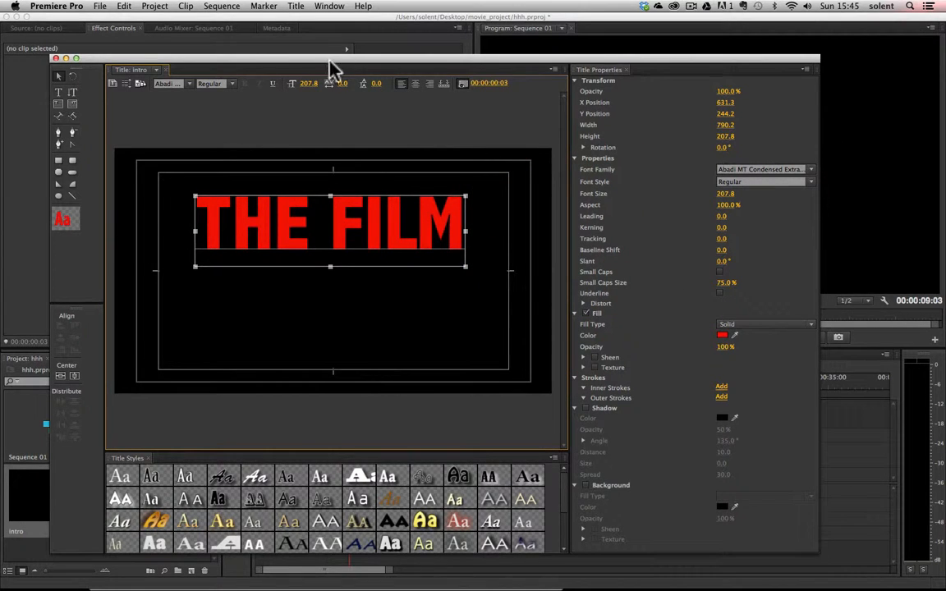
left_click_drag(298, 56, 945, 153)
key("super+w")
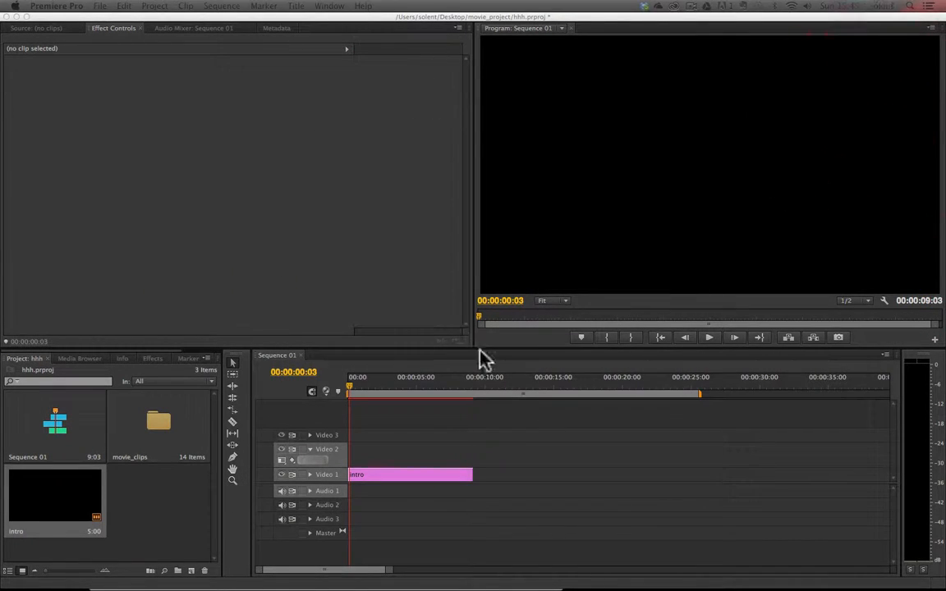
- Render the sequence and play the rolling intro clip to preview its movement
left_click(434, 481)
key("Return")
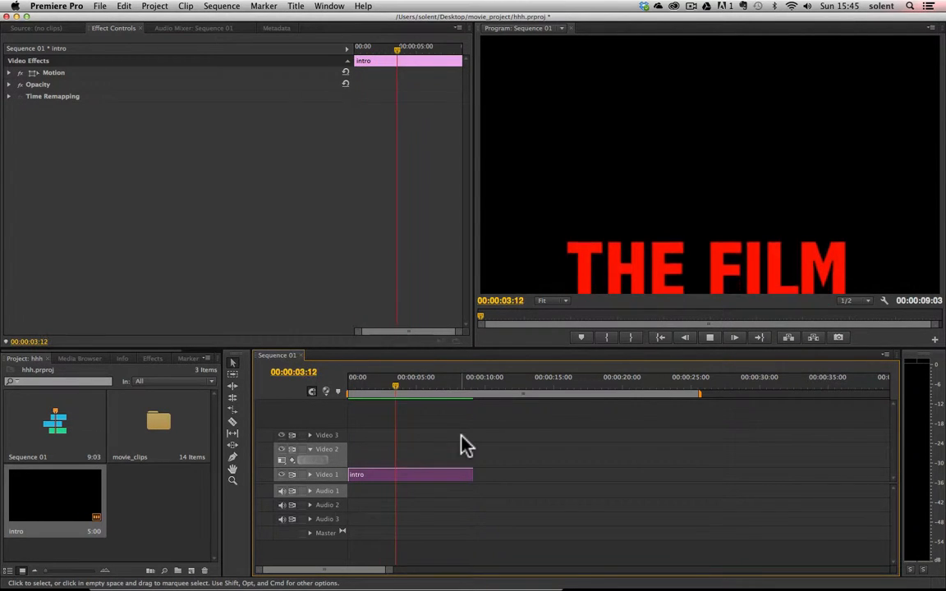
left_click(711, 340)
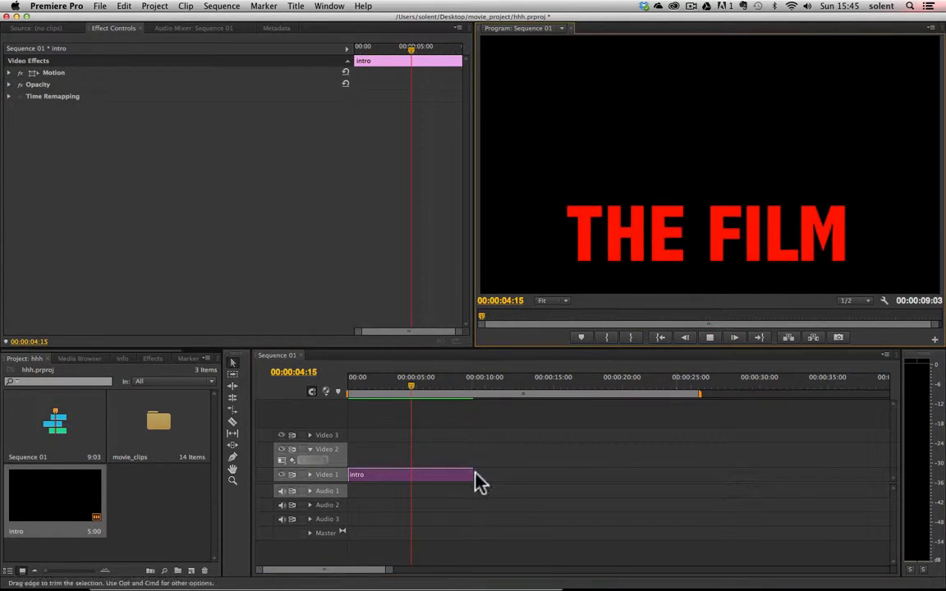
- Shorten the intro clip to end at about 00:00:03:17, then render and play the sequence from the start
left_click_drag(468, 474, 396, 475)
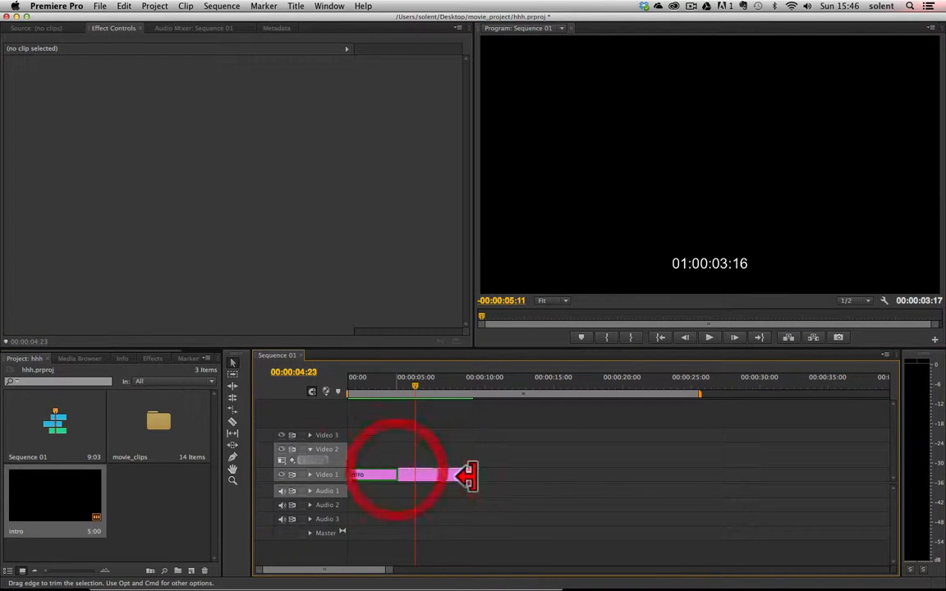
left_click_drag(416, 390, 321, 398)
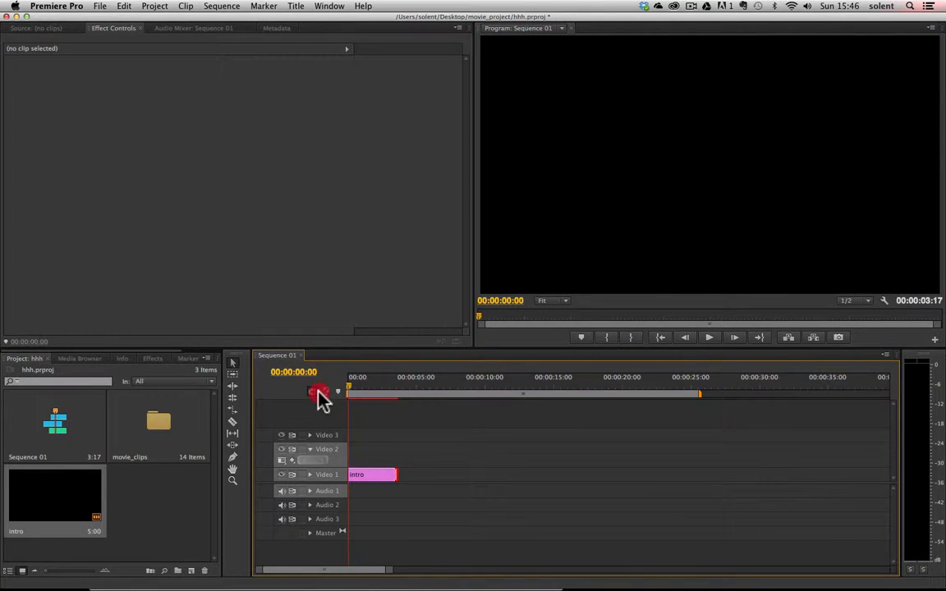
key("space")
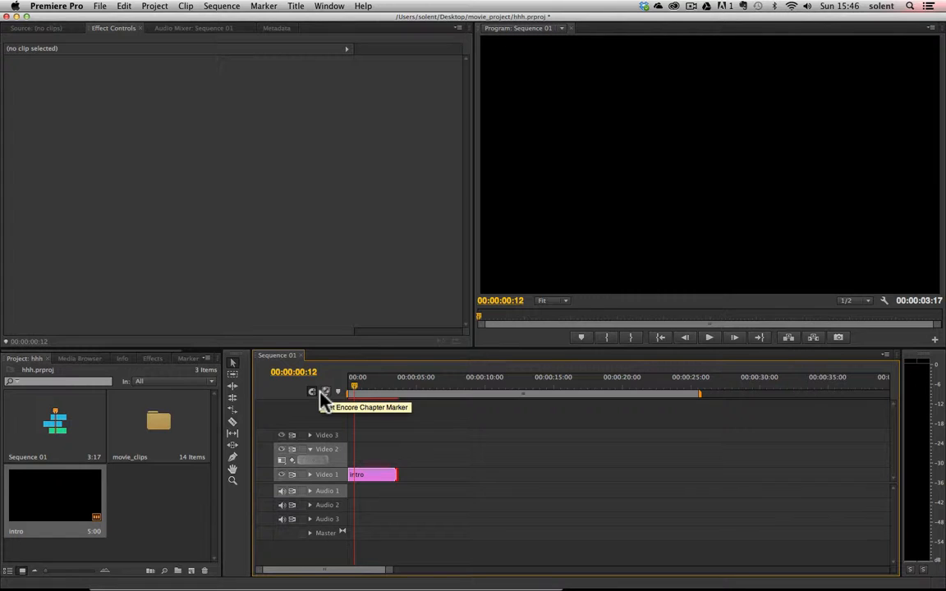
key("space")
key("Return")
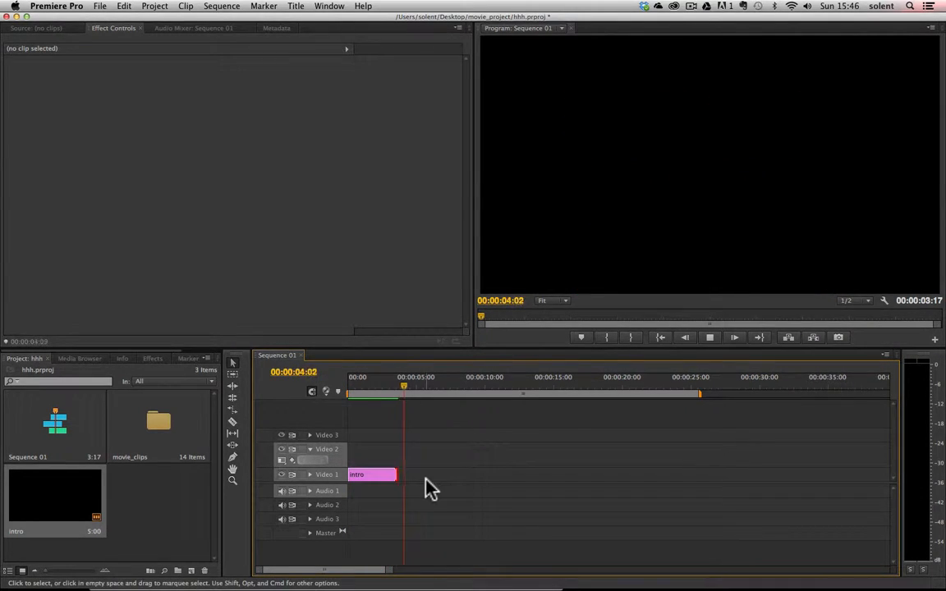
left_click(711, 338)
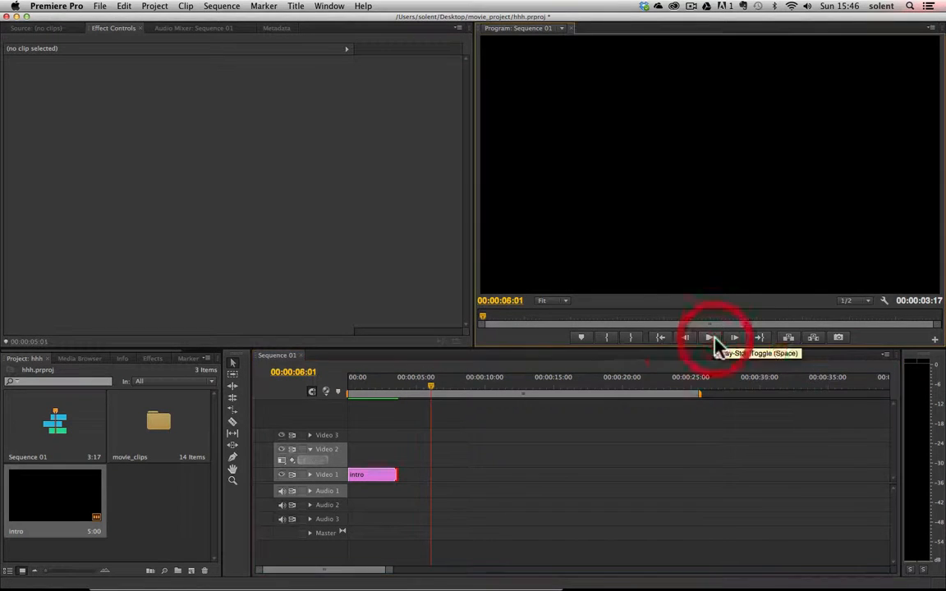
- Reopen the intro title, enable End Off Screen in its roll options, and close the title window
left_click(854, 85)
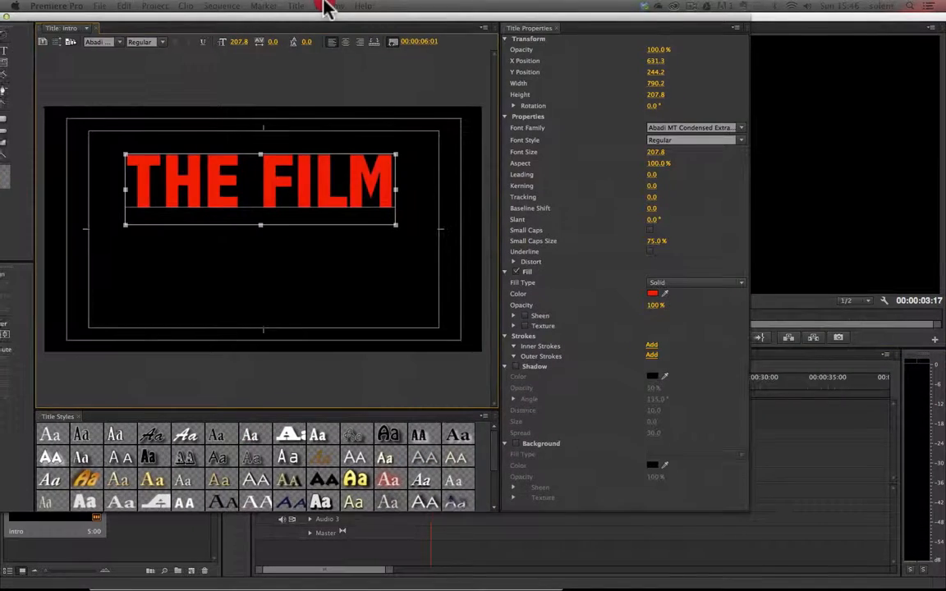
left_click(413, 49)
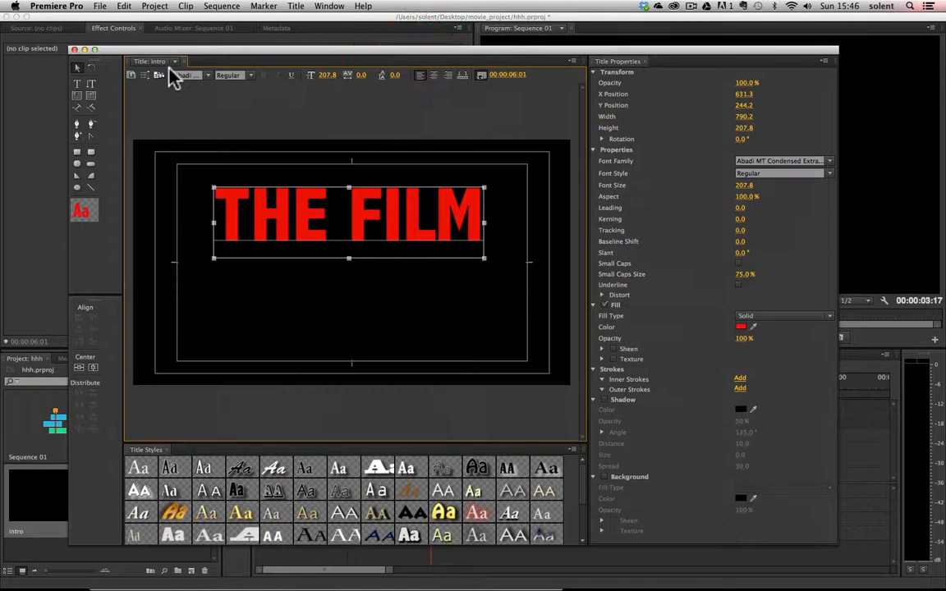
left_click(146, 77)
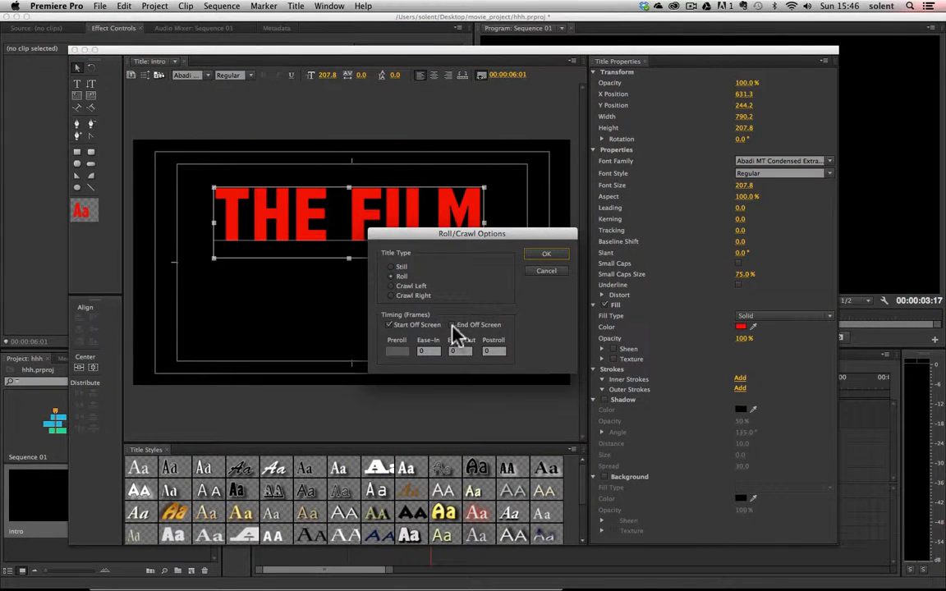
left_click(452, 325)
left_click(546, 254)
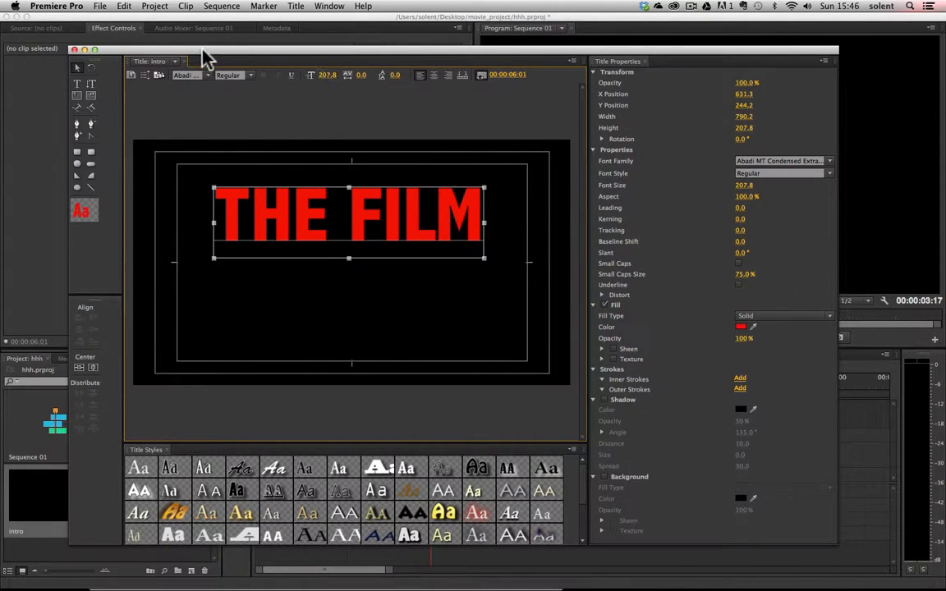
left_click(74, 50)
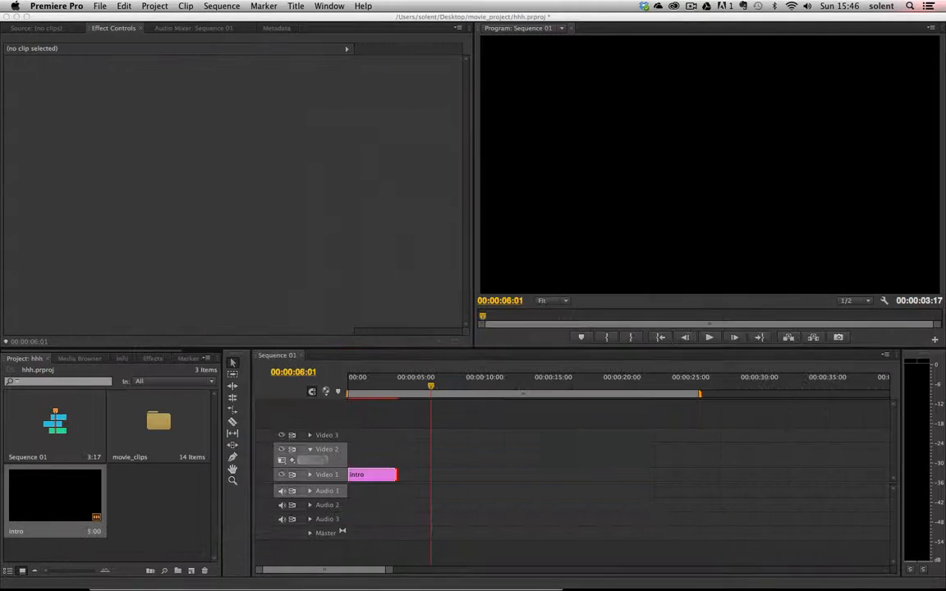
- Render the updated intro clip and play it through to check the roll on and off screen
left_click(359, 476)
key("Return")
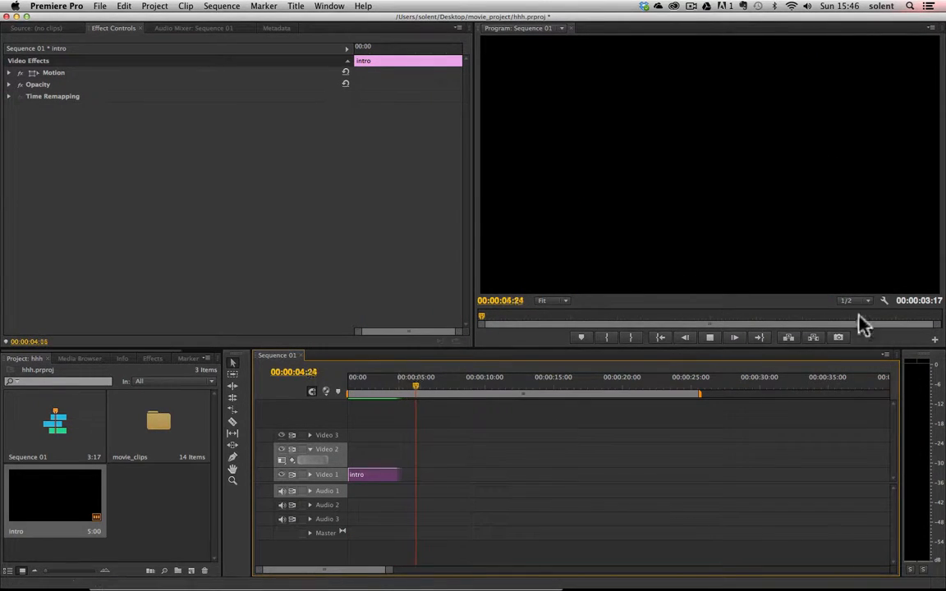
key("Return")
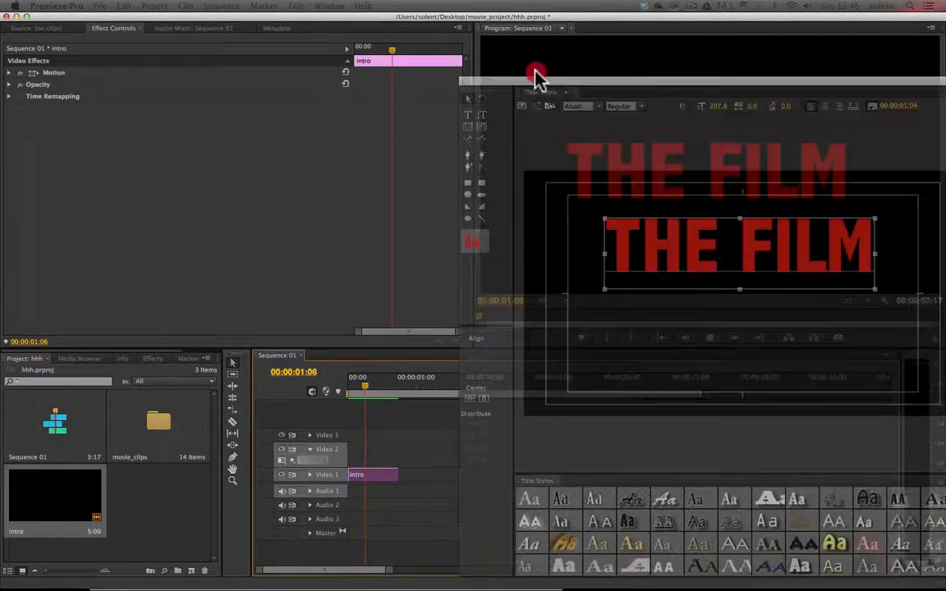
- Reopen the intro title for editing and copy its whole THE FILM text
left_click_drag(535, 72, 218, 52)
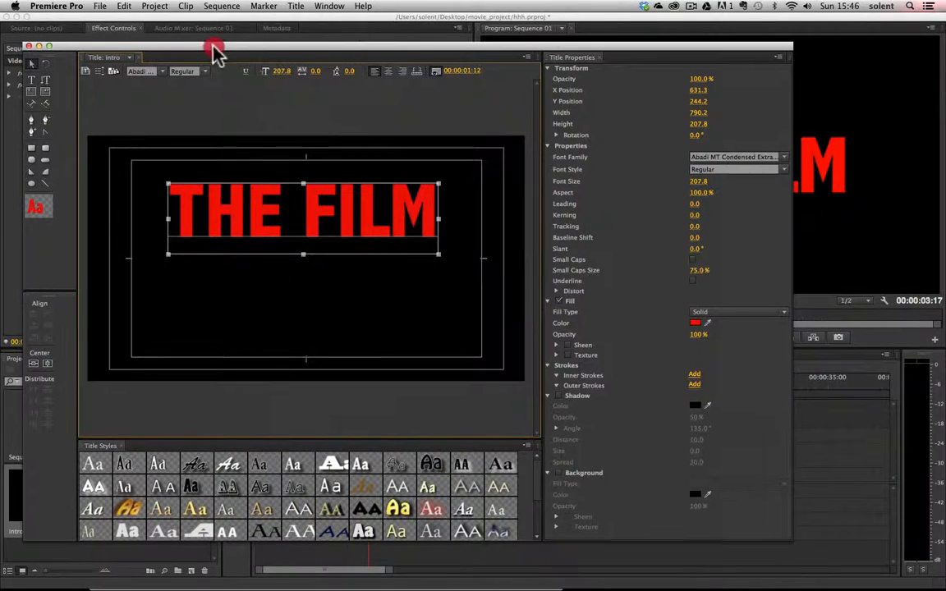
double_click(306, 212)
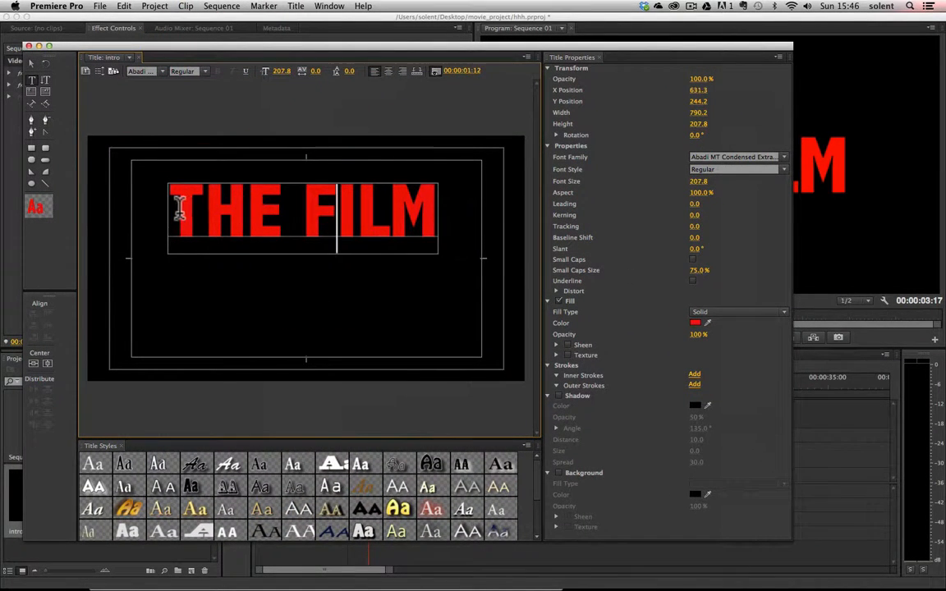
left_click_drag(410, 222, 496, 236)
key("super+c")
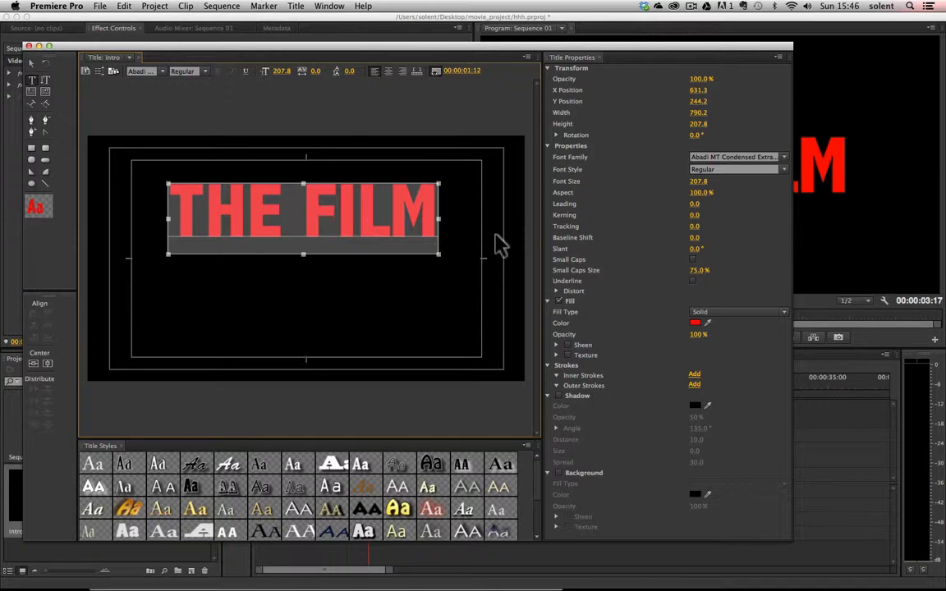
- Paste the copied THE FILM text repeatedly on new lines below the original to make six stacked lines, and close the title window
left_click(433, 211)
key("Return")
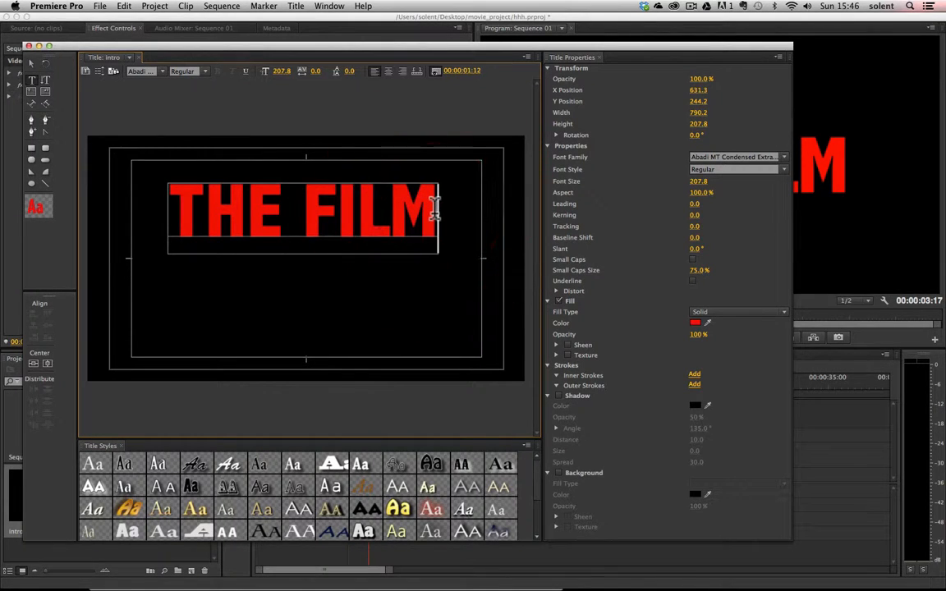
key("super+v")
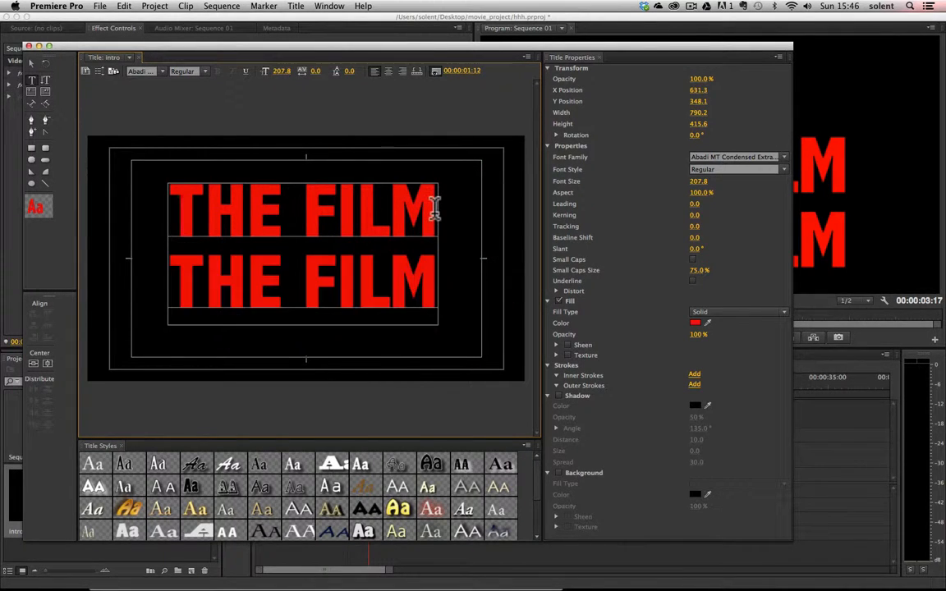
key("Return")
key("super+v")
key("Return")
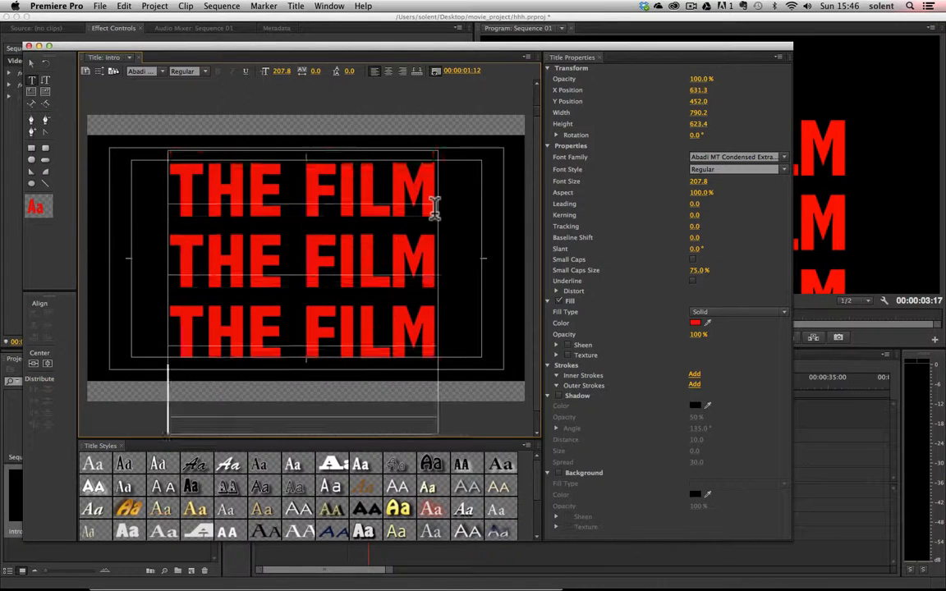
key("super+v")
key("Return")
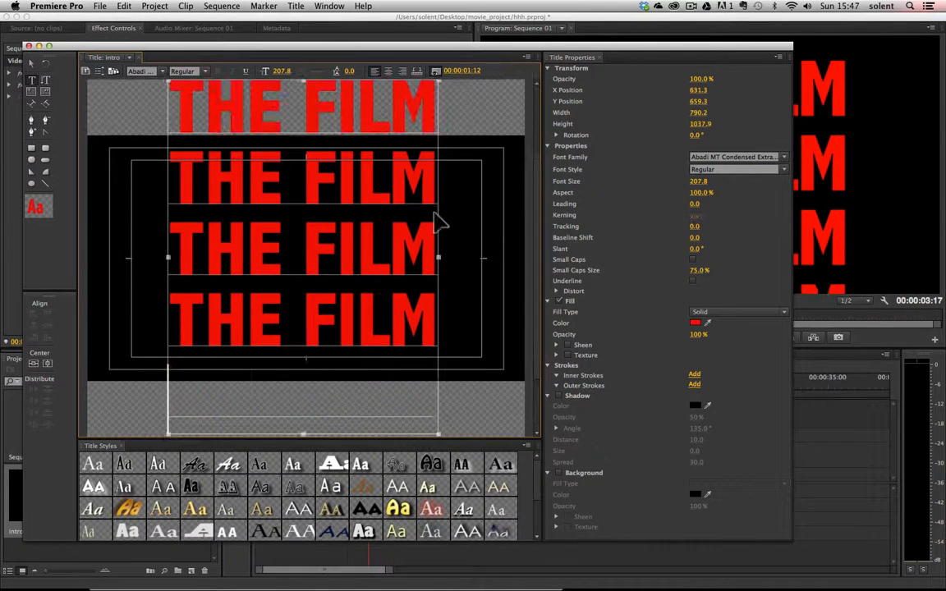
key("super+v")
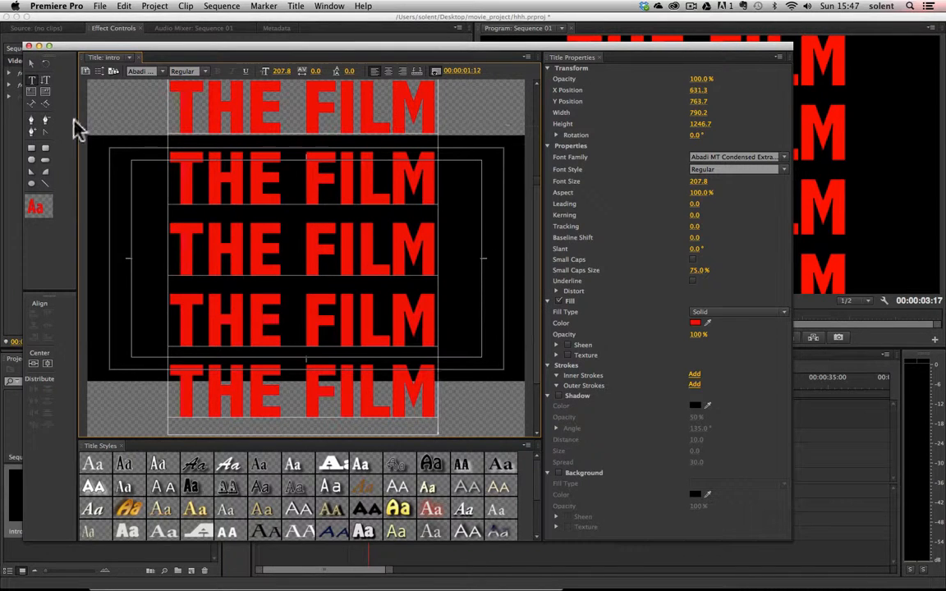
left_click(31, 63)
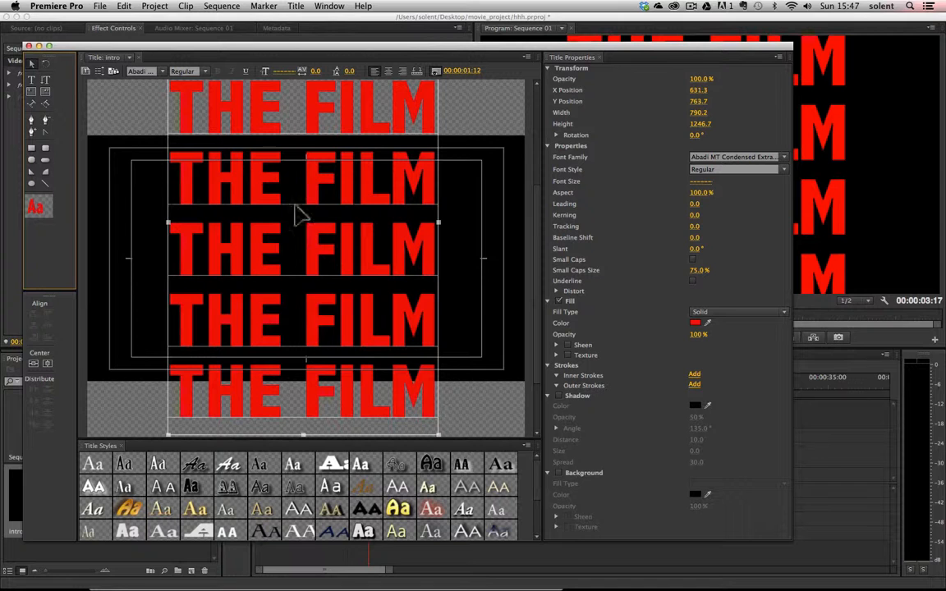
key("super+w")
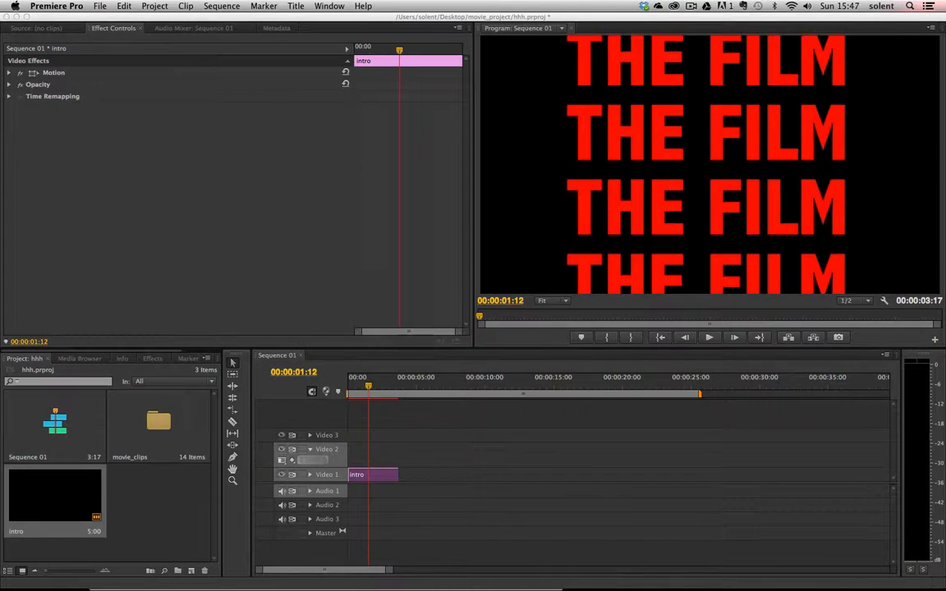
- Render and play the sequence from the beginning to preview the multi-line rolling title
left_click_drag(371, 392, 332, 396)
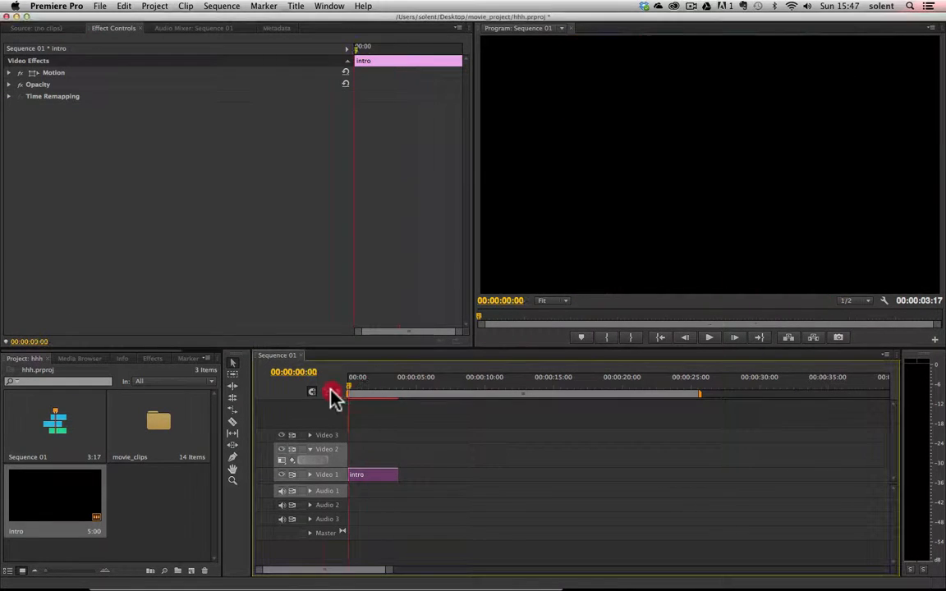
key("Return")
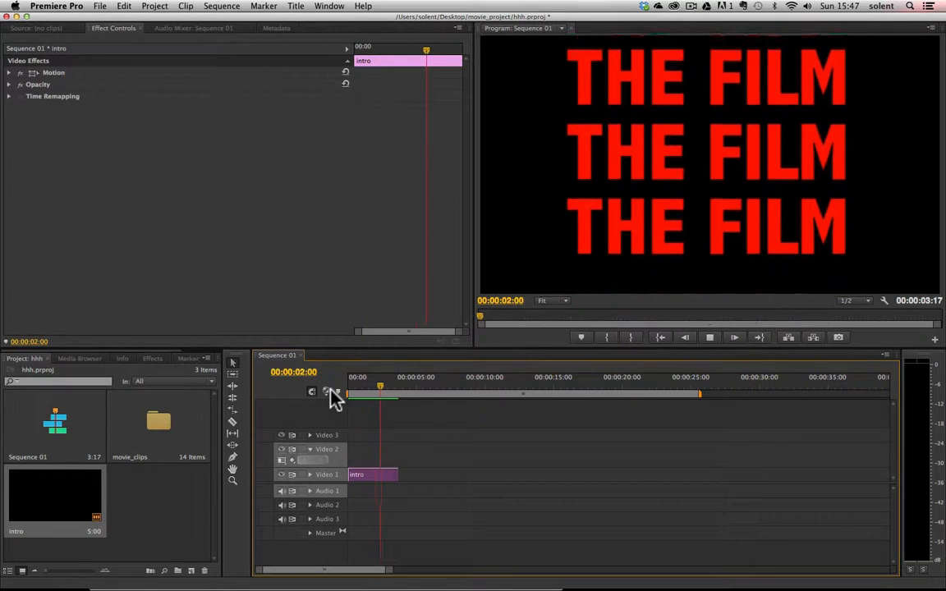
left_click(710, 338)
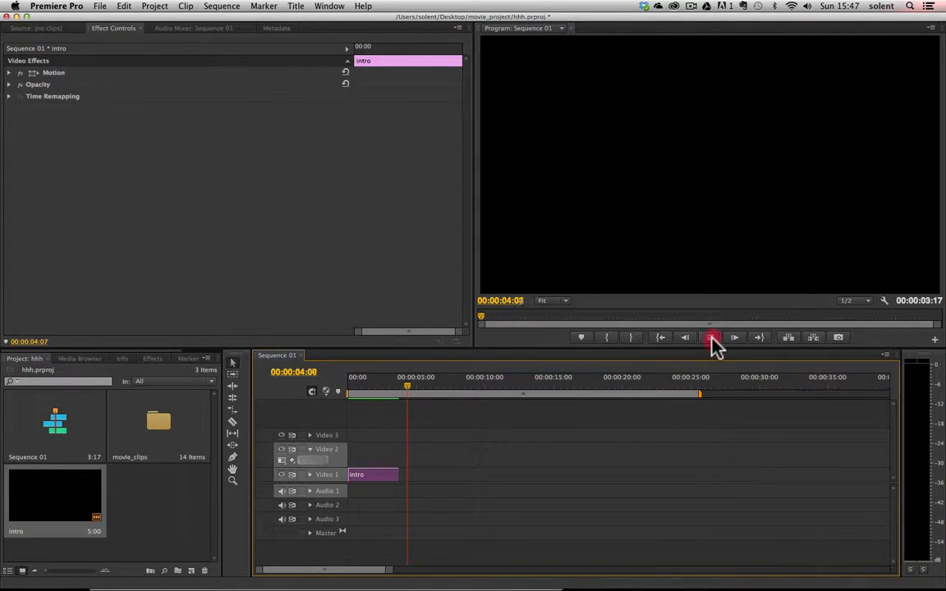
- Extend the end of the intro clip to about 00:00:15:18 and return the playhead to the sequence start
left_click_drag(408, 475, 572, 475)
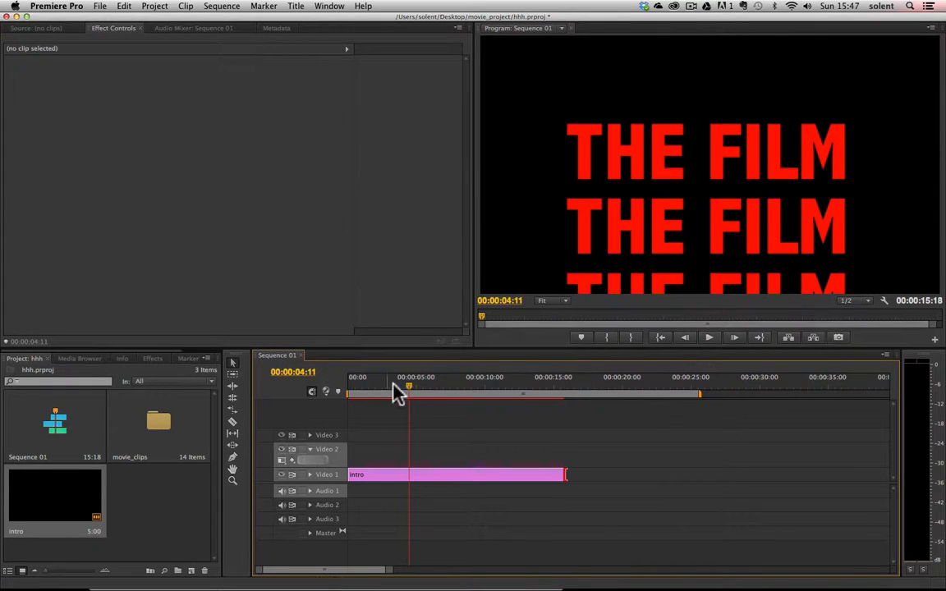
left_click_drag(410, 388, 335, 389)
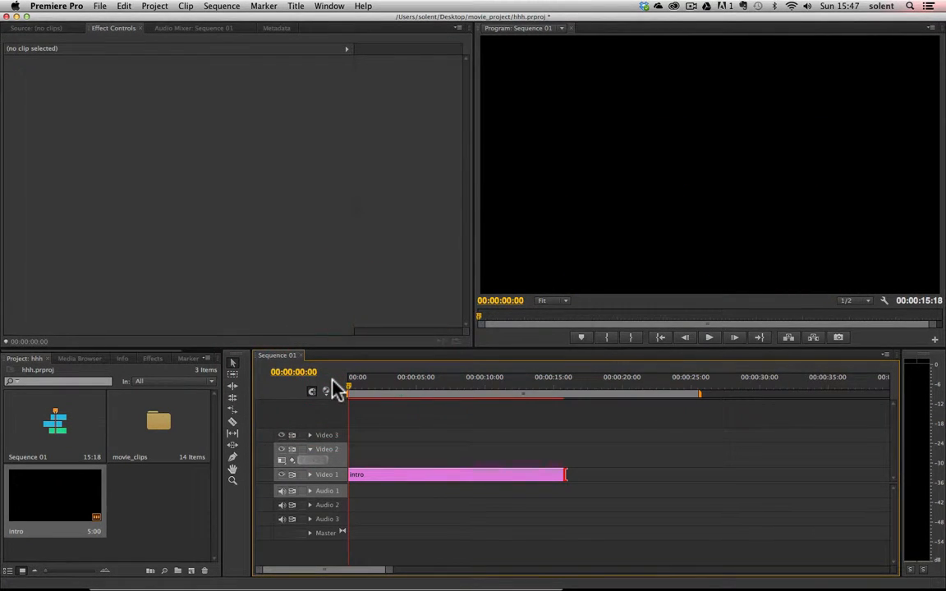
- Render and play the sequence to preview the lengthened rolling title, and stop playback partway through
key("Return")
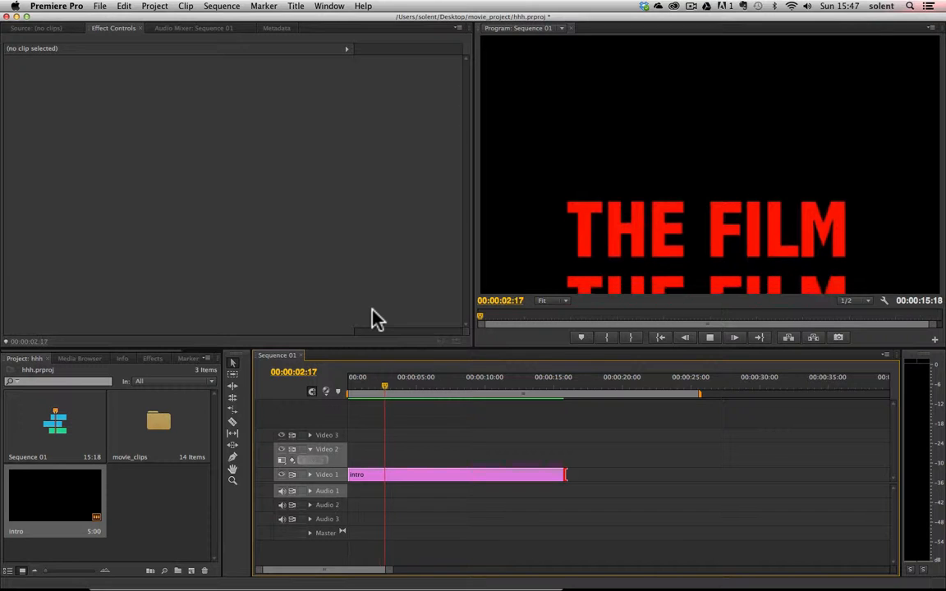
left_click(711, 340)
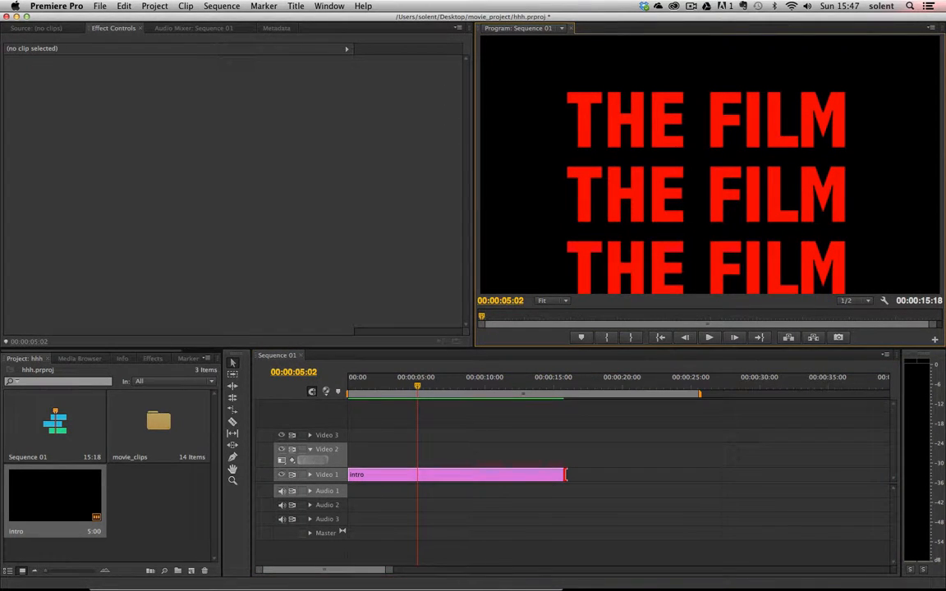
- Reopen the intro title and delete every THE FILM line below the first one
left_click_drag(945, 59, 175, 38)
double_click(335, 345)
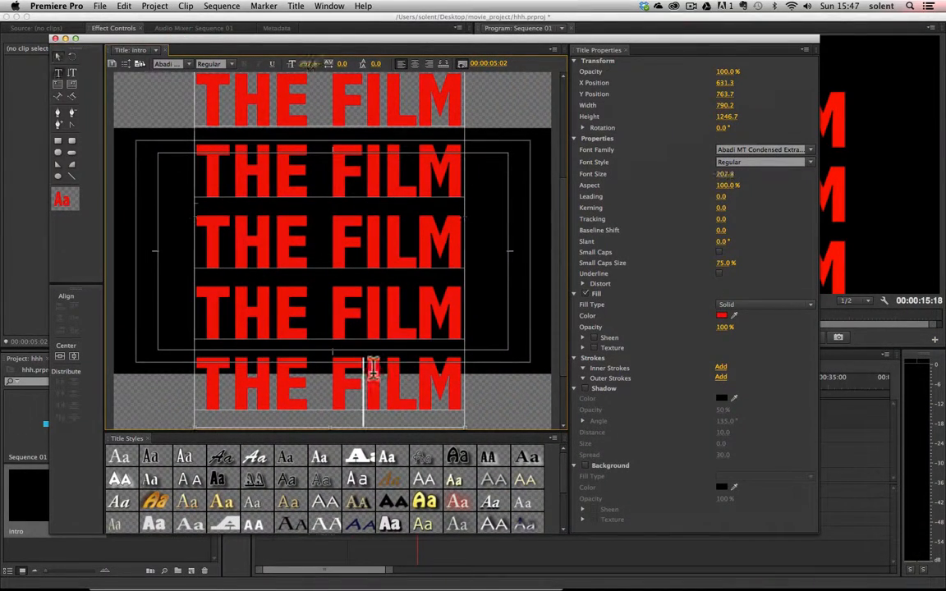
left_click_drag(460, 393, 208, 262)
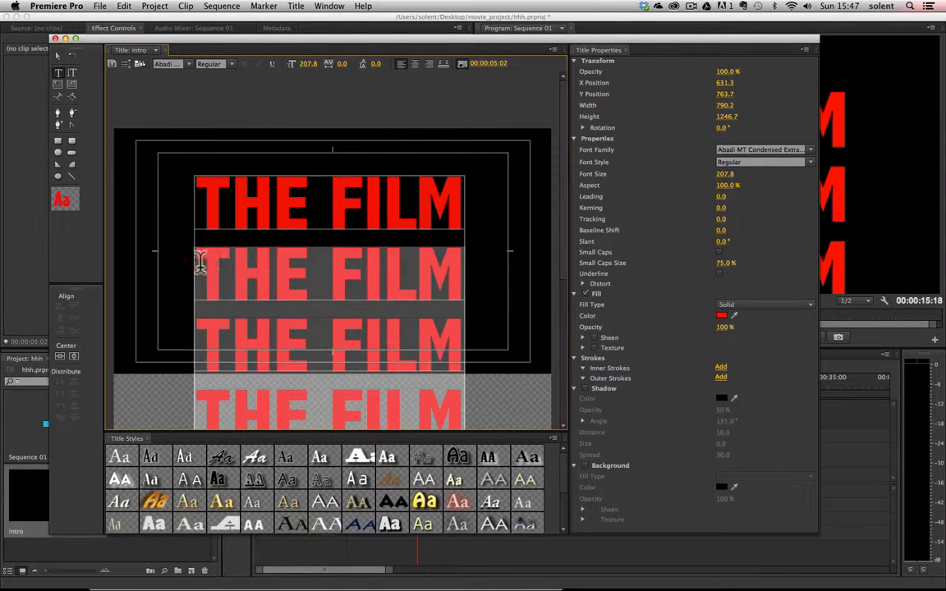
key("BackSpace")
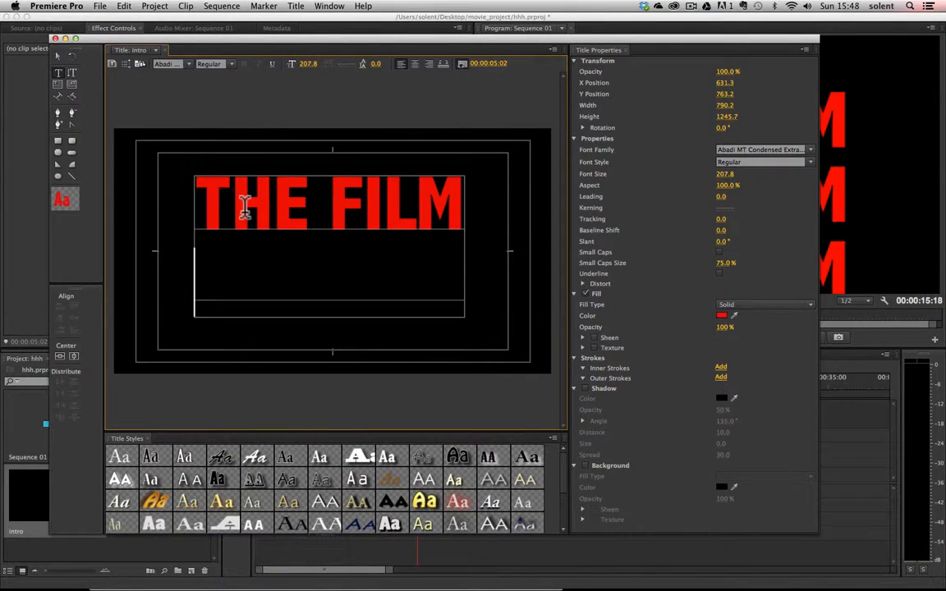
left_click(59, 73)
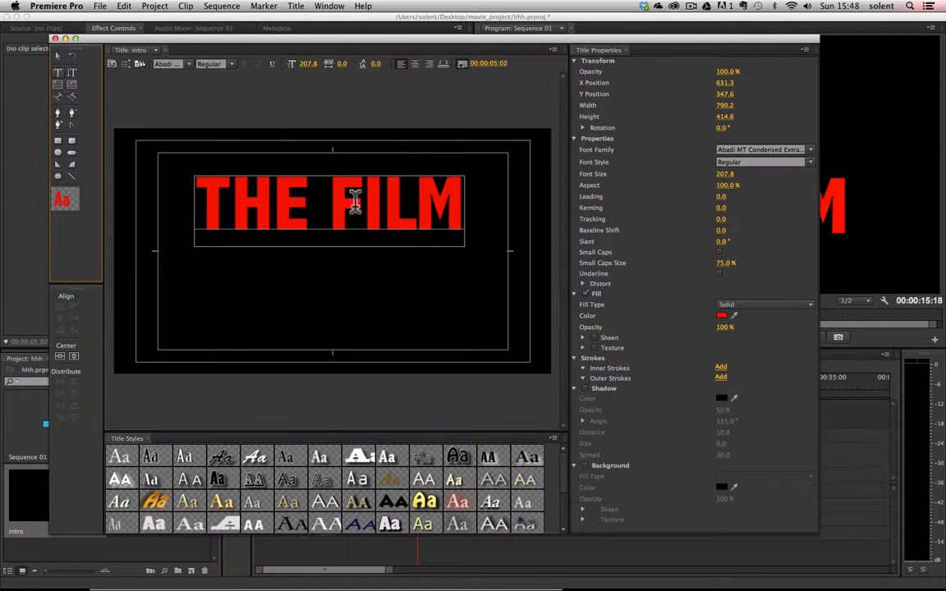
- Move the remaining THE FILM text to the middle of the frame and center it both vertically and horizontally
left_click(60, 56)
left_click_drag(338, 209, 336, 257)
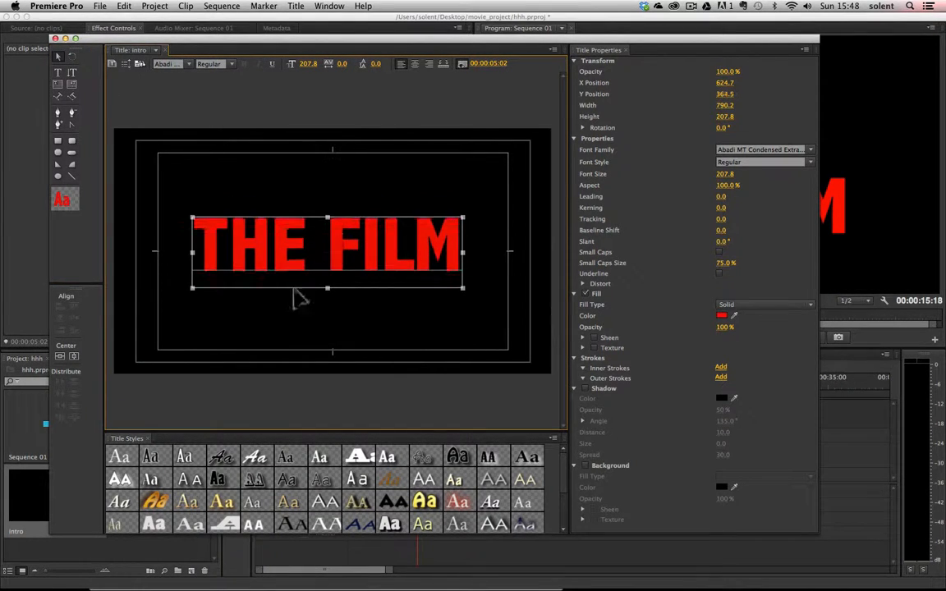
left_click(74, 358)
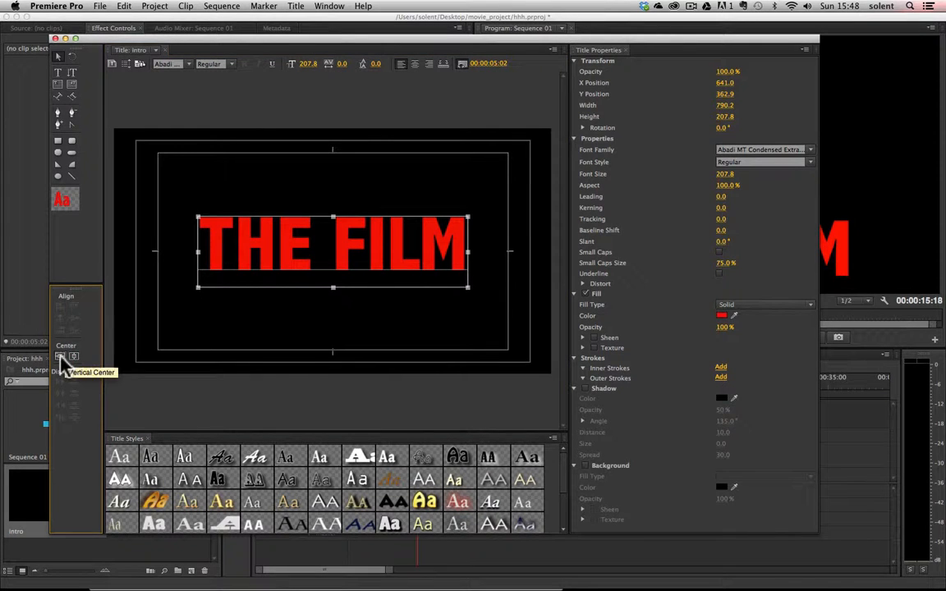
left_click(61, 359)
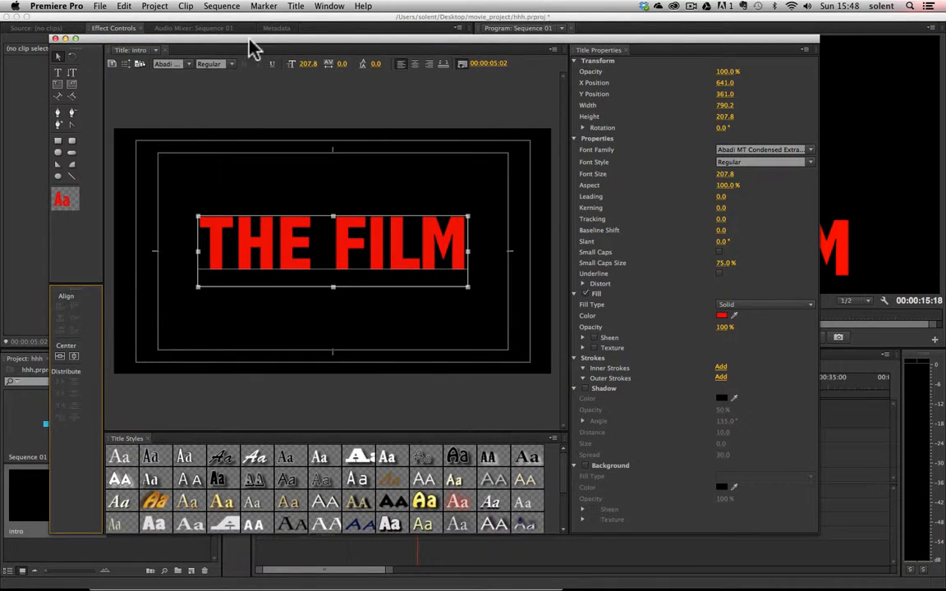
- Set the intro title to Crawl Left with Start Off Screen on and End Off Screen off, and close the title window
left_click(125, 64)
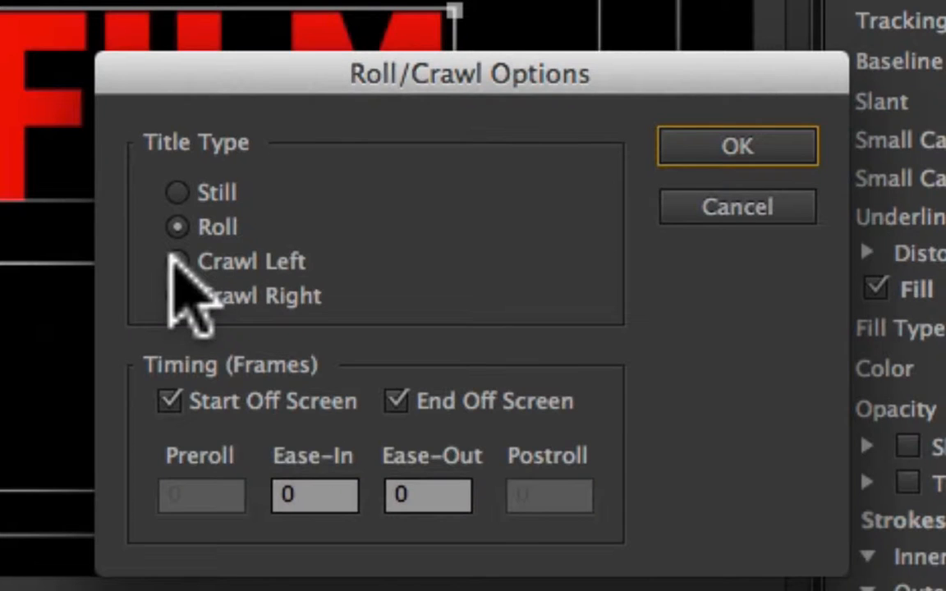
left_click(175, 260)
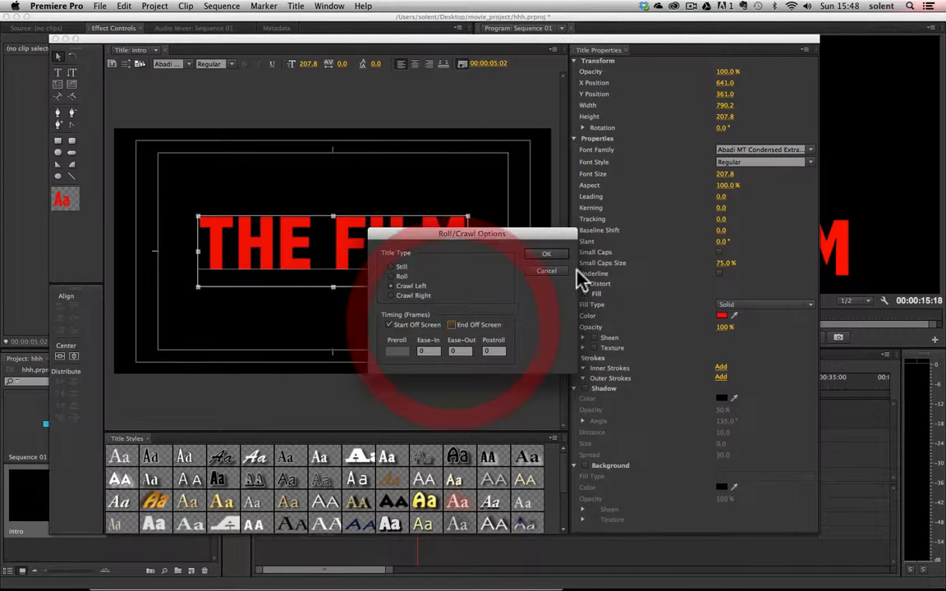
left_click(547, 256)
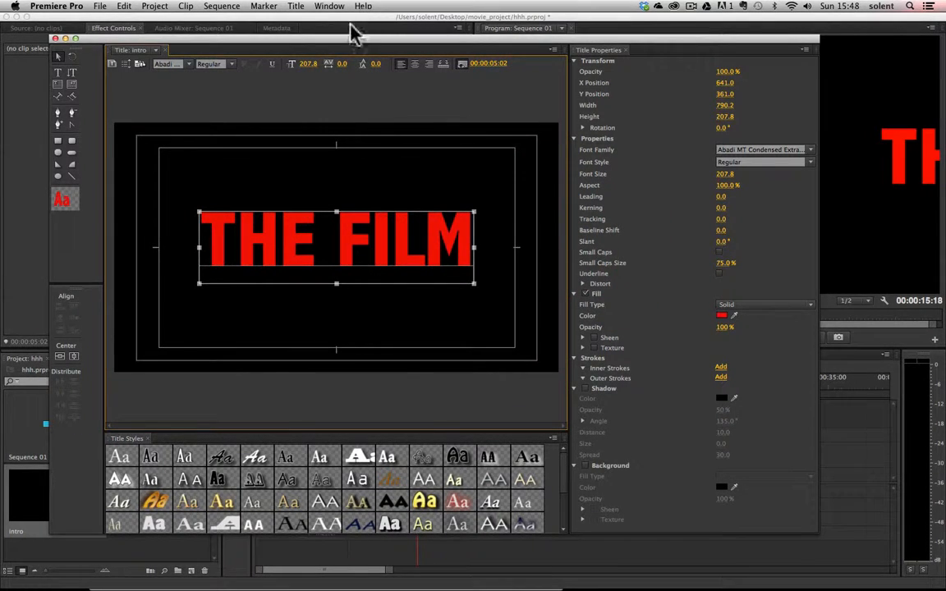
left_click_drag(351, 39, 567, 96)
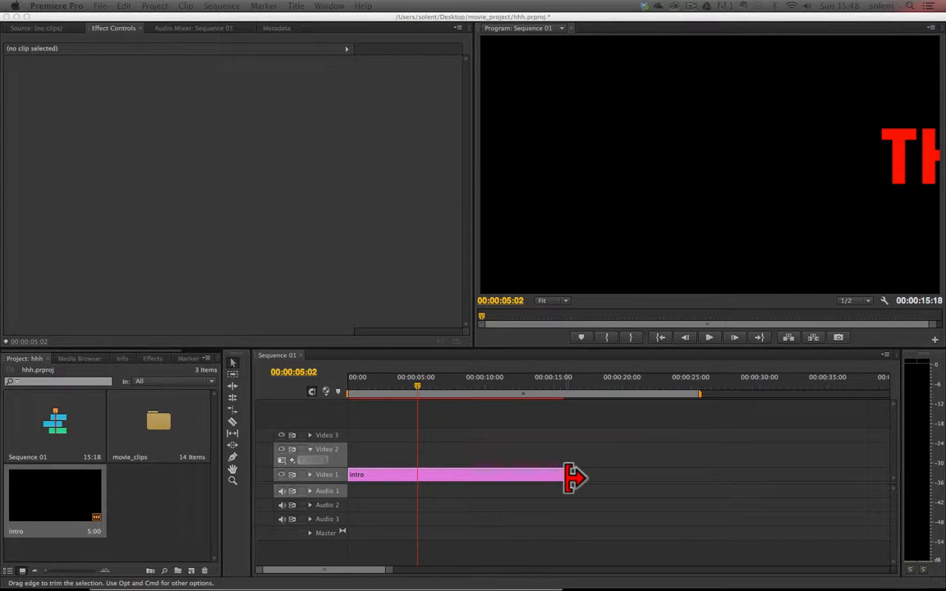
- Trim the end of the intro clip to about 00:00:01:22, and render and play the sequence from the start
left_click_drag(575, 478, 376, 475)
left_click_drag(417, 385, 298, 401)
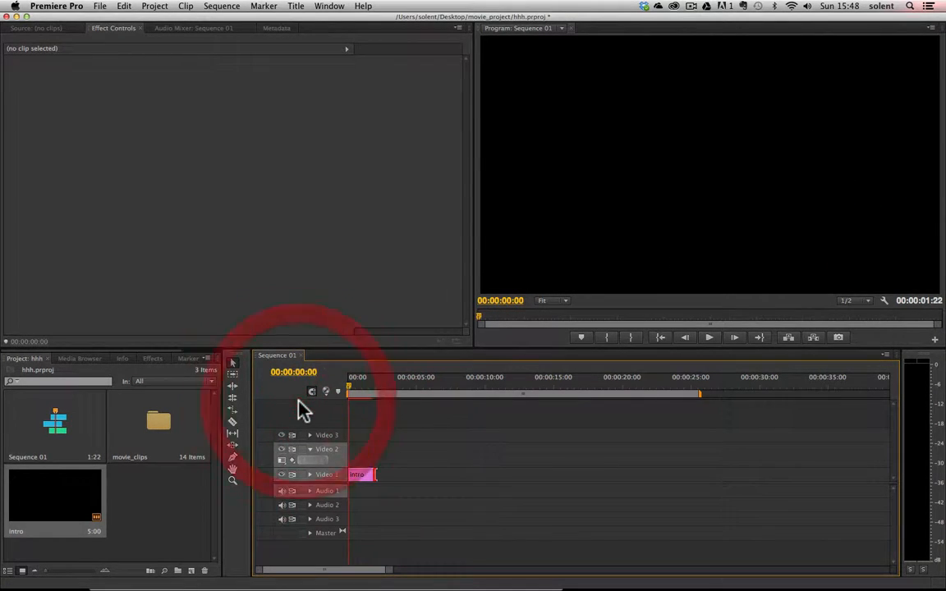
key("Return")
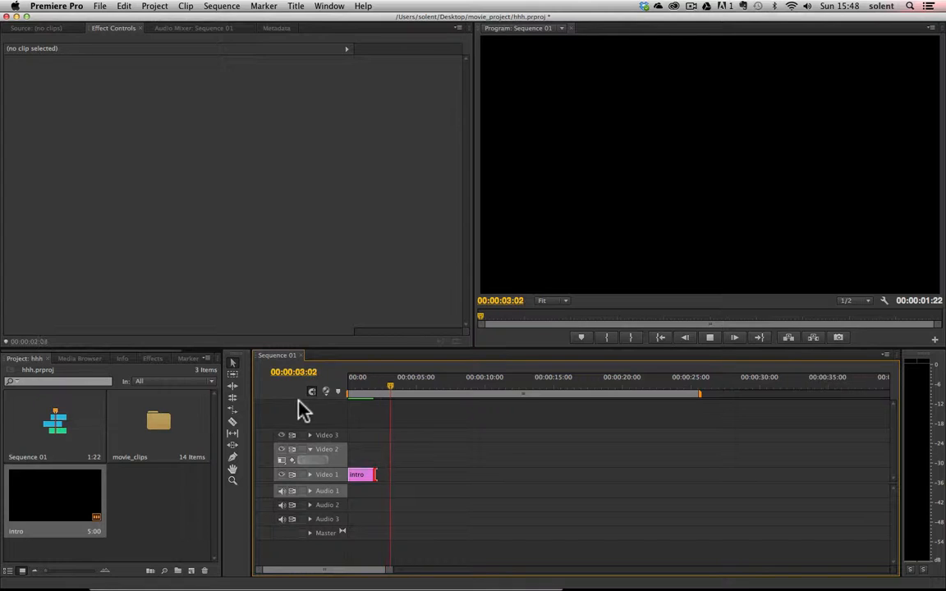
left_click(710, 338)
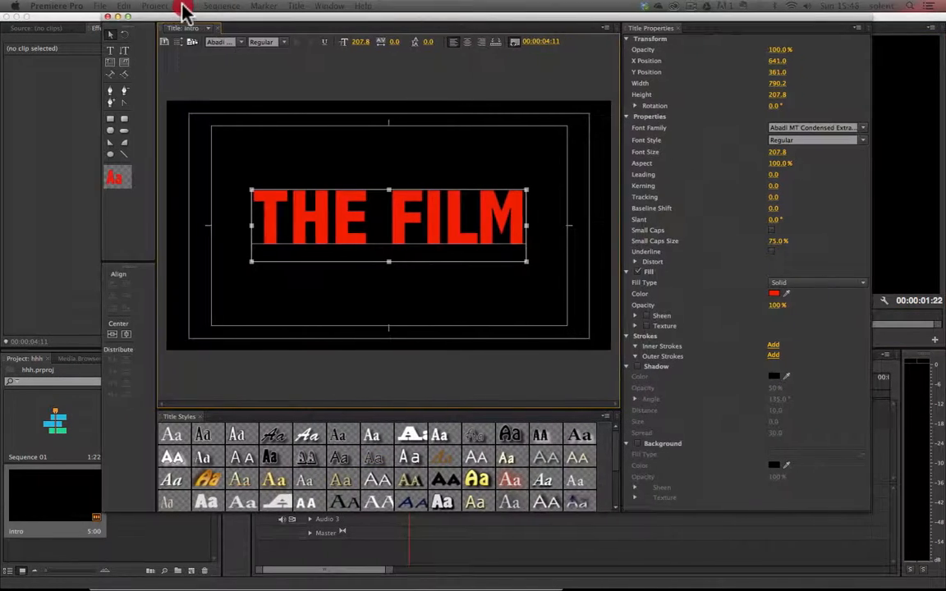
- Reopen the intro title and create a new title based on it, named intro_still
left_click_drag(182, 12, 155, 40)
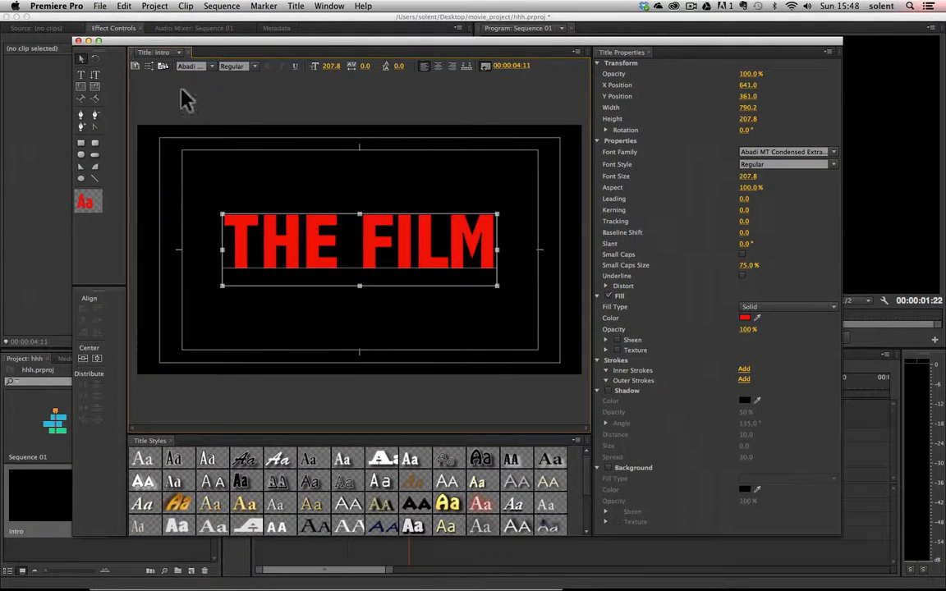
left_click(136, 65)
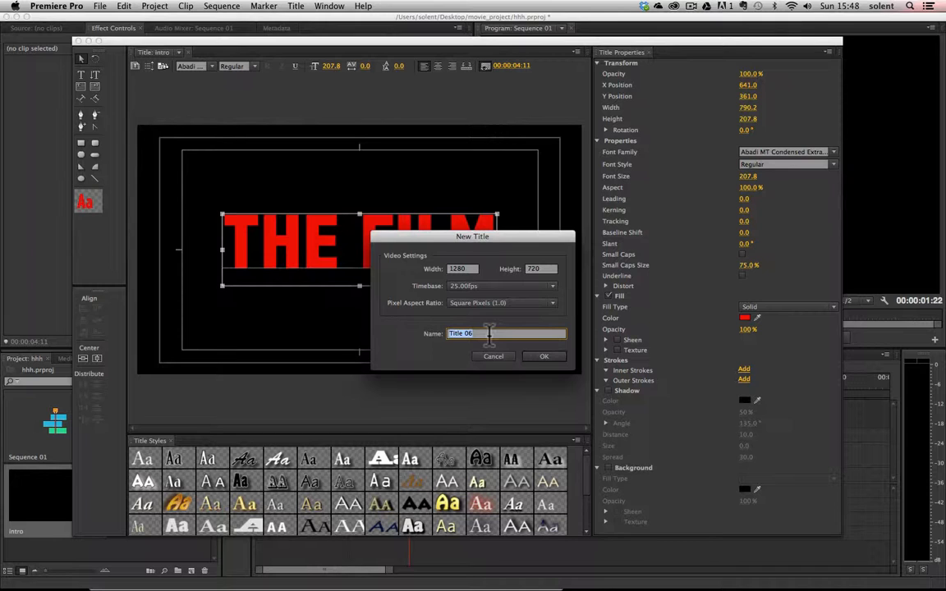
left_click(307, 309)
left_click(550, 358)
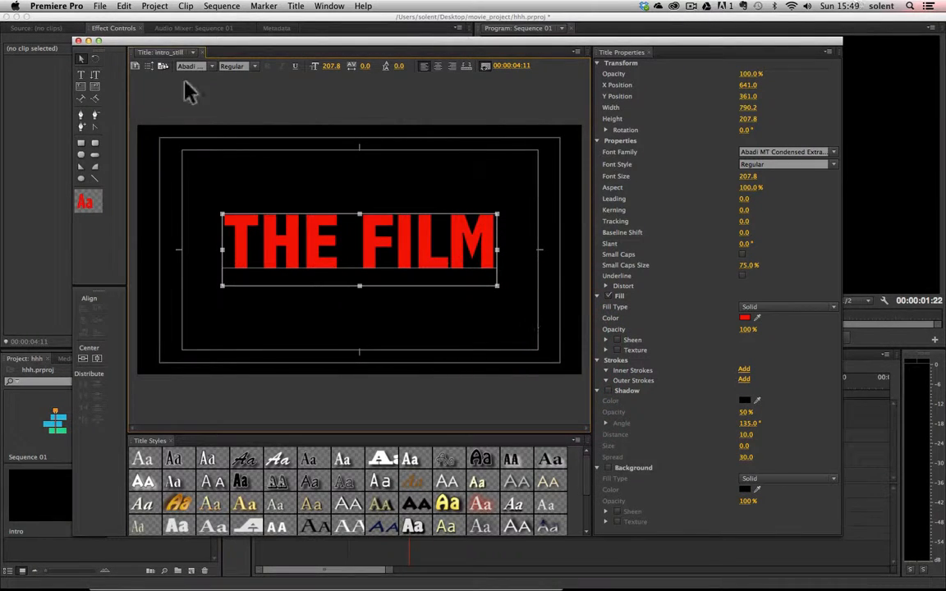
- Set the intro_still title type to Still and close the title window
left_click(149, 65)
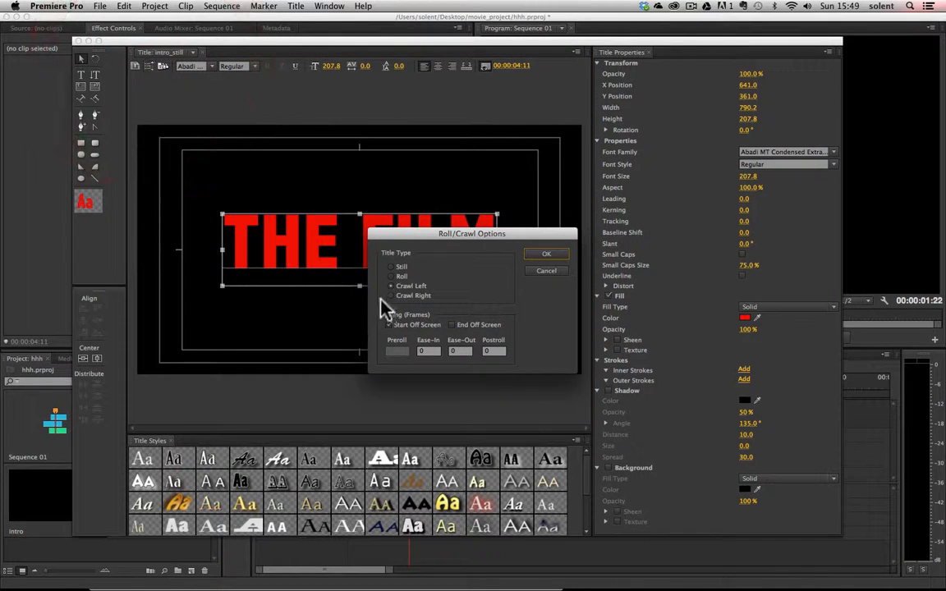
left_click(395, 269)
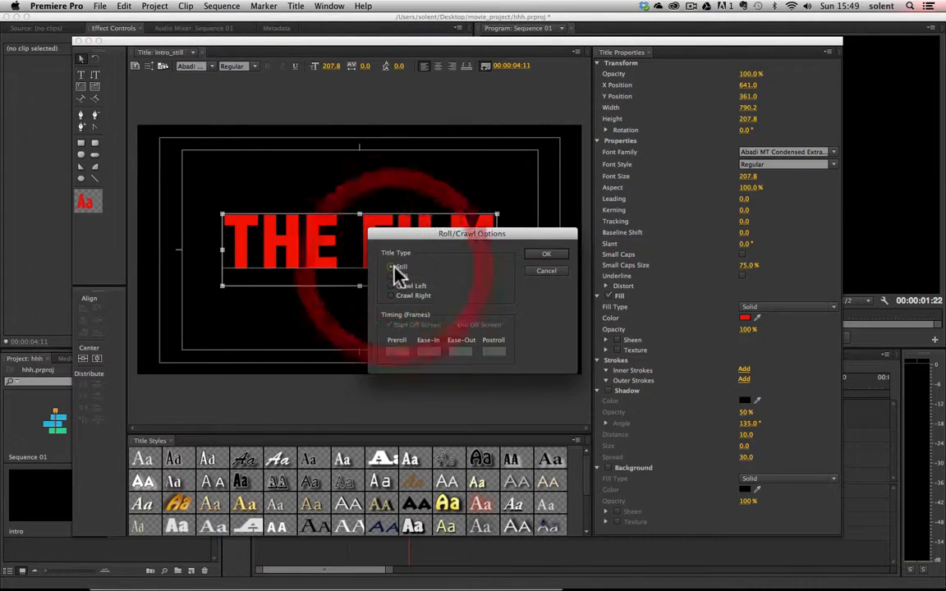
left_click(557, 258)
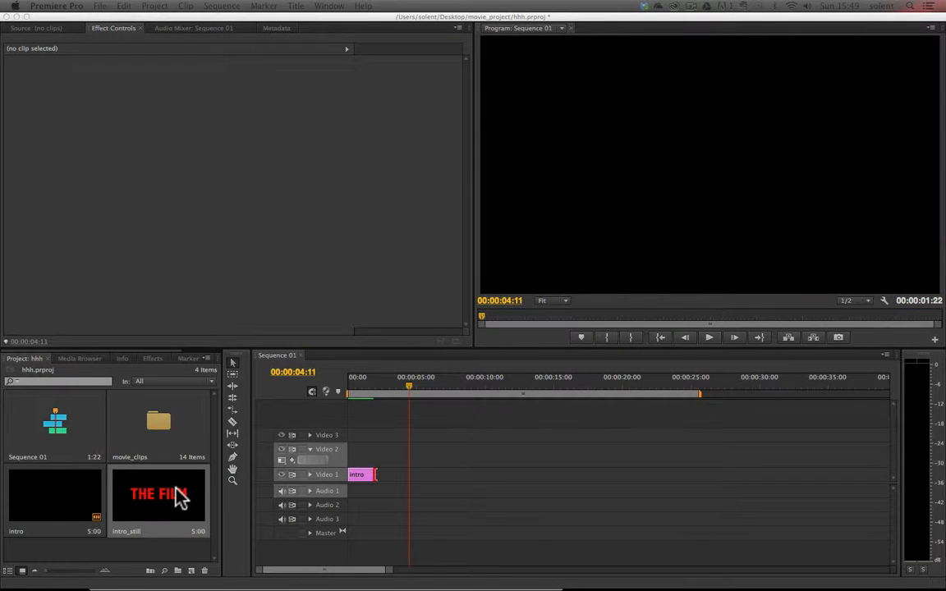
- Place intro_still directly after the intro clip on Video 1 and extend its end to about 00:00:13:04
left_click_drag(176, 491, 379, 476)
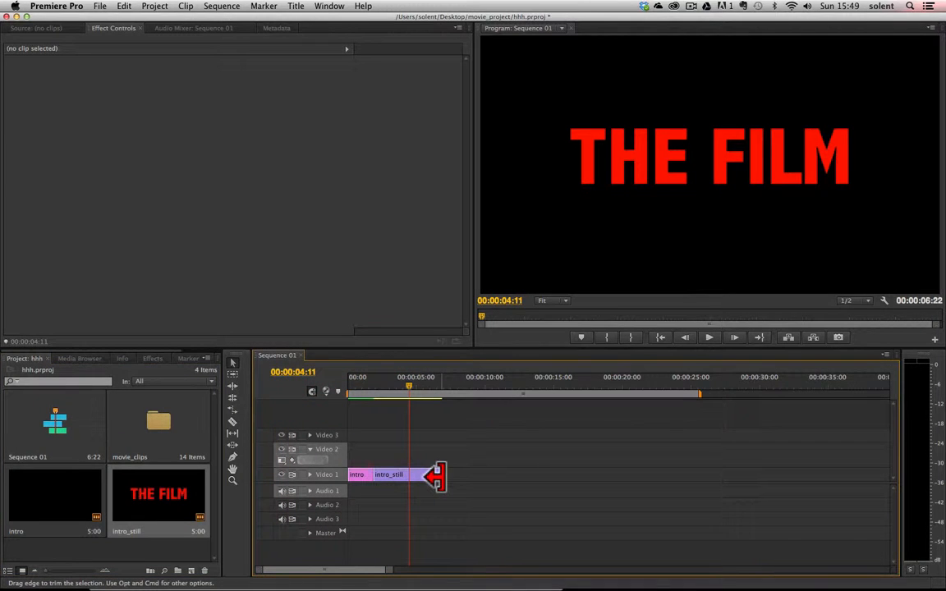
left_click_drag(440, 475, 525, 475)
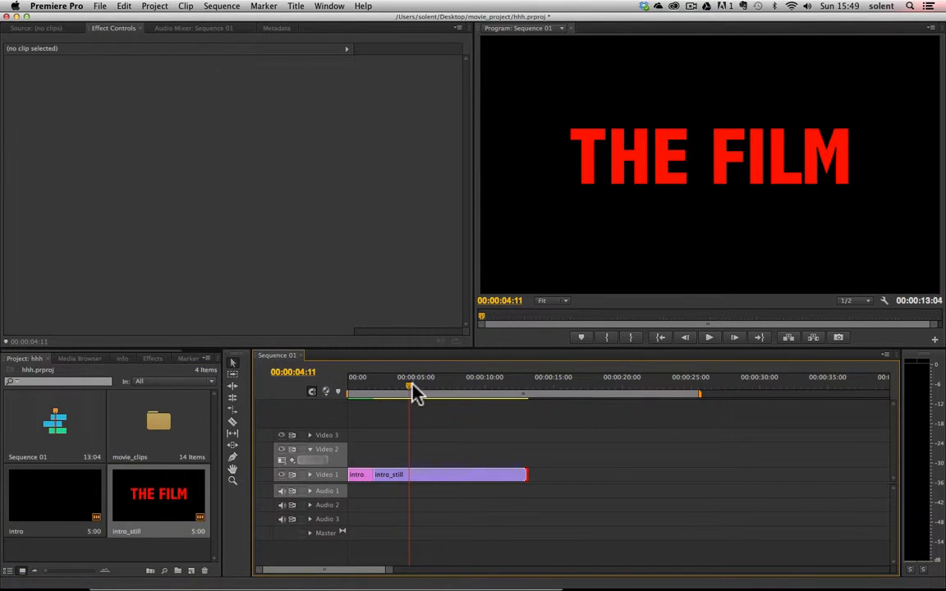
- Play the sequence from the start to preview the crawl leading into the still title, and stop around 00:00:07:24
left_click_drag(410, 389, 301, 391)
key("space")
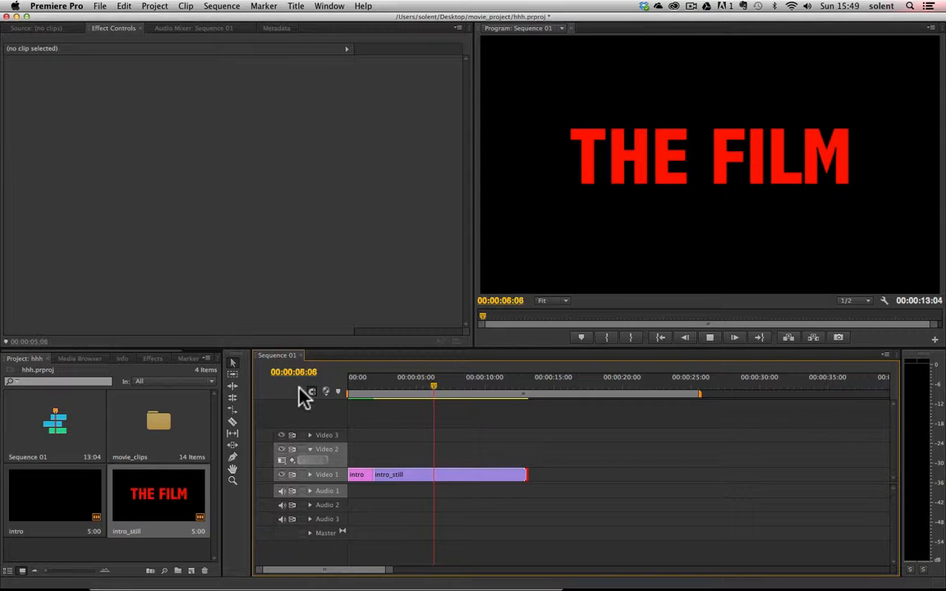
left_click(711, 338)
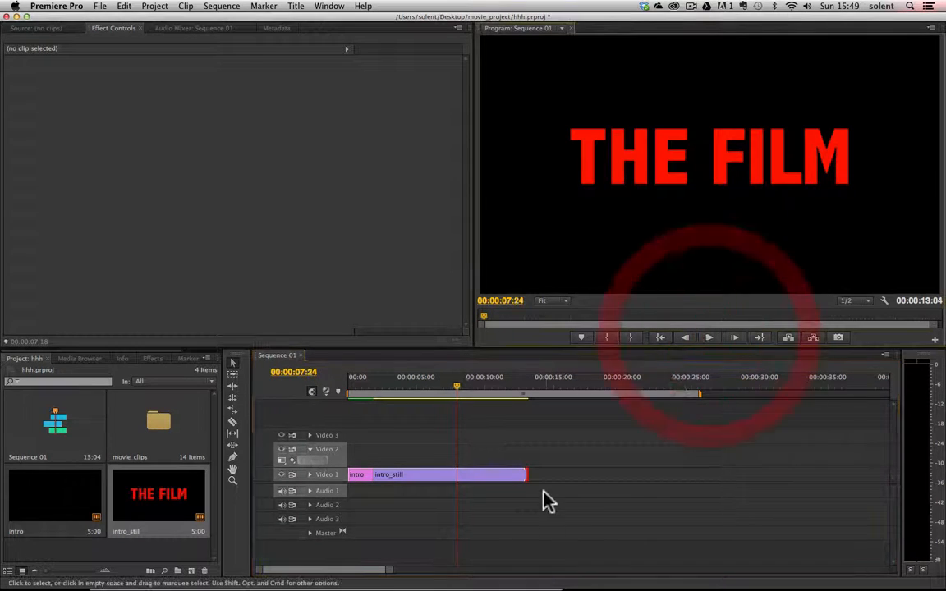
- Trim the end of intro_still to the playhead at 00:00:07:24 and place the yangon chinese market clip from movie_clips right after it
left_click_drag(524, 476, 455, 477)
double_click(161, 427)
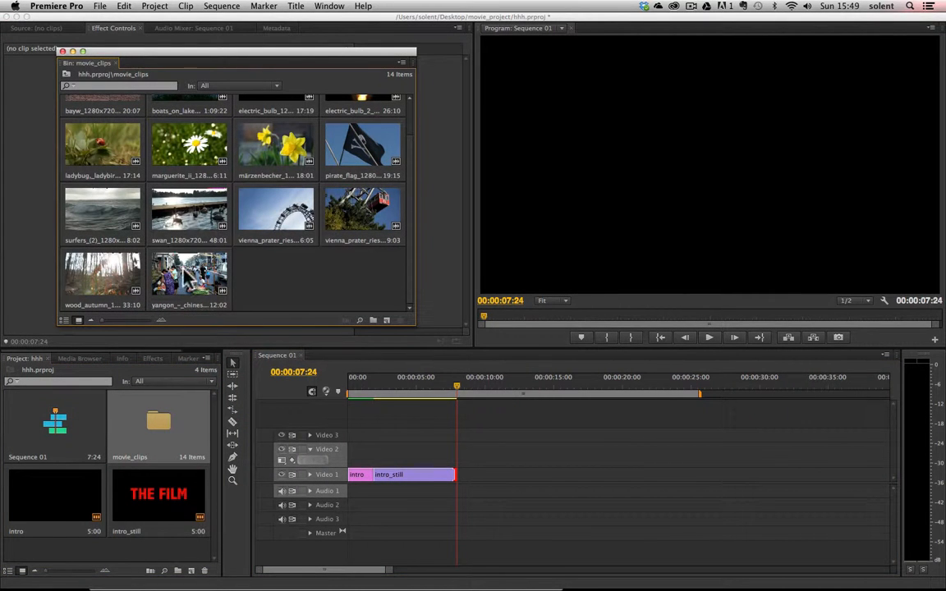
left_click_drag(168, 263, 460, 473)
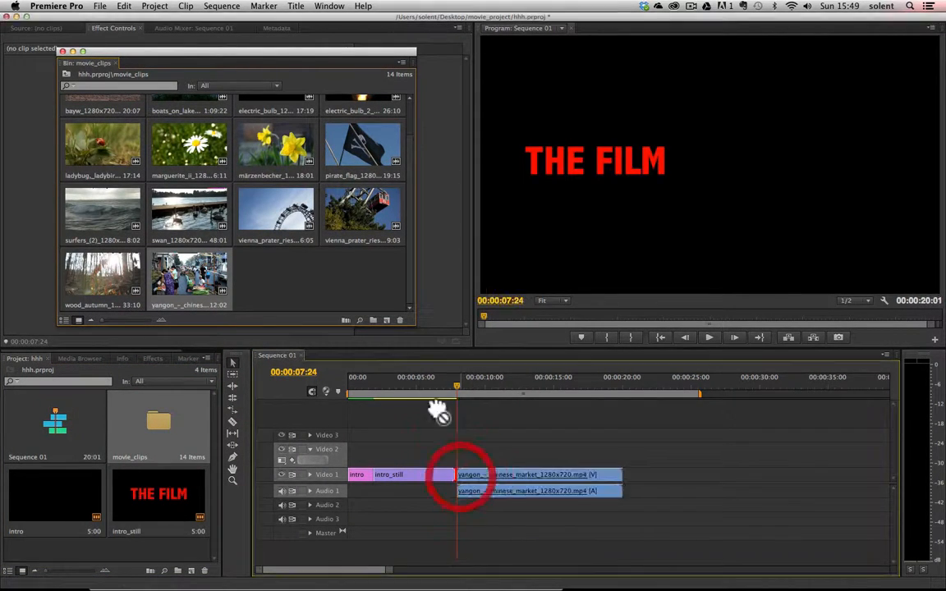
- Play the sequence from the start to preview both titles followed by the market footage
left_click_drag(457, 391, 315, 395)
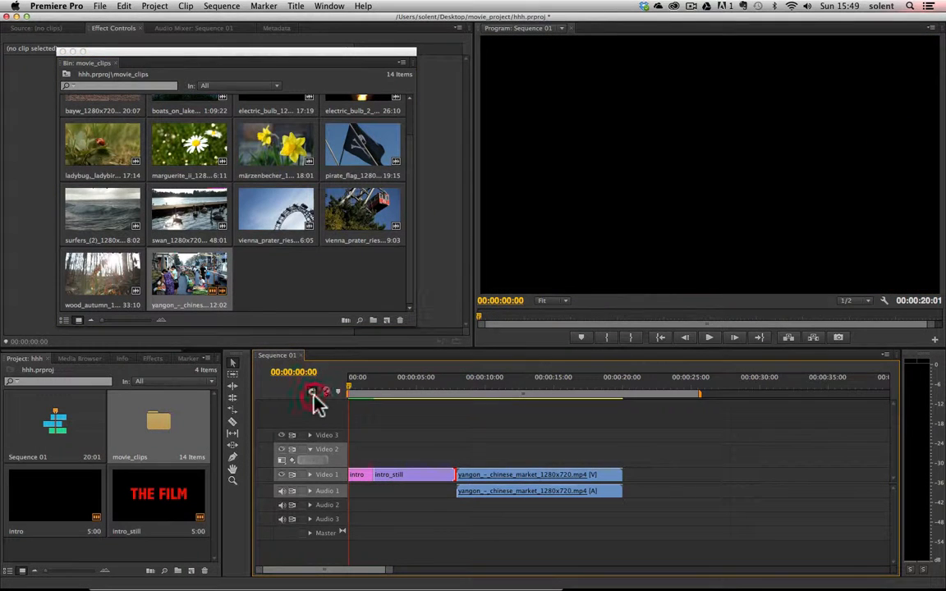
key("space")
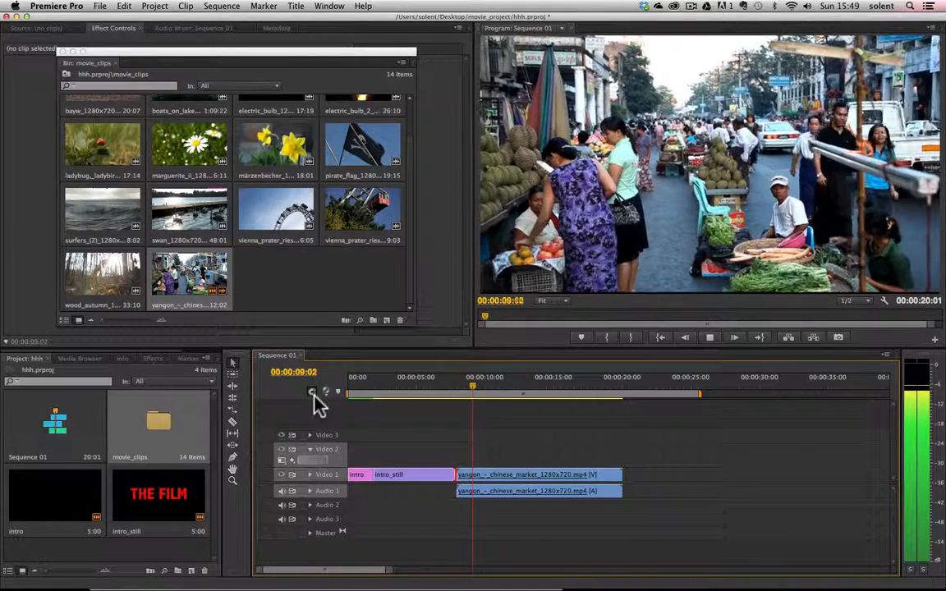
key("space")
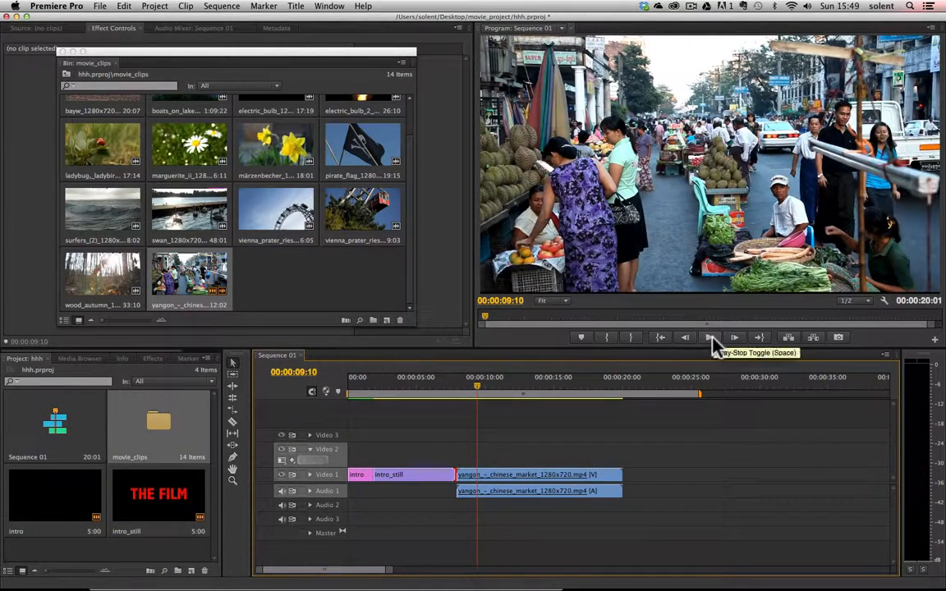